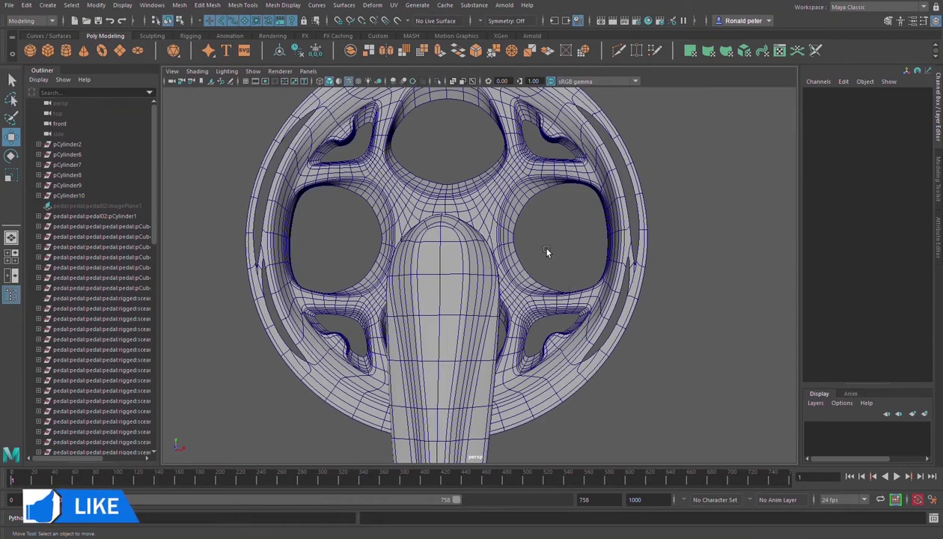
Step: Examine the chainring and crank arm mesh from the front, up close and from an angle
{"action": "scroll", "coordinate": [553, 265], "scroll_direction": "down", "scroll_amount": 5}
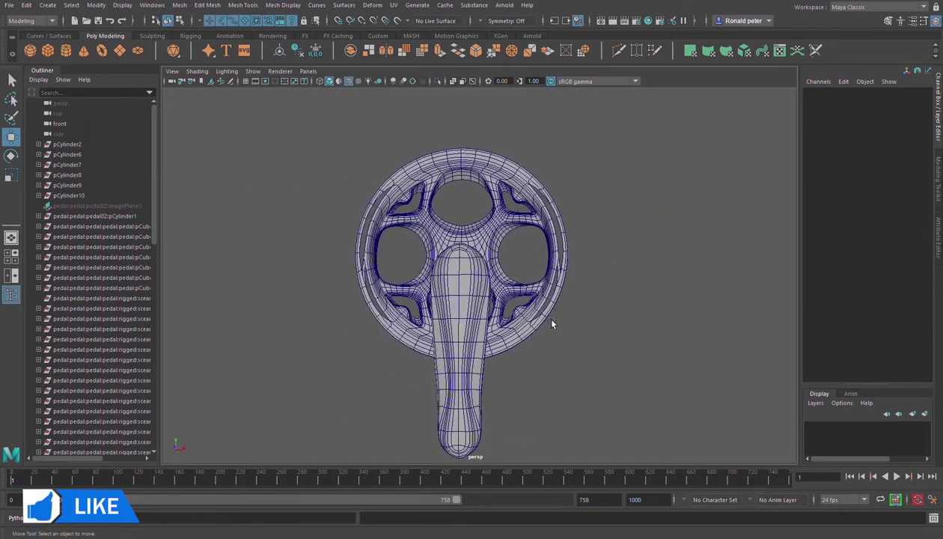
{"action": "middle_click_drag", "start_coordinate": [552, 321], "coordinate": [538, 259], "text": "alt"}
{"action": "right_click_drag", "start_coordinate": [449, 253], "coordinate": [603, 313], "text": "alt"}
{"action": "left_click_drag", "start_coordinate": [604, 317], "coordinate": [575, 326], "text": "alt"}
{"action": "scroll", "coordinate": [493, 182], "scroll_direction": "down", "scroll_amount": 5}
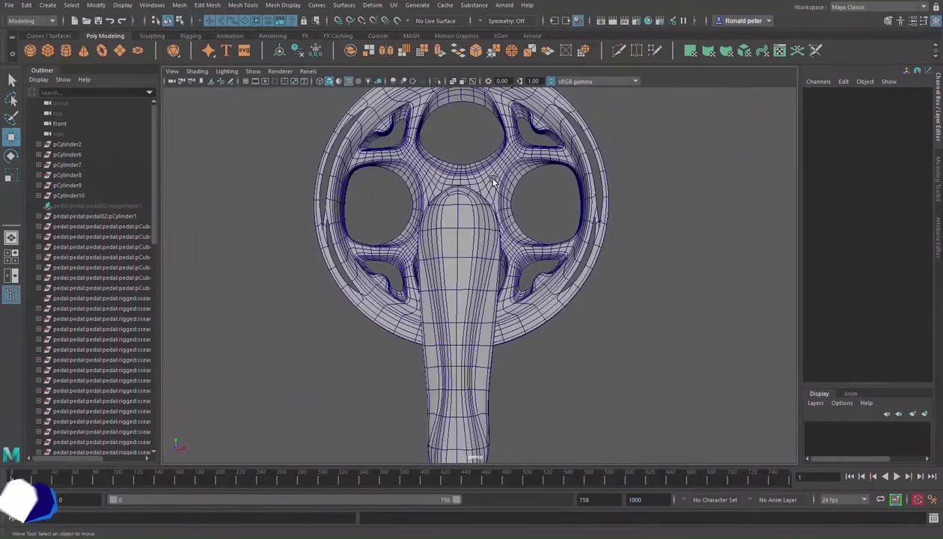
{"action": "scroll", "coordinate": [492, 181], "scroll_direction": "up", "scroll_amount": 7}
{"action": "middle_click_drag", "start_coordinate": [490, 161], "coordinate": [549, 298], "text": "alt"}
{"action": "left_click_drag", "start_coordinate": [514, 254], "coordinate": [488, 331], "text": "alt"}
{"action": "scroll", "coordinate": [547, 173], "scroll_direction": "up", "scroll_amount": 5}
{"action": "left_click_drag", "start_coordinate": [577, 103], "coordinate": [530, 174], "text": "alt"}
Step: Select the crank arm and inspect its surface and edge flow from several angles
{"action": "left_click", "coordinate": [495, 276]}
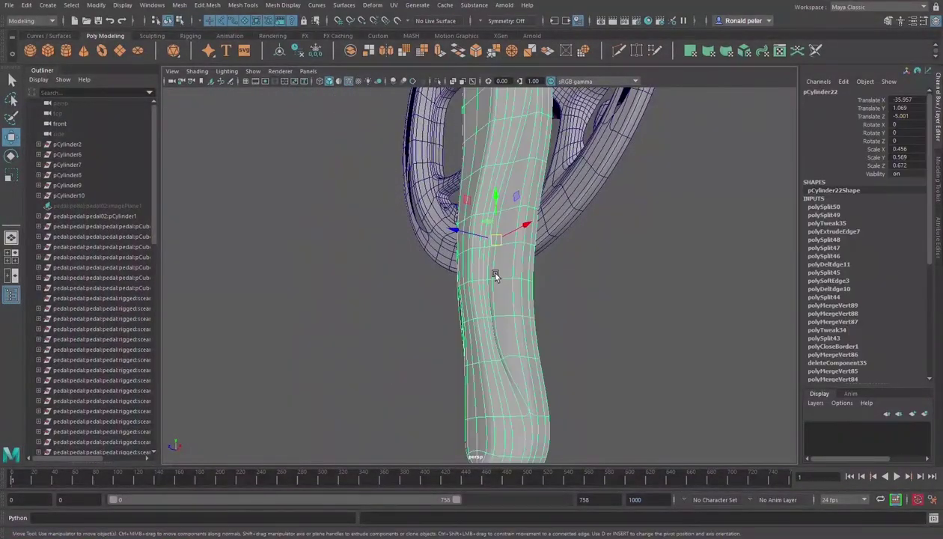
{"action": "scroll", "coordinate": [495, 276], "scroll_direction": "down", "scroll_amount": 5}
{"action": "scroll", "coordinate": [496, 276], "scroll_direction": "up", "scroll_amount": 6}
{"action": "left_click_drag", "start_coordinate": [497, 277], "coordinate": [648, 308], "text": "alt"}
{"action": "scroll", "coordinate": [490, 253], "scroll_direction": "down", "scroll_amount": 6}
{"action": "left_click_drag", "start_coordinate": [455, 314], "coordinate": [448, 364], "text": "alt"}
{"action": "right_click_drag", "start_coordinate": [448, 363], "coordinate": [883, 413], "text": "alt"}
{"action": "middle_click_drag", "start_coordinate": [625, 265], "coordinate": [687, 451], "text": "alt"}
{"action": "left_click_drag", "start_coordinate": [687, 453], "coordinate": [552, 287], "text": "alt"}
{"action": "right_click_drag", "start_coordinate": [552, 287], "coordinate": [465, 205], "text": "alt"}
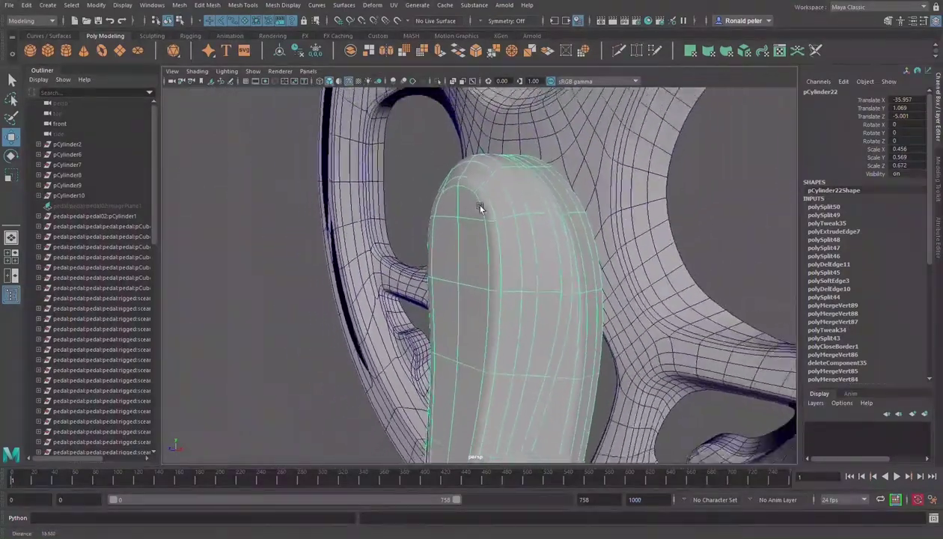
{"action": "left_click_drag", "start_coordinate": [466, 204], "coordinate": [596, 285], "text": "alt"}
{"action": "middle_click_drag", "start_coordinate": [596, 285], "coordinate": [592, 154], "text": "alt"}
{"action": "left_click_drag", "start_coordinate": [592, 155], "coordinate": [545, 251], "text": "alt"}
{"action": "scroll", "coordinate": [625, 280], "scroll_direction": "down", "scroll_amount": 3}
{"action": "scroll", "coordinate": [637, 260], "scroll_direction": "up", "scroll_amount": 3}
{"action": "scroll", "coordinate": [637, 259], "scroll_direction": "up", "scroll_amount": 2}
{"action": "middle_click_drag", "start_coordinate": [632, 276], "coordinate": [626, 357], "text": "alt"}
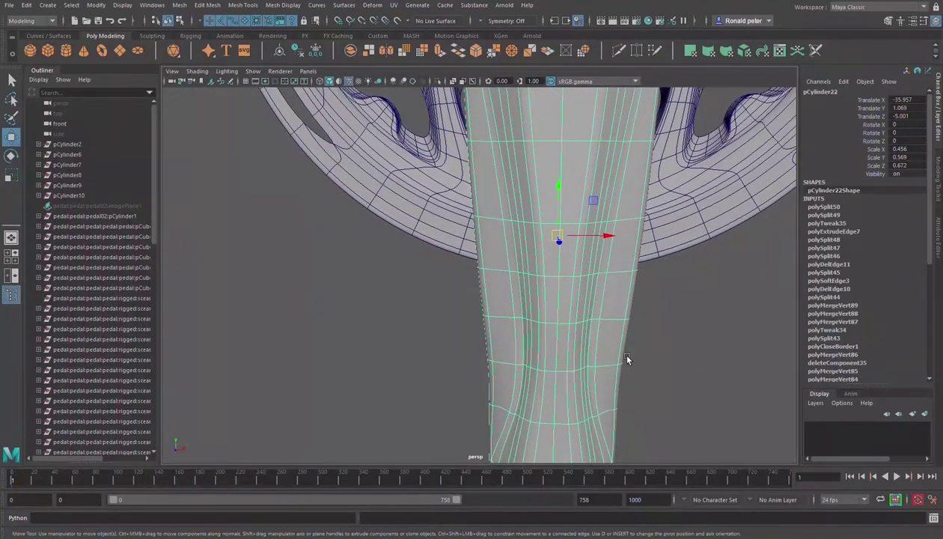
Step: Create a polygon cylinder and set its axis subdivisions to 12
{"action": "left_click", "coordinate": [66, 51]}
{"action": "key", "text": "f"}
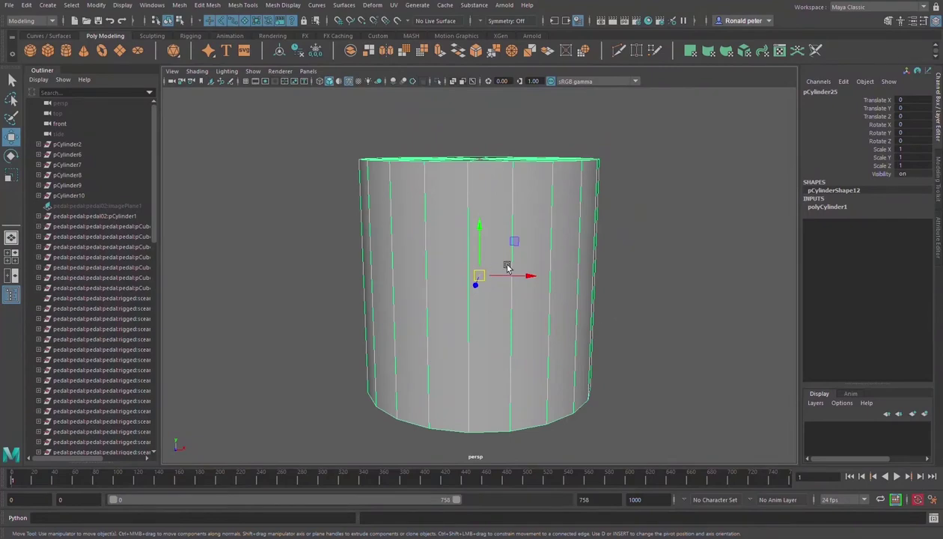
{"action": "left_click_drag", "start_coordinate": [509, 268], "coordinate": [712, 235], "text": "alt"}
{"action": "left_click", "coordinate": [828, 207]}
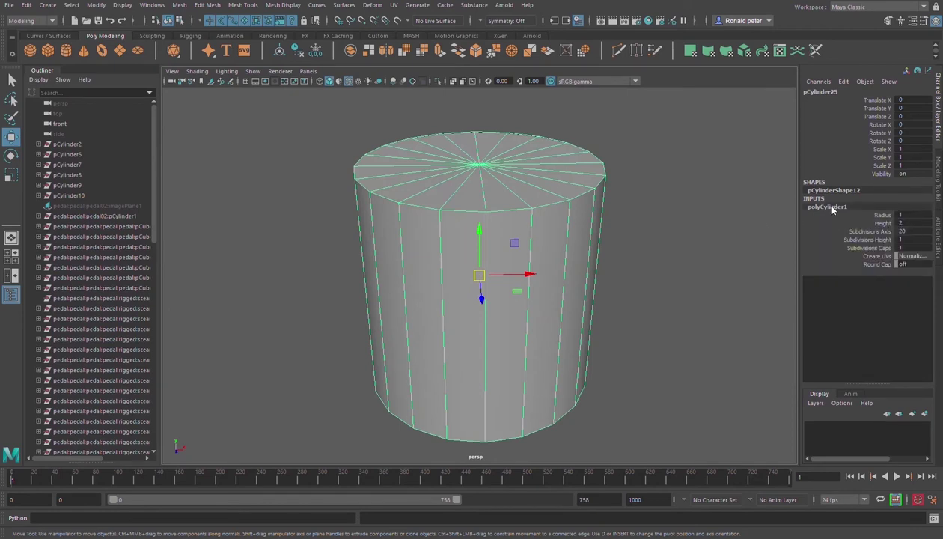
{"action": "left_click", "coordinate": [885, 232]}
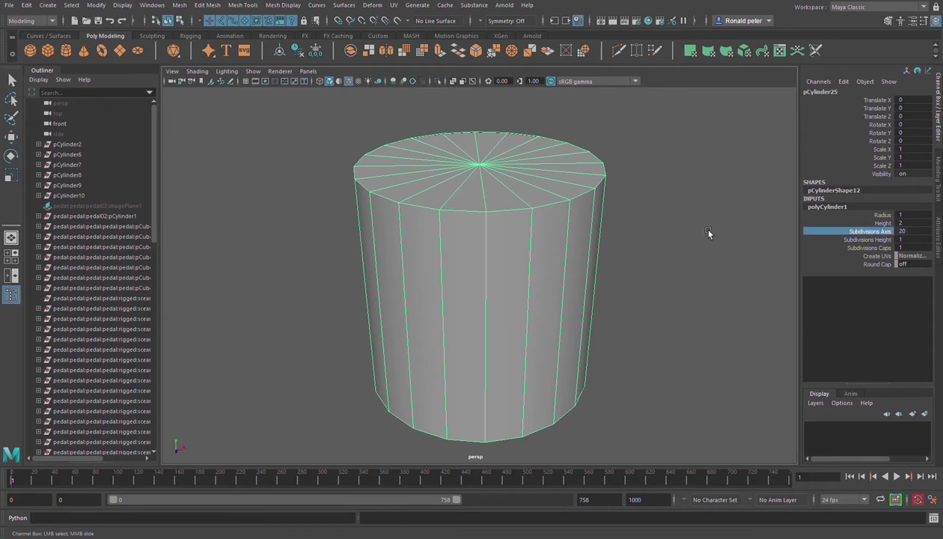
{"action": "middle_click_drag", "start_coordinate": [708, 233], "coordinate": [664, 219]}
{"action": "scroll", "coordinate": [566, 205], "scroll_direction": "down", "scroll_amount": 4}
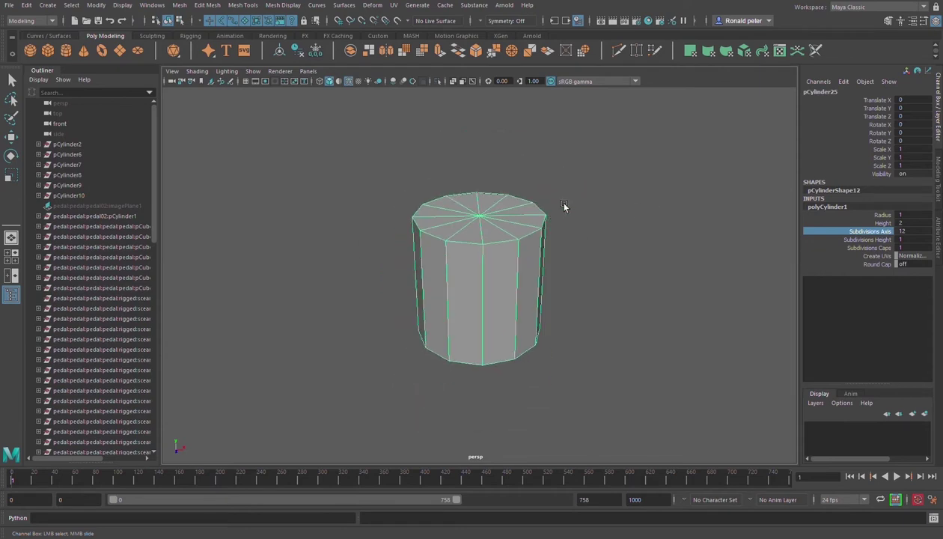
{"action": "scroll", "coordinate": [569, 217], "scroll_direction": "up", "scroll_amount": 5}
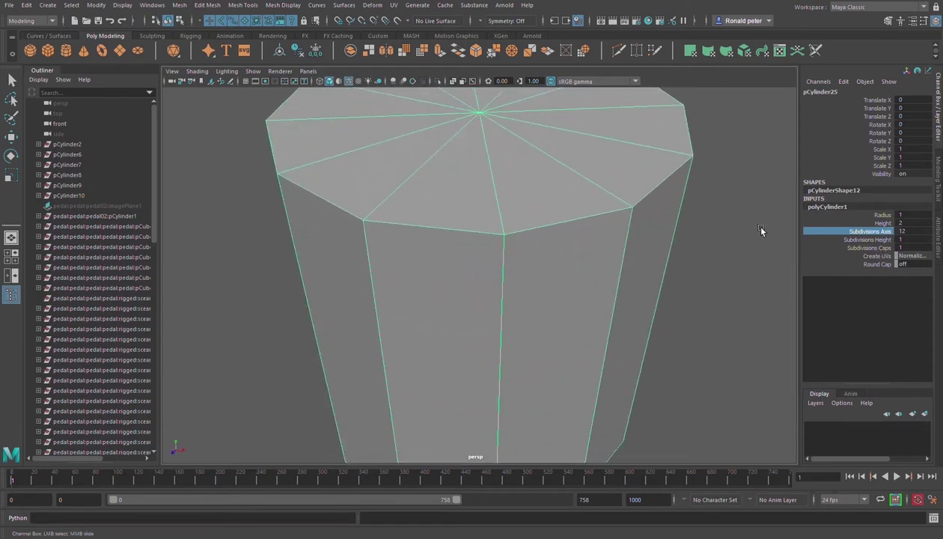
Step: Set the cylinder's cap subdivisions to 0
{"action": "left_click", "coordinate": [879, 248]}
{"action": "middle_click_drag", "start_coordinate": [737, 263], "coordinate": [632, 263]}
{"action": "scroll", "coordinate": [632, 263], "scroll_direction": "down", "scroll_amount": 3}
{"action": "left_click_drag", "start_coordinate": [607, 268], "coordinate": [595, 227], "text": "alt"}
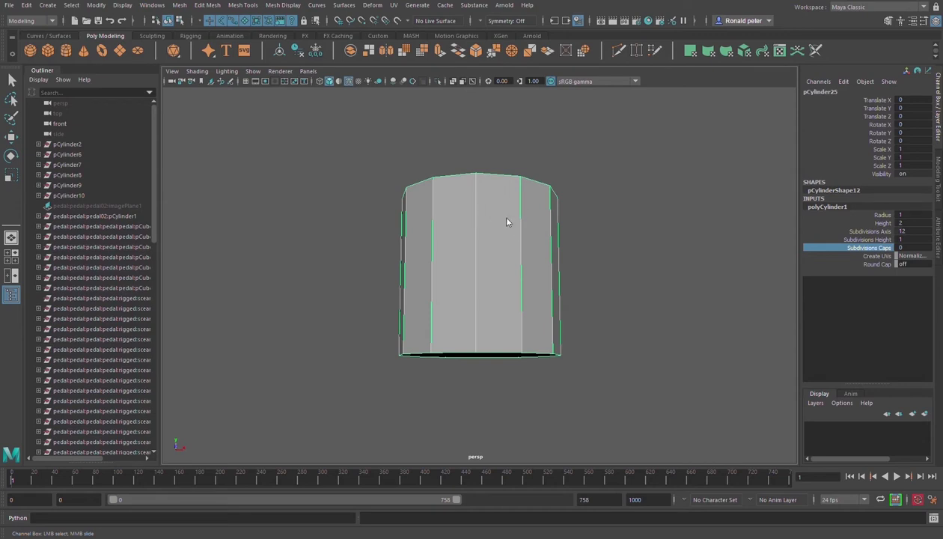
Step: Delete all side faces of the cylinder, leaving only its two caps
{"action": "key", "text": "F11"}
{"action": "left_click_drag", "start_coordinate": [530, 242], "coordinate": [490, 251], "text": "alt"}
{"action": "left_click_drag", "start_coordinate": [328, 244], "coordinate": [662, 257]}
{"action": "left_click_drag", "start_coordinate": [488, 280], "coordinate": [411, 297], "text": "alt"}
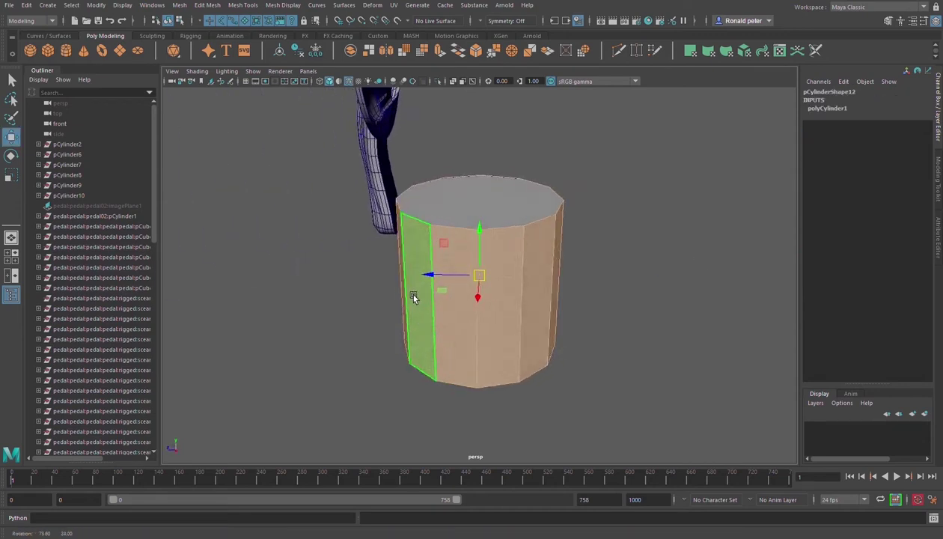
{"action": "scroll", "coordinate": [625, 373], "scroll_direction": "up", "scroll_amount": 8}
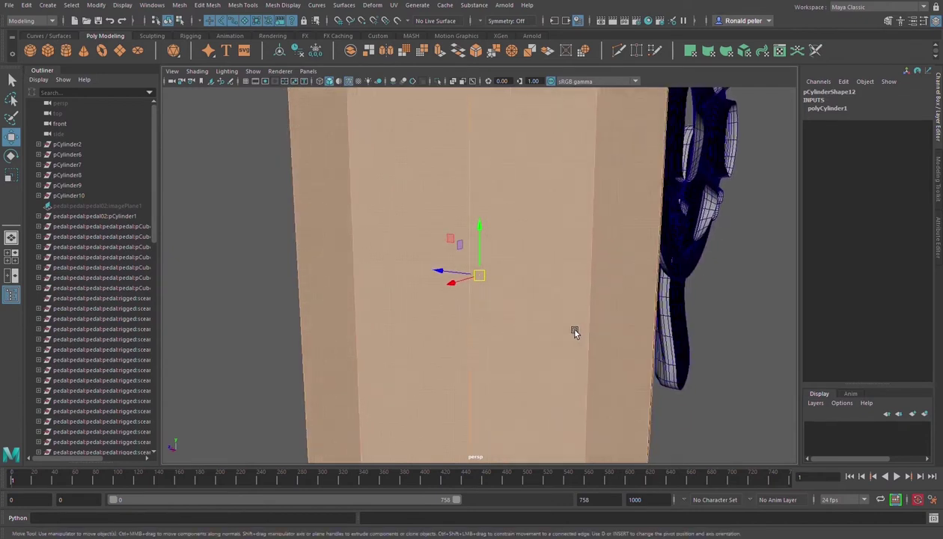
{"action": "key", "text": "Delete"}
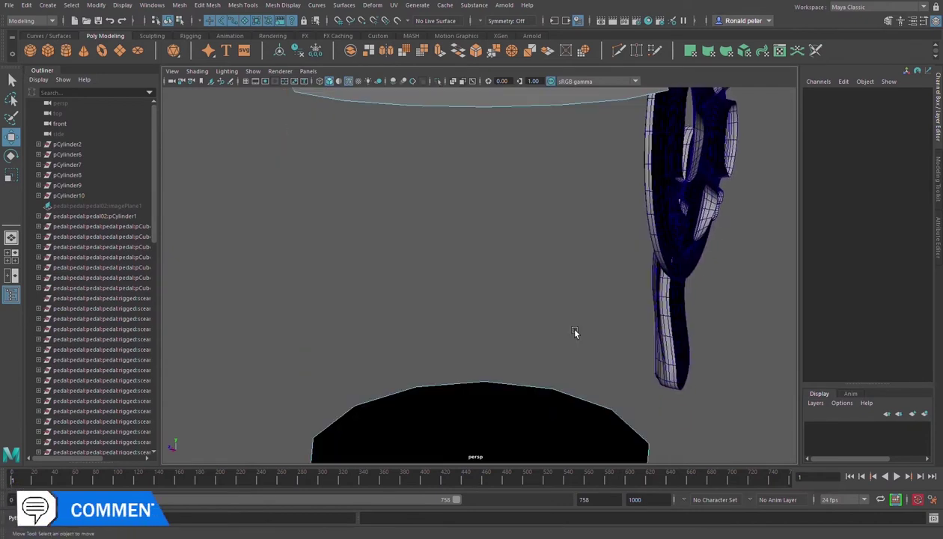
Step: Delete the lower cap face of the cylinder
{"action": "scroll", "coordinate": [575, 329], "scroll_direction": "down", "scroll_amount": 8}
{"action": "left_click_drag", "start_coordinate": [512, 323], "coordinate": [642, 330], "text": "alt"}
{"action": "left_click", "coordinate": [503, 318]}
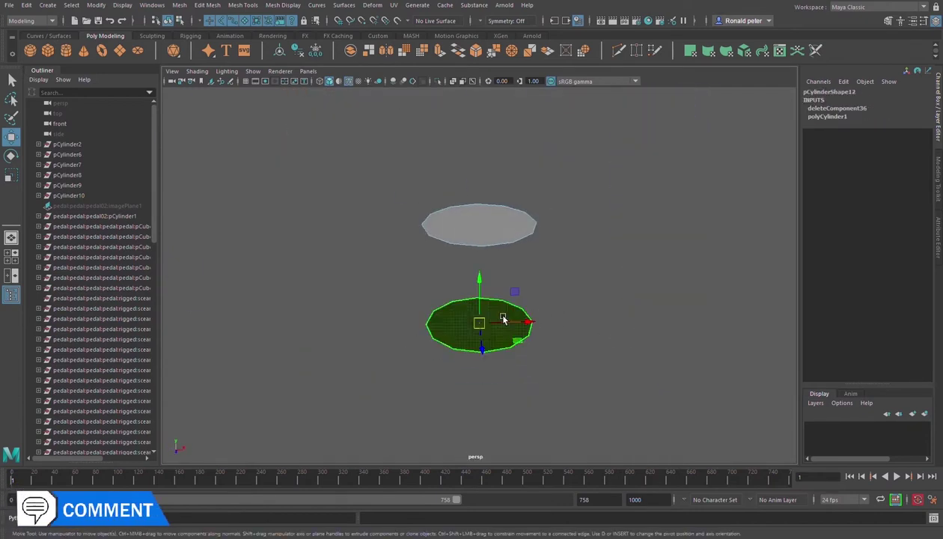
{"action": "key", "text": "Delete"}
{"action": "scroll", "coordinate": [497, 261], "scroll_direction": "up", "scroll_amount": 1}
{"action": "scroll", "coordinate": [498, 261], "scroll_direction": "down", "scroll_amount": 4}
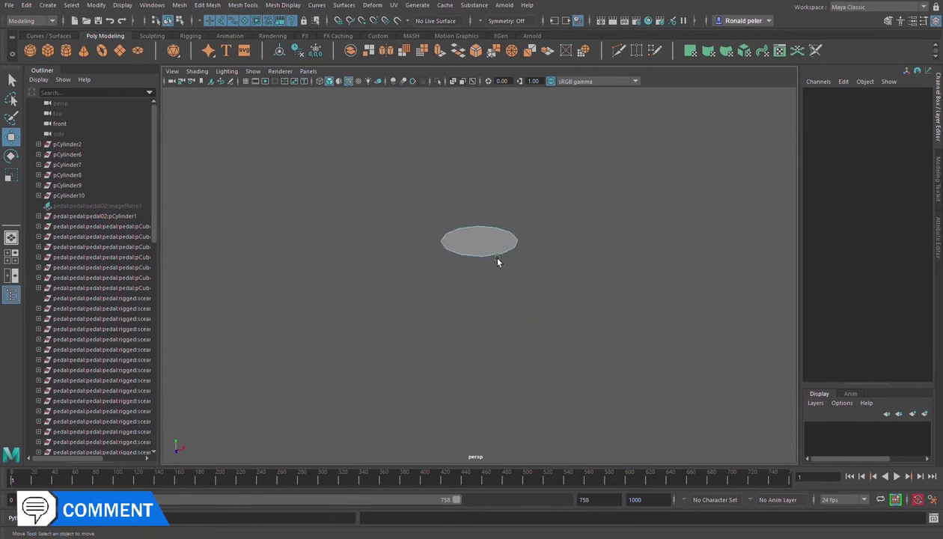
Step: Scale the remaining cap face up uniformly to several times its size
{"action": "left_click", "coordinate": [495, 262]}
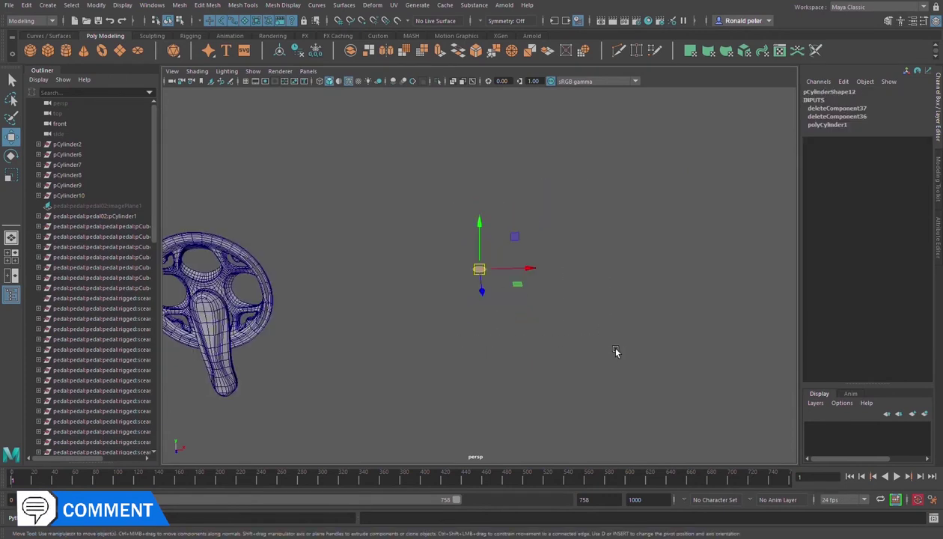
{"action": "key", "text": "r"}
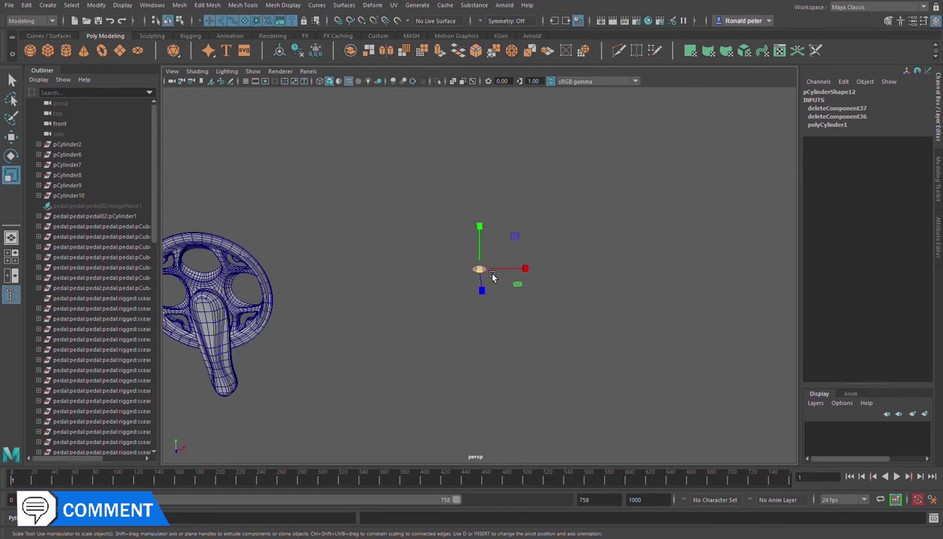
{"action": "left_click_drag", "start_coordinate": [485, 270], "coordinate": [599, 296]}
{"action": "scroll", "coordinate": [525, 279], "scroll_direction": "up", "scroll_amount": 3}
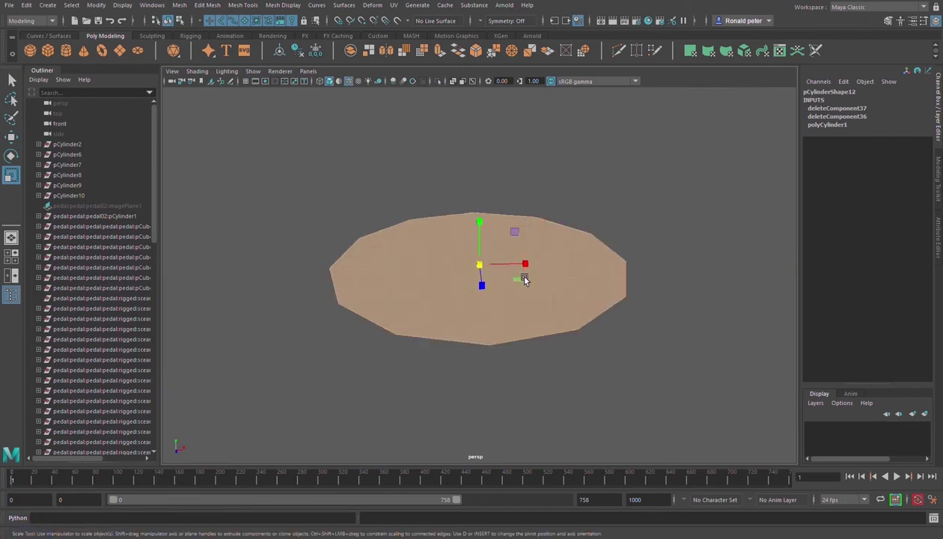
Step: Extrude the disc face inward and delete its centre to leave a flat 12-segment ring
{"action": "left_click_drag", "start_coordinate": [525, 279], "coordinate": [461, 277], "text": "alt"}
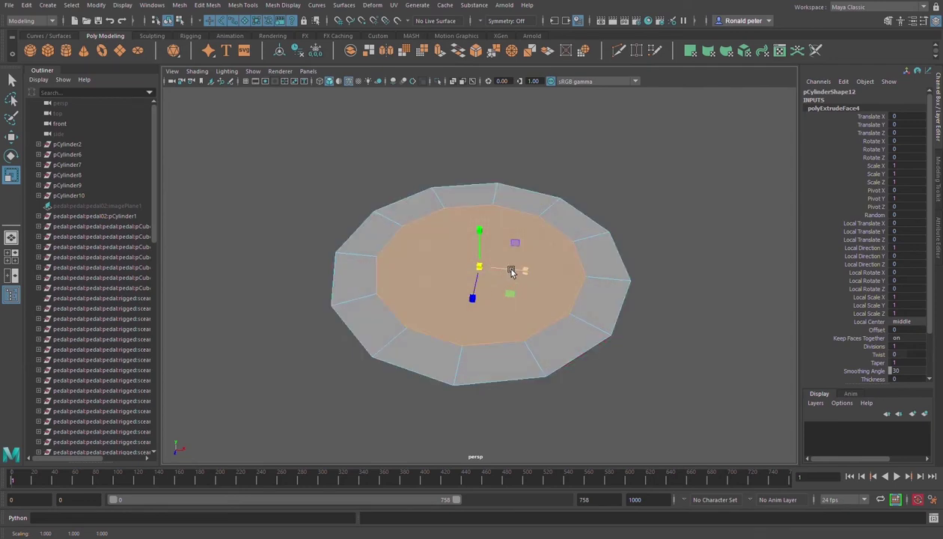
{"action": "left_click_drag", "start_coordinate": [511, 269], "coordinate": [537, 259], "text": "alt"}
{"action": "right_click_drag", "start_coordinate": [537, 259], "coordinate": [626, 321], "text": "alt"}
{"action": "left_click_drag", "start_coordinate": [626, 322], "coordinate": [562, 311], "text": "alt"}
{"action": "right_click_drag", "start_coordinate": [563, 312], "coordinate": [586, 324], "text": "alt"}
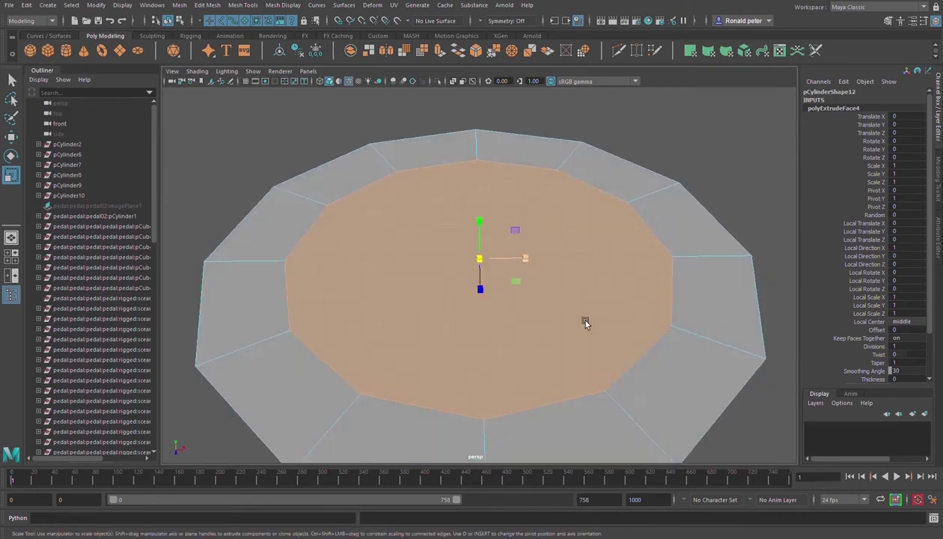
{"action": "key", "text": "Delete"}
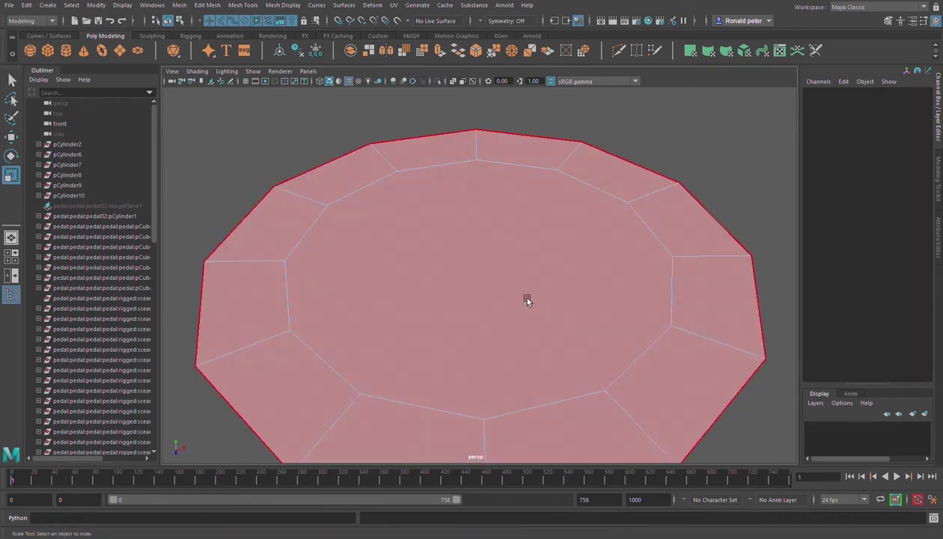
{"action": "left_click", "coordinate": [527, 299]}
{"action": "left_click_drag", "start_coordinate": [527, 299], "coordinate": [511, 323], "text": "alt"}
{"action": "left_click", "coordinate": [518, 253]}
Step: Delete seven adjacent faces of the ring so that a five-segment arc remains
{"action": "left_click", "coordinate": [405, 309]}
{"action": "left_click_drag", "start_coordinate": [401, 293], "coordinate": [588, 428]}
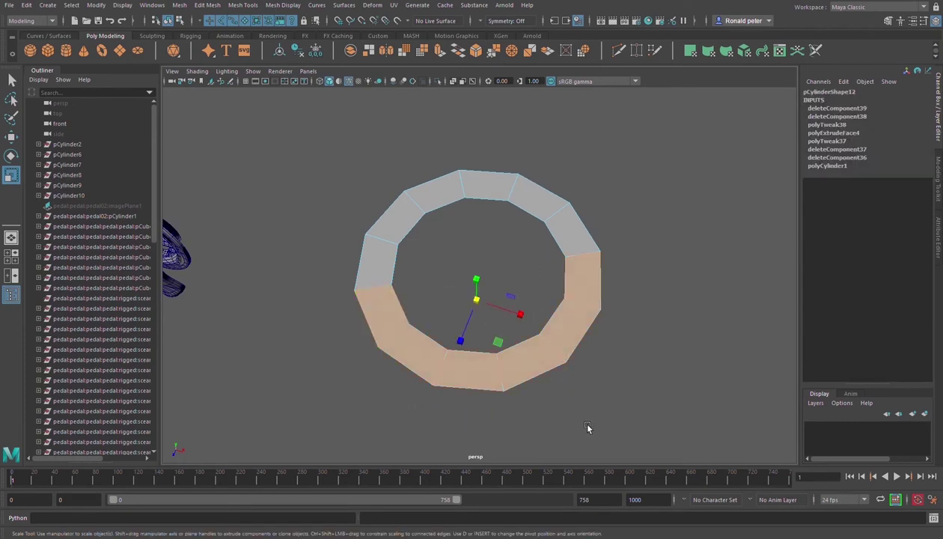
{"action": "left_click", "coordinate": [405, 299], "text": "shift"}
{"action": "left_click_drag", "start_coordinate": [331, 263], "coordinate": [672, 485]}
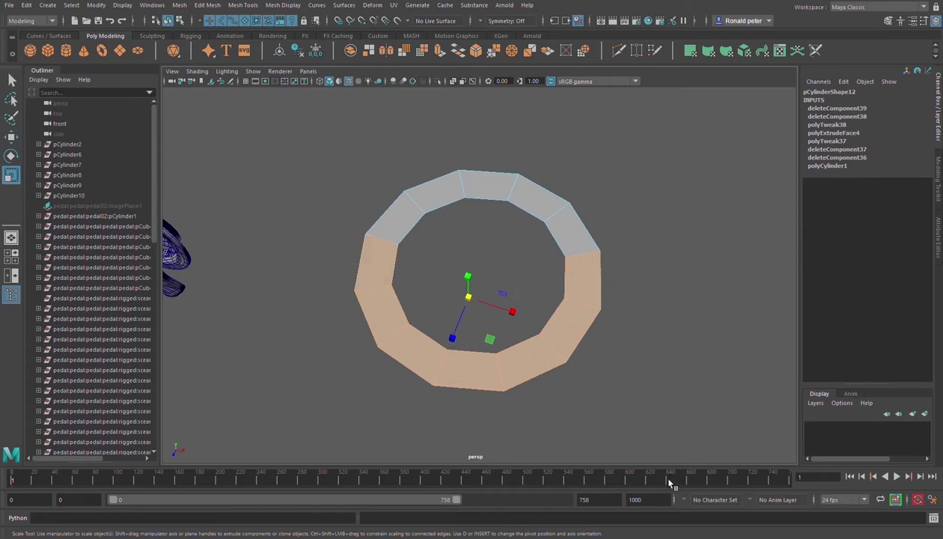
{"action": "key", "text": "Delete"}
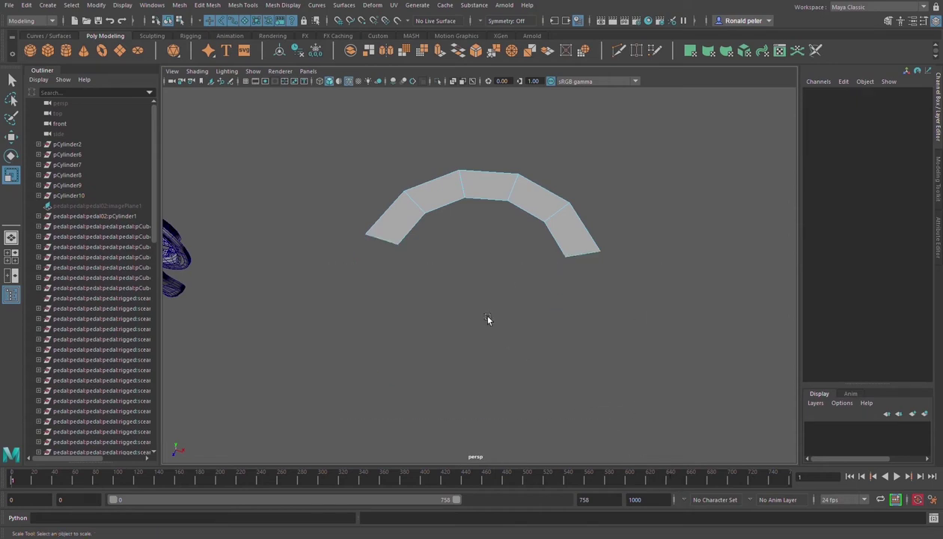
Step: Realign the pivot for the arc's two end edges and extrude them straight outward to form a U-shaped strip
{"action": "left_click", "coordinate": [401, 246]}
{"action": "scroll", "coordinate": [399, 248], "scroll_direction": "up", "scroll_amount": 3}
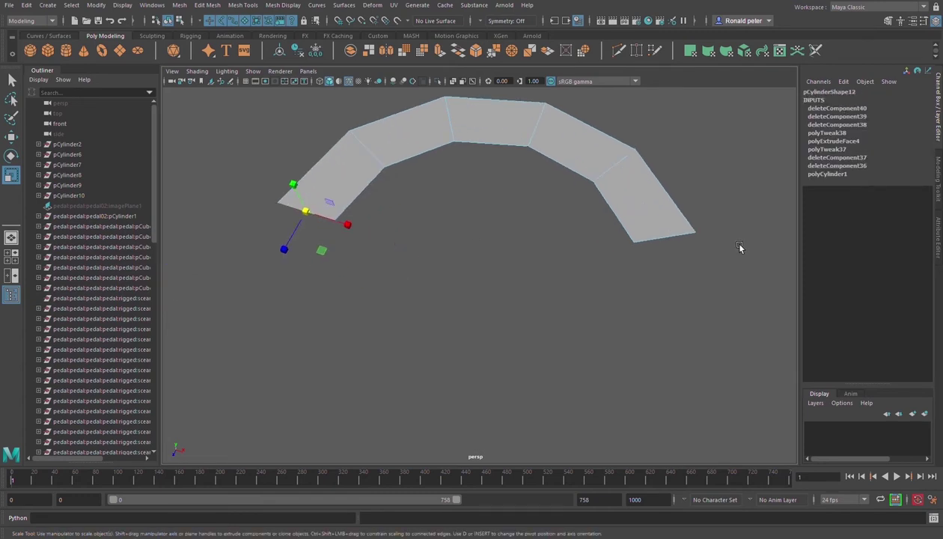
{"action": "left_click", "coordinate": [676, 247], "text": "shift"}
{"action": "key", "text": "w"}
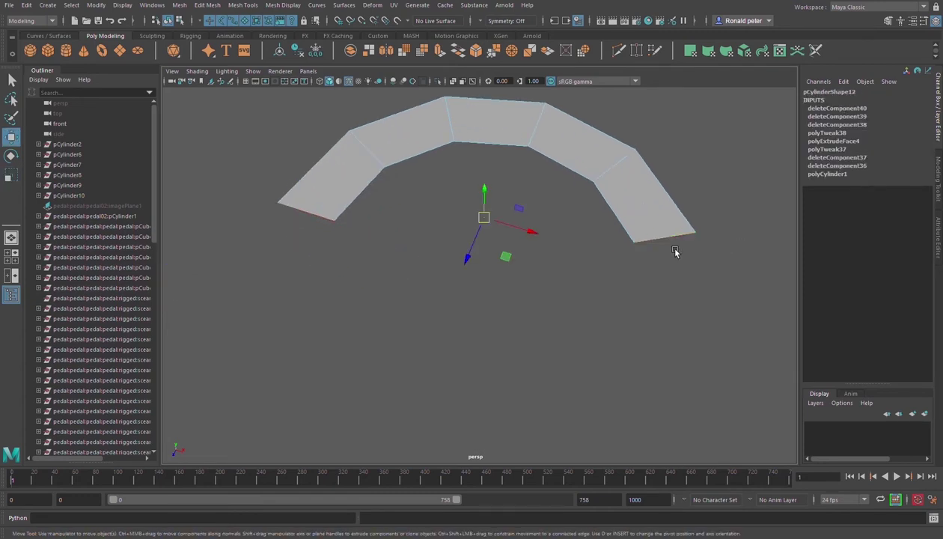
{"action": "left_click_drag", "start_coordinate": [578, 239], "coordinate": [568, 279], "text": "alt"}
{"action": "key", "text": "d"}
{"action": "left_click_drag", "start_coordinate": [510, 251], "coordinate": [505, 236]}
{"action": "key", "text": "d"}
{"action": "left_click_drag", "start_coordinate": [490, 279], "coordinate": [516, 481], "text": "shift"}
{"action": "scroll", "coordinate": [541, 330], "scroll_direction": "down", "scroll_amount": 3}
{"action": "left_click_drag", "start_coordinate": [563, 311], "coordinate": [427, 253], "text": "alt"}
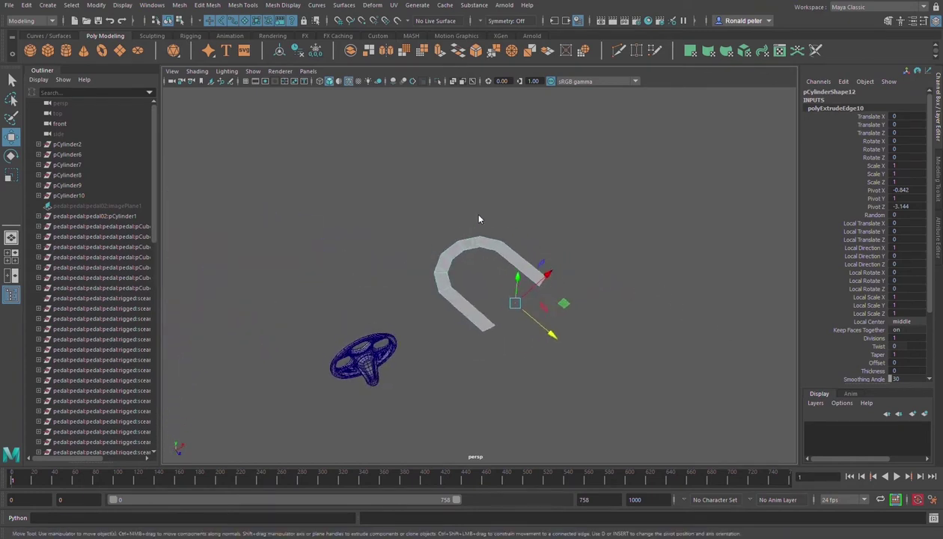
Step: Duplicate the whole U-shaped strip and place the copy beyond its open ends, about X 8.253 and Z 29.833
{"action": "key", "text": "F8"}
{"action": "scroll", "coordinate": [488, 213], "scroll_direction": "up", "scroll_amount": 4}
{"action": "middle_click_drag", "start_coordinate": [524, 287], "coordinate": [497, 259], "text": "alt"}
{"action": "mouse_move", "coordinate": [486, 275]}
{"action": "left_mouse_down", "text": "shift"}
{"action": "mouse_move", "coordinate": [687, 400]}
{"action": "mouse_move", "coordinate": [565, 292]}
{"action": "mouse_move", "coordinate": [522, 212]}
{"action": "mouse_move", "coordinate": [592, 249]}
{"action": "mouse_move", "coordinate": [538, 263]}
{"action": "left_mouse_up", "text": "shift"}
{"action": "scroll", "coordinate": [538, 262], "scroll_direction": "up", "scroll_amount": 5}
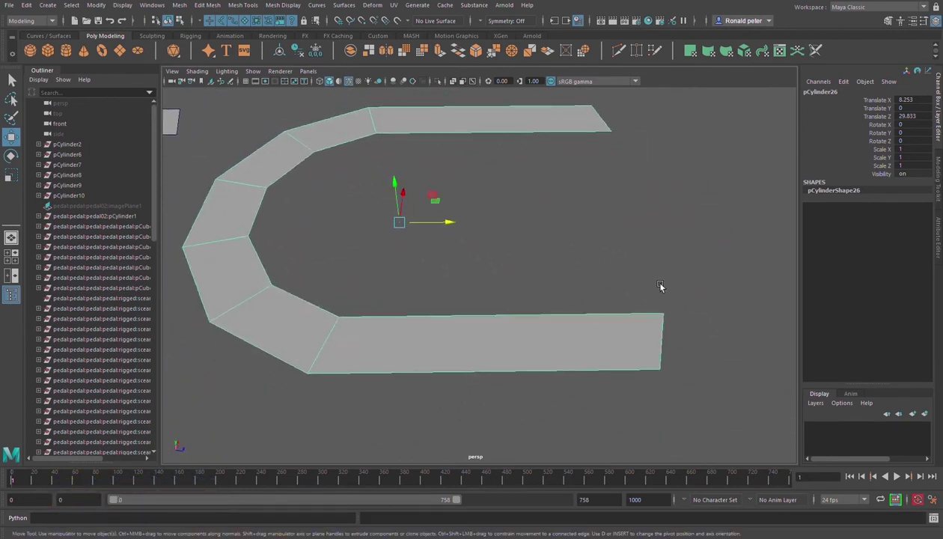
Step: Mirror the duplicated strip by setting its Scale Z to -1
{"action": "left_click_drag", "start_coordinate": [683, 277], "coordinate": [440, 247], "text": "alt"}
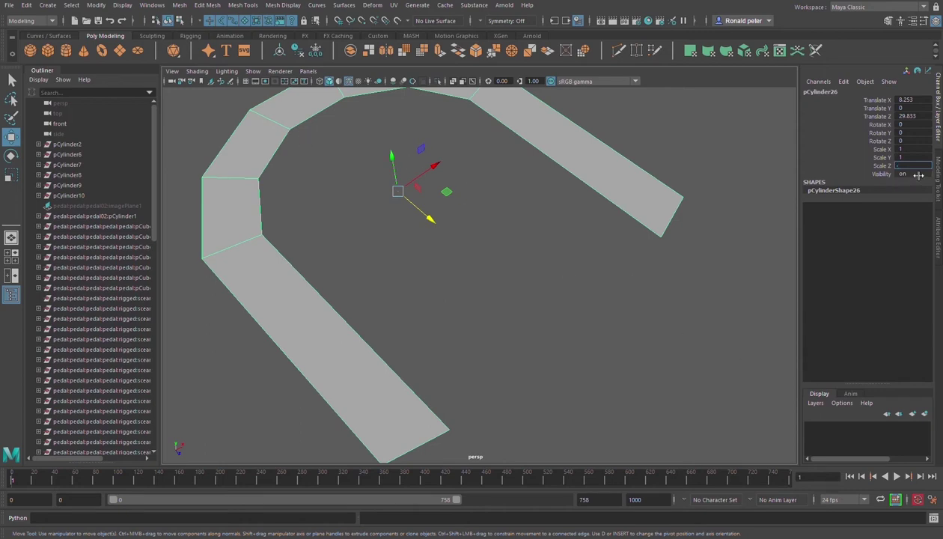
{"action": "key", "text": "Return"}
{"action": "scroll", "coordinate": [591, 252], "scroll_direction": "down", "scroll_amount": 3}
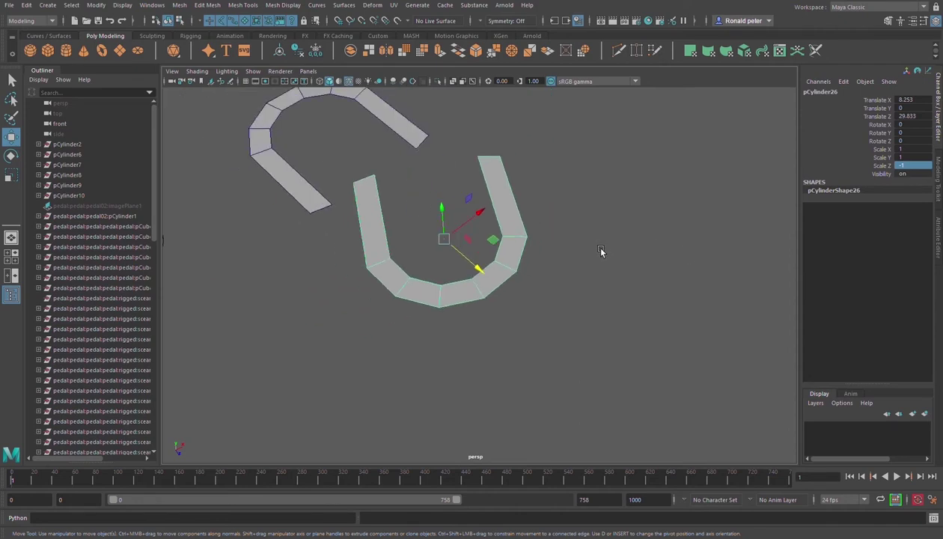
{"action": "scroll", "coordinate": [522, 254], "scroll_direction": "up", "scroll_amount": 5}
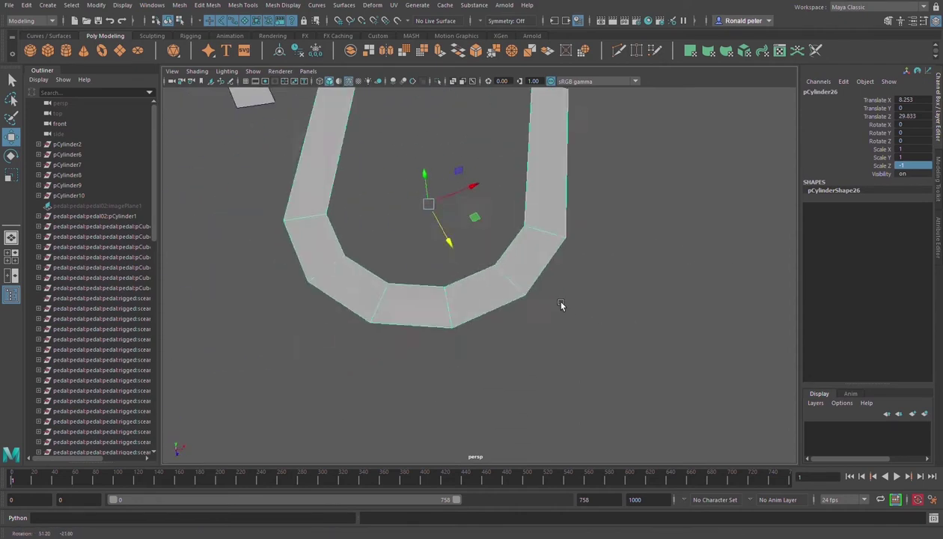
Step: Rotate the mirrored strip to about 31.18 degrees in Y so its open ends face the original's
{"action": "middle_click_drag", "start_coordinate": [563, 316], "coordinate": [623, 422], "text": "alt"}
{"action": "key", "text": "e"}
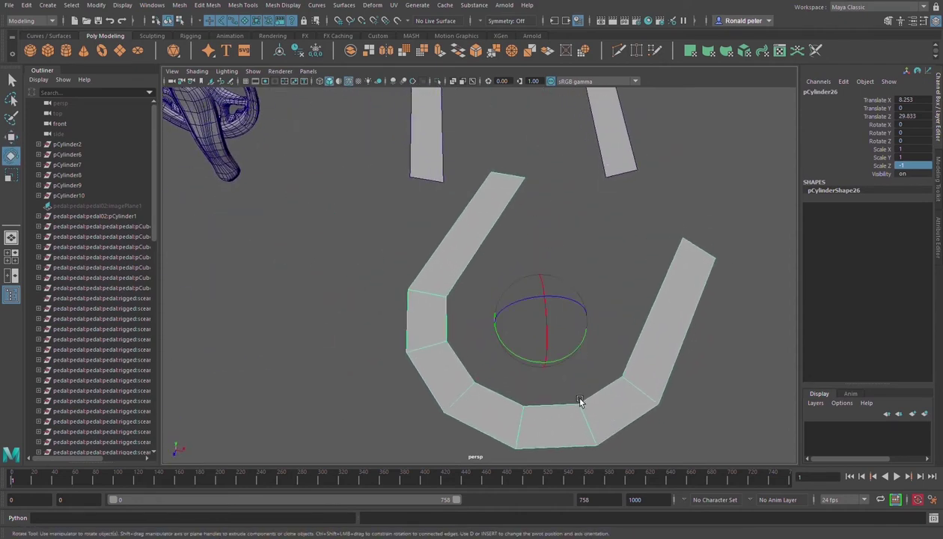
{"action": "left_click_drag", "start_coordinate": [536, 367], "coordinate": [732, 395]}
{"action": "right_click_drag", "start_coordinate": [732, 395], "coordinate": [605, 327], "text": "alt"}
{"action": "middle_click_drag", "start_coordinate": [605, 326], "coordinate": [698, 365], "text": "alt"}
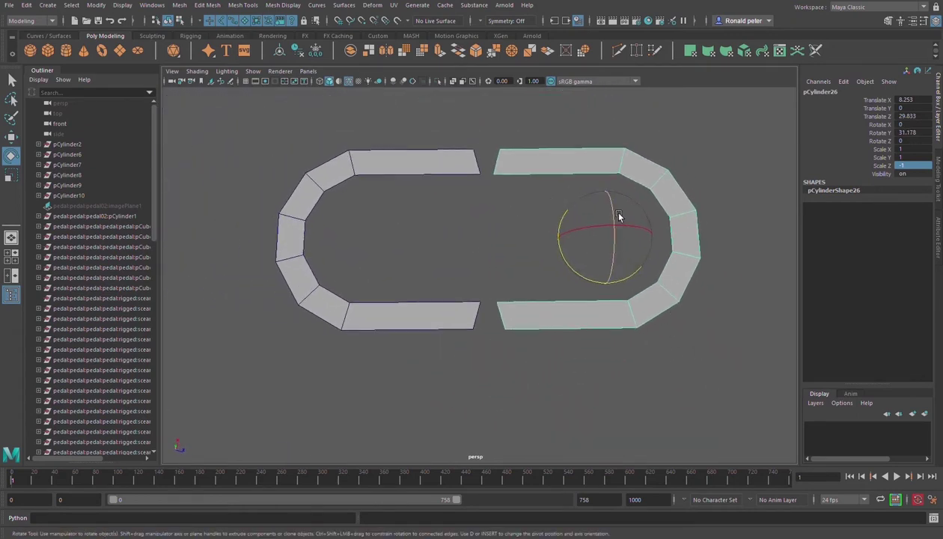
Step: Move the mirrored strip to about X 7.727, Z 27.932 so its inner end corners meet the original's
{"action": "key", "text": "w"}
{"action": "mouse_move", "coordinate": [620, 238]}
{"action": "left_mouse_down"}
{"action": "mouse_move", "coordinate": [632, 240]}
{"action": "mouse_move", "coordinate": [618, 242]}
{"action": "left_mouse_up"}
{"action": "scroll", "coordinate": [536, 176], "scroll_direction": "up", "scroll_amount": 2}
{"action": "scroll", "coordinate": [536, 177], "scroll_direction": "up", "scroll_amount": 2}
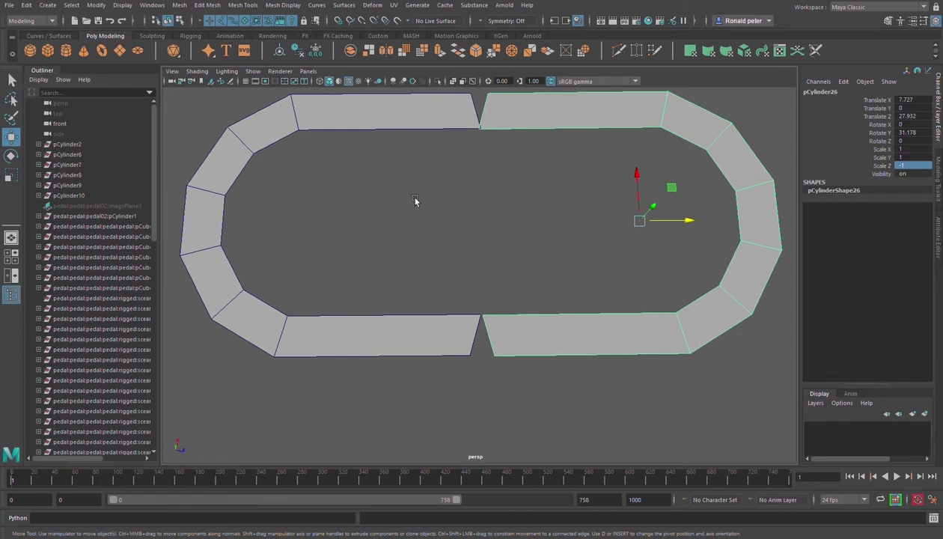
Step: Select the original and mirrored strips and combine them into one polygon object
{"action": "left_click_drag", "start_coordinate": [410, 192], "coordinate": [567, 249]}
{"action": "left_click_drag", "start_coordinate": [441, 116], "coordinate": [611, 343]}
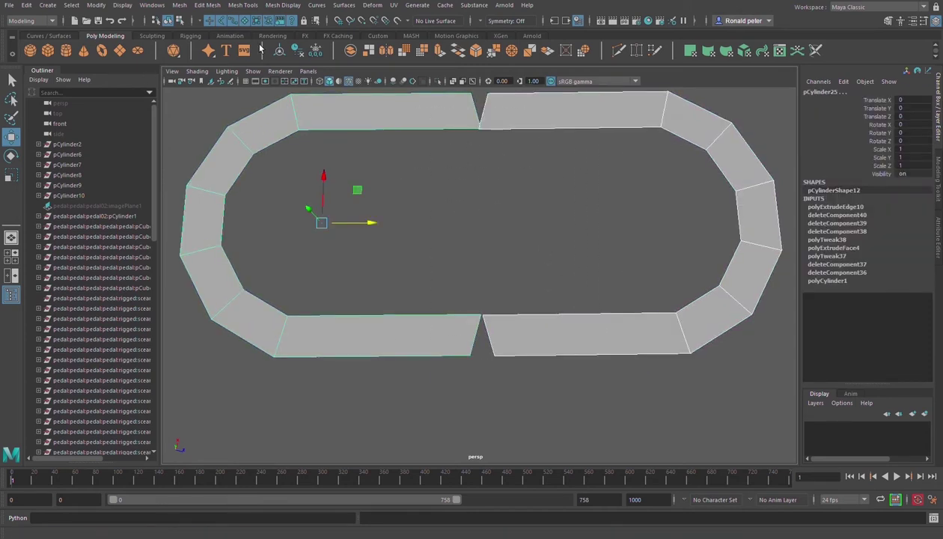
{"action": "left_click", "coordinate": [352, 57]}
{"action": "scroll", "coordinate": [448, 171], "scroll_direction": "down", "scroll_amount": 2}
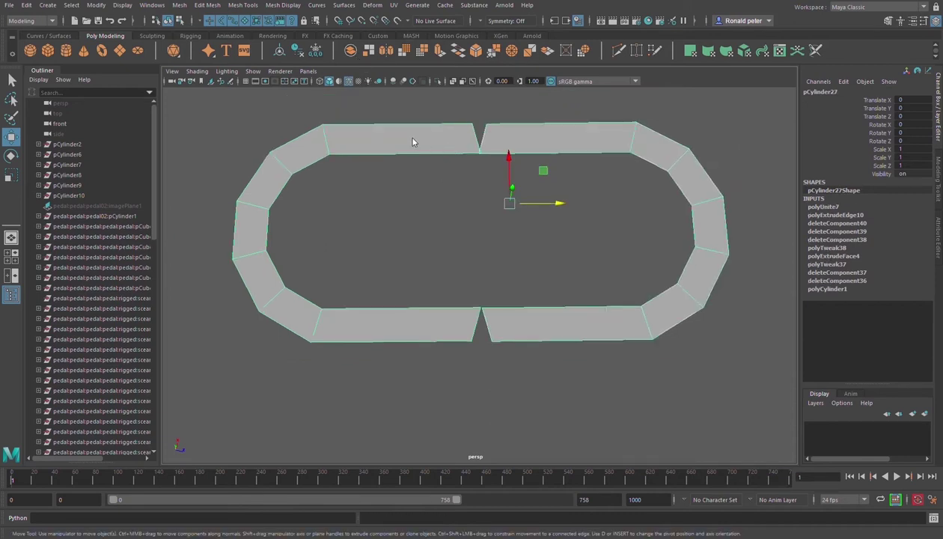
Step: Merge the outer vertex pair and the inner vertex pair at the gap in one long side of the loop
{"action": "key", "text": "F9"}
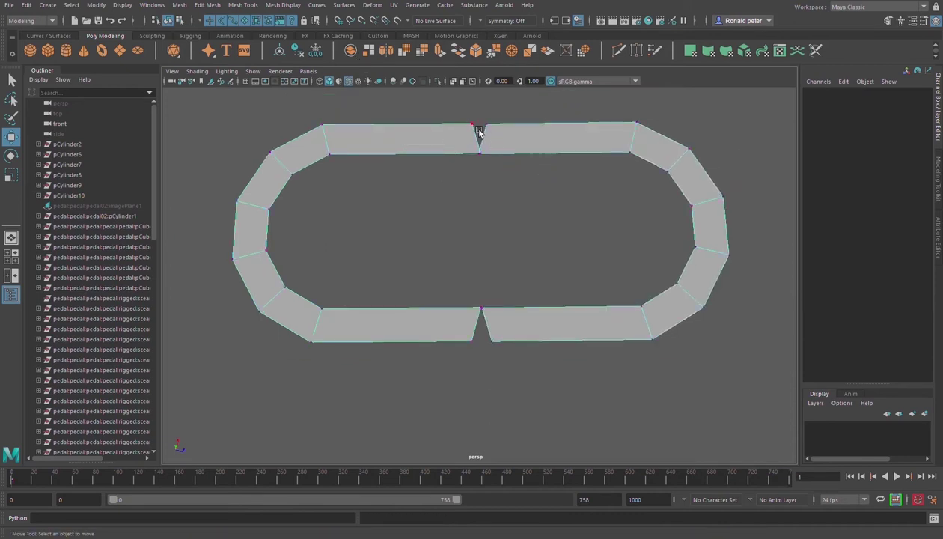
{"action": "left_click_drag", "start_coordinate": [471, 126], "coordinate": [528, 151]}
{"action": "key", "text": "f"}
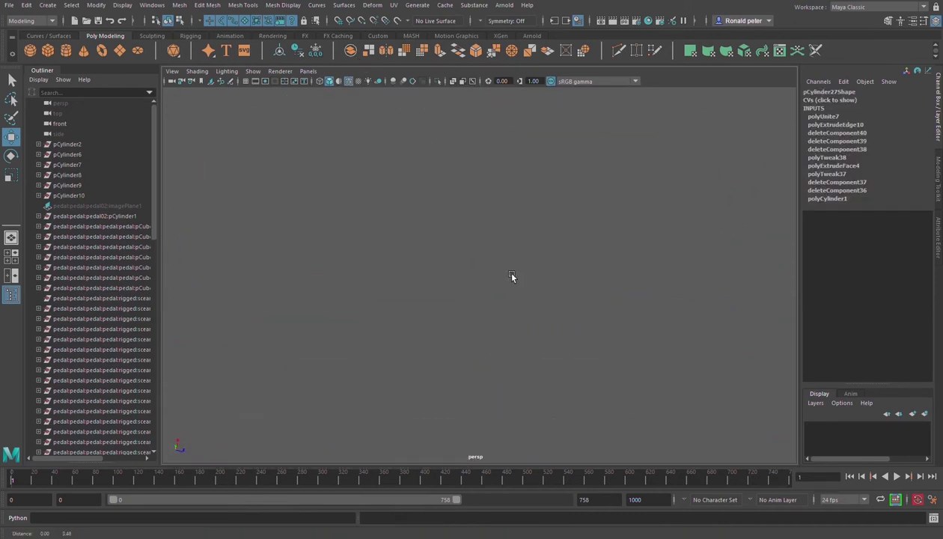
{"action": "middle_click_drag", "start_coordinate": [512, 300], "coordinate": [506, 468], "text": "alt"}
{"action": "right_click_drag", "start_coordinate": [514, 202], "coordinate": [486, 189], "text": "alt"}
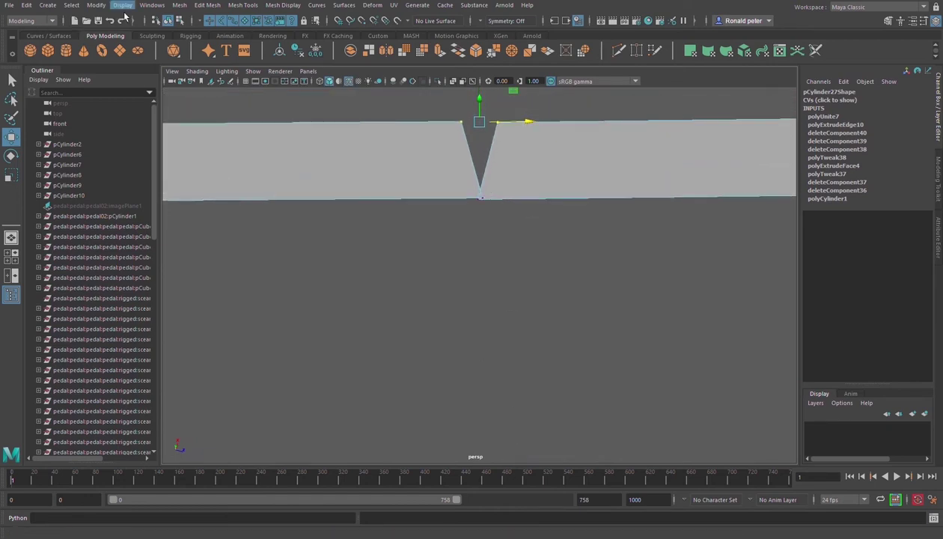
{"action": "left_click", "coordinate": [204, 6]}
{"action": "left_click", "coordinate": [231, 127]}
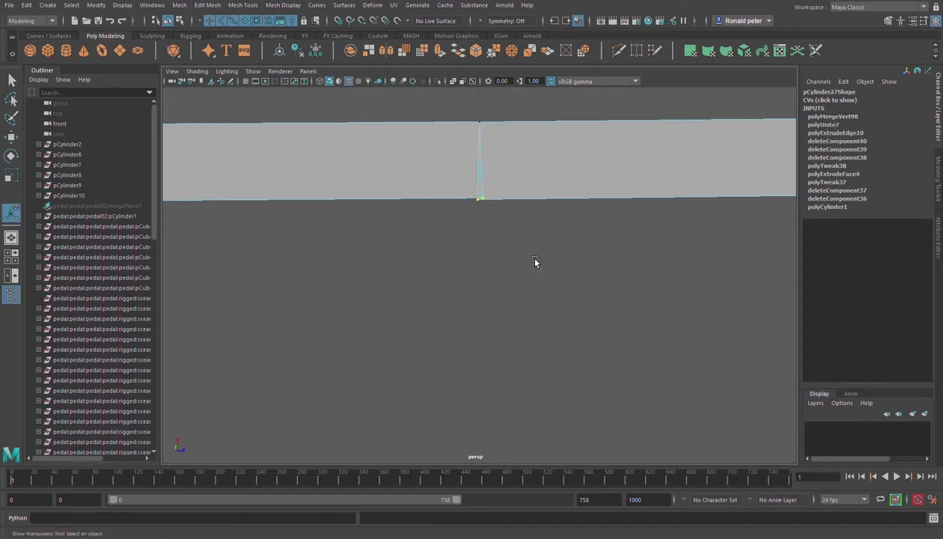
{"action": "key", "text": "g"}
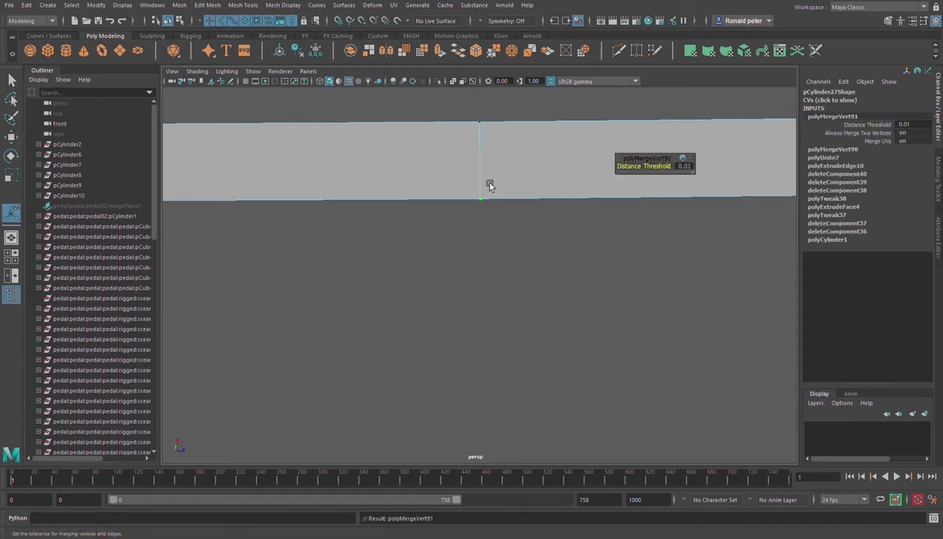
Step: Merge the inner and outer vertex pairs at the gap in the opposite long side to close the loop
{"action": "scroll", "coordinate": [490, 196], "scroll_direction": "down", "scroll_amount": 4}
{"action": "left_click_drag", "start_coordinate": [488, 204], "coordinate": [487, 293], "text": "alt"}
{"action": "middle_click_drag", "start_coordinate": [487, 292], "coordinate": [488, 206], "text": "alt"}
{"action": "right_click_drag", "start_coordinate": [322, 324], "coordinate": [350, 300], "text": "alt"}
{"action": "left_click_drag", "start_coordinate": [416, 339], "coordinate": [412, 337]}
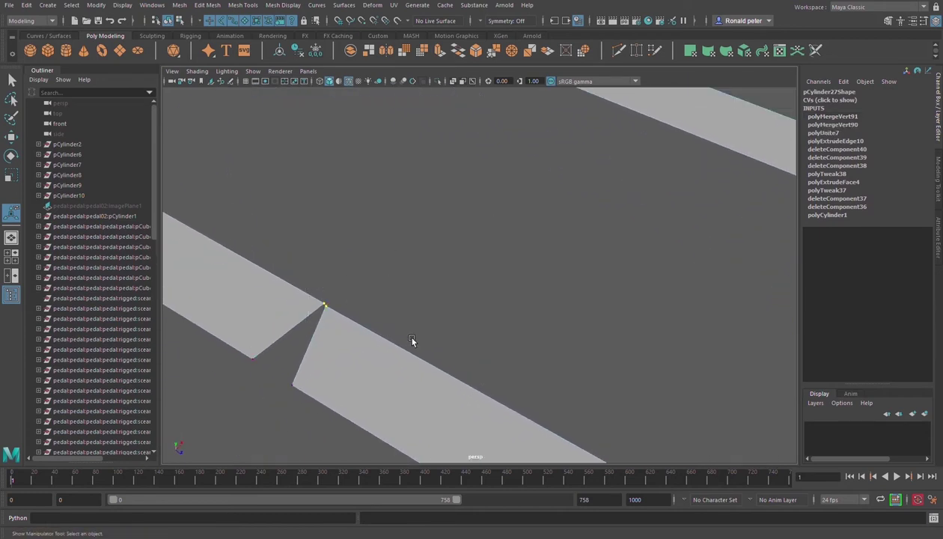
{"action": "key", "text": "g"}
{"action": "left_click", "coordinate": [366, 426]}
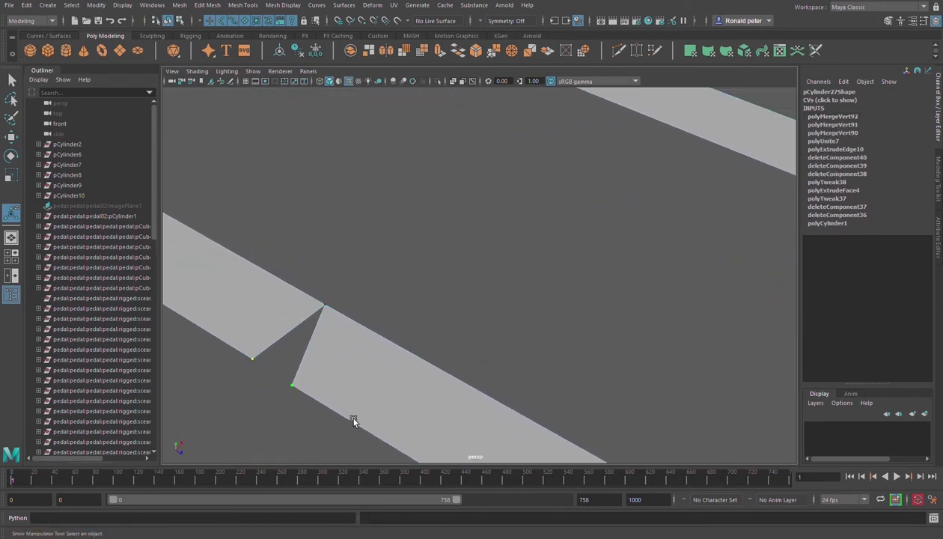
{"action": "key", "text": "g"}
Step: Lengthen the loop by moving the vertices of one rounded end away from the other end
{"action": "scroll", "coordinate": [383, 316], "scroll_direction": "down", "scroll_amount": 7}
{"action": "left_click_drag", "start_coordinate": [398, 312], "coordinate": [472, 246], "text": "alt"}
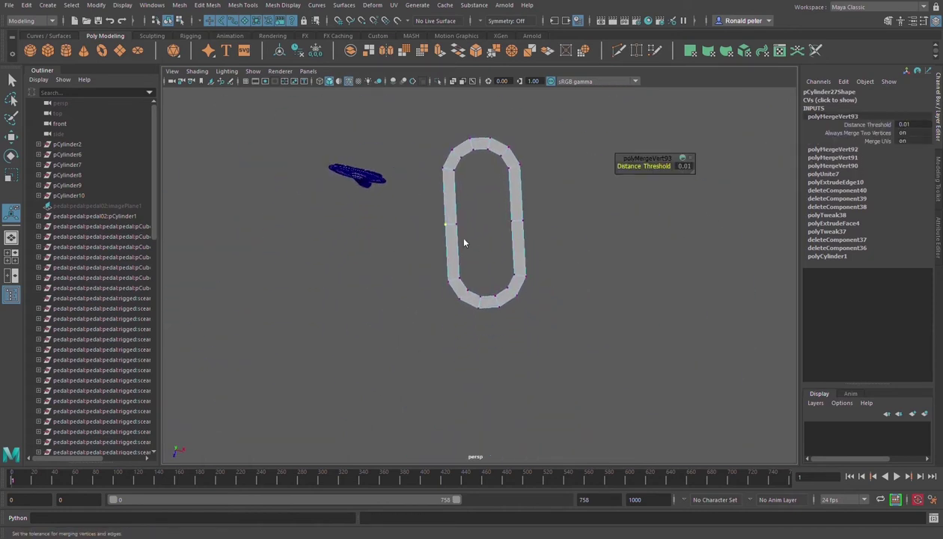
{"action": "key", "text": "q"}
{"action": "left_click_drag", "start_coordinate": [414, 254], "coordinate": [620, 382]}
{"action": "left_click_drag", "start_coordinate": [513, 307], "coordinate": [610, 387], "text": "alt"}
{"action": "left_click", "coordinate": [529, 365]}
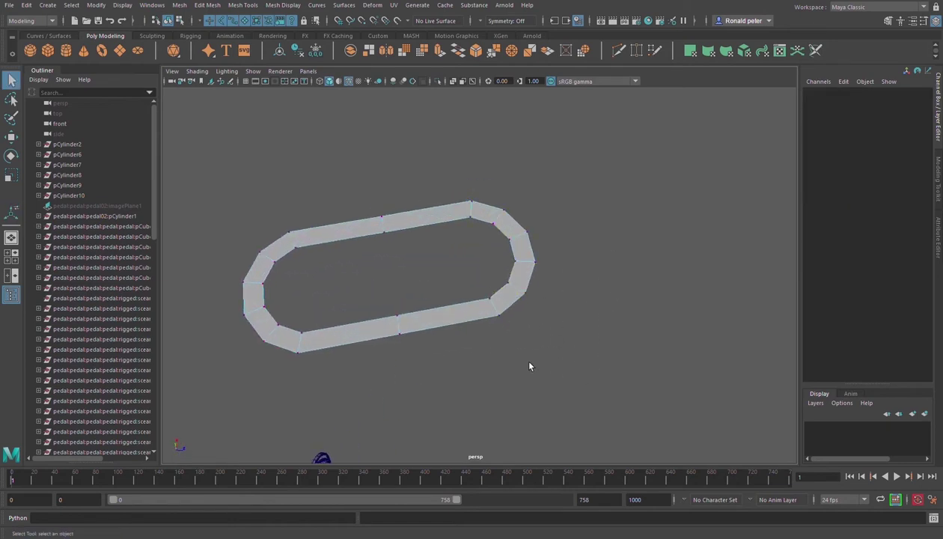
{"action": "key", "text": "w"}
{"action": "left_click_drag", "start_coordinate": [424, 173], "coordinate": [636, 364]}
{"action": "mouse_move", "coordinate": [560, 266]}
{"action": "left_mouse_down", "text": "alt"}
{"action": "mouse_move", "coordinate": [522, 257]}
{"action": "mouse_move", "coordinate": [642, 236]}
{"action": "mouse_move", "coordinate": [612, 332]}
{"action": "mouse_move", "coordinate": [579, 323]}
{"action": "mouse_move", "coordinate": [678, 357]}
{"action": "mouse_move", "coordinate": [593, 326]}
{"action": "mouse_move", "coordinate": [593, 285]}
{"action": "mouse_move", "coordinate": [536, 263]}
{"action": "mouse_move", "coordinate": [558, 254]}
{"action": "mouse_move", "coordinate": [577, 263]}
{"action": "left_mouse_up", "text": "alt"}
{"action": "scroll", "coordinate": [673, 359], "scroll_direction": "up", "scroll_amount": 3}
Step: Scale the vertices of the moved rounded end down so the loop tapers towards that end
{"action": "key", "text": "r"}
{"action": "left_click_drag", "start_coordinate": [474, 347], "coordinate": [555, 411]}
{"action": "middle_click_drag", "start_coordinate": [574, 387], "coordinate": [465, 396], "text": "alt"}
{"action": "middle_click_drag", "start_coordinate": [567, 306], "coordinate": [693, 295], "text": "alt"}
{"action": "right_click_drag", "start_coordinate": [692, 295], "coordinate": [590, 286], "text": "alt"}
{"action": "left_click_drag", "start_coordinate": [590, 287], "coordinate": [494, 264], "text": "alt"}
{"action": "right_click_drag", "start_coordinate": [494, 263], "coordinate": [713, 344], "text": "alt"}
{"action": "middle_click_drag", "start_coordinate": [712, 345], "coordinate": [699, 465], "text": "alt"}
{"action": "left_click_drag", "start_coordinate": [699, 465], "coordinate": [655, 438], "text": "alt"}
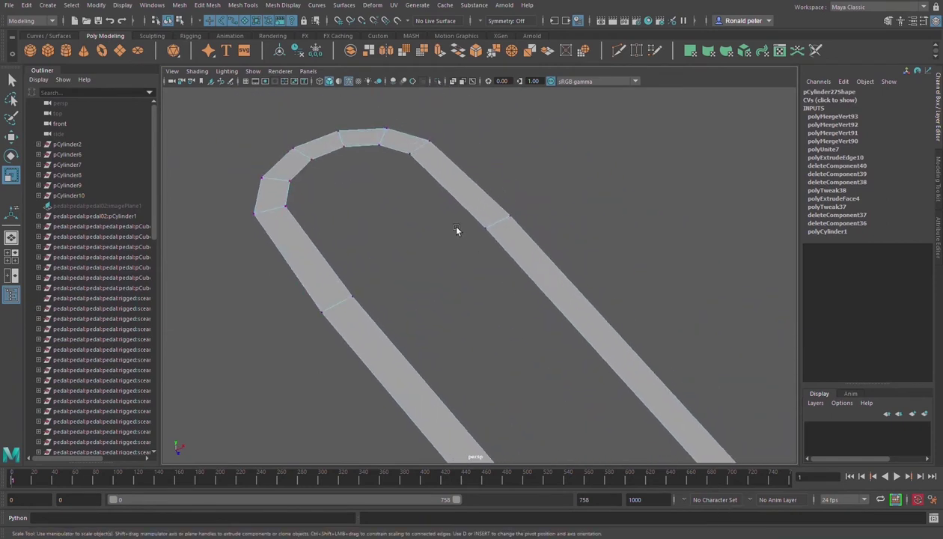
Step: Bridge the two opposite inner edges of the short straight section next to the wide end
{"action": "left_click", "coordinate": [337, 206]}
{"action": "left_click_drag", "start_coordinate": [460, 280], "coordinate": [426, 271], "text": "alt"}
{"action": "left_click", "coordinate": [367, 276]}
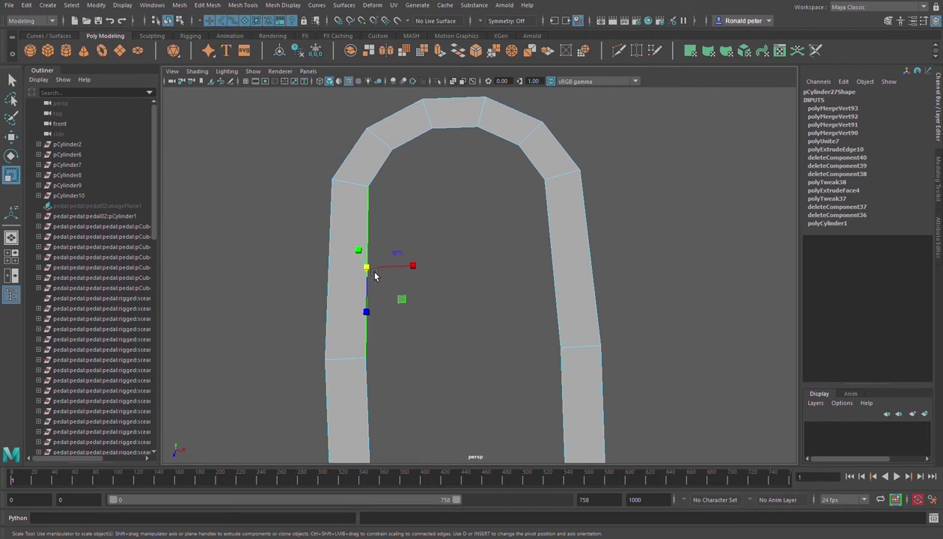
{"action": "left_click", "coordinate": [593, 276], "text": "shift"}
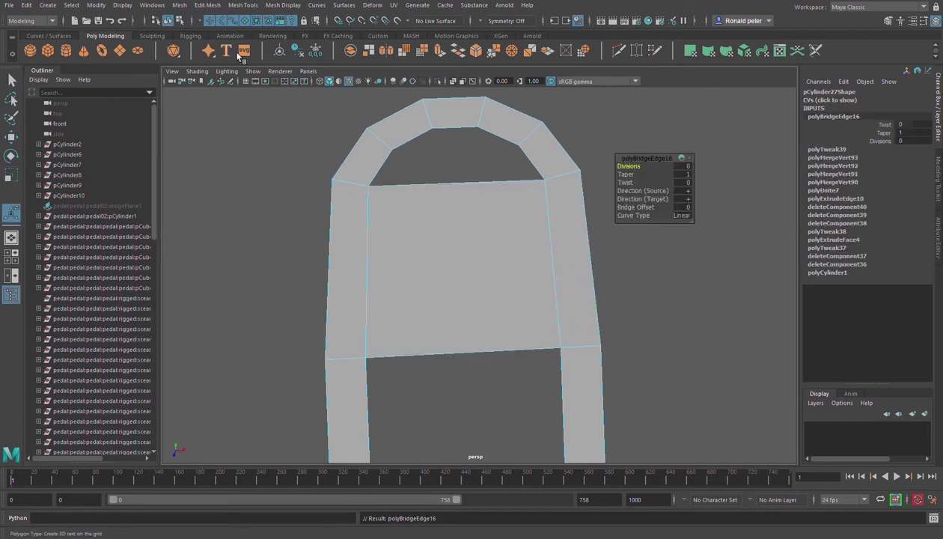
Step: Bridge the two remaining pairs of opposite inner edges inside the wide rounded end to close its opening
{"action": "left_click", "coordinate": [488, 171]}
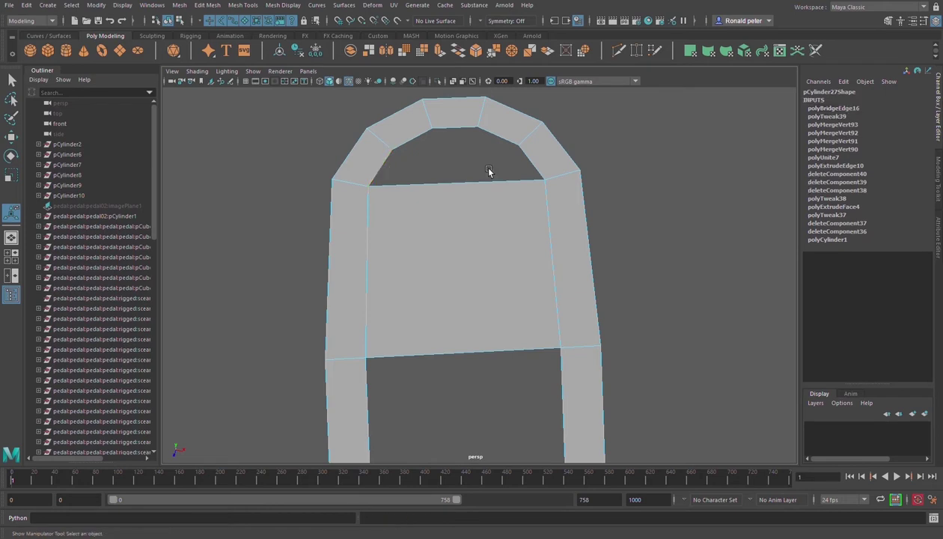
{"action": "left_click", "coordinate": [548, 168], "text": "shift"}
{"action": "key", "text": "g"}
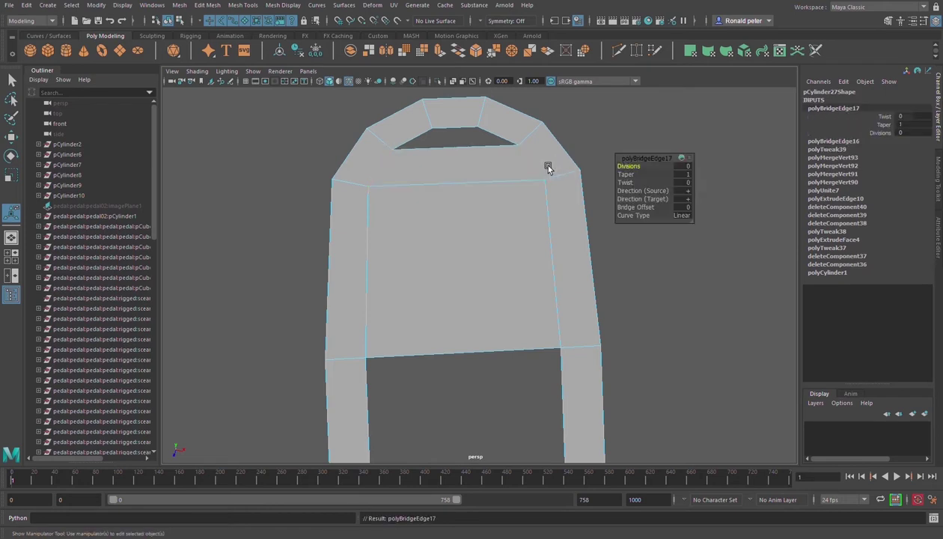
{"action": "left_click", "coordinate": [427, 133]}
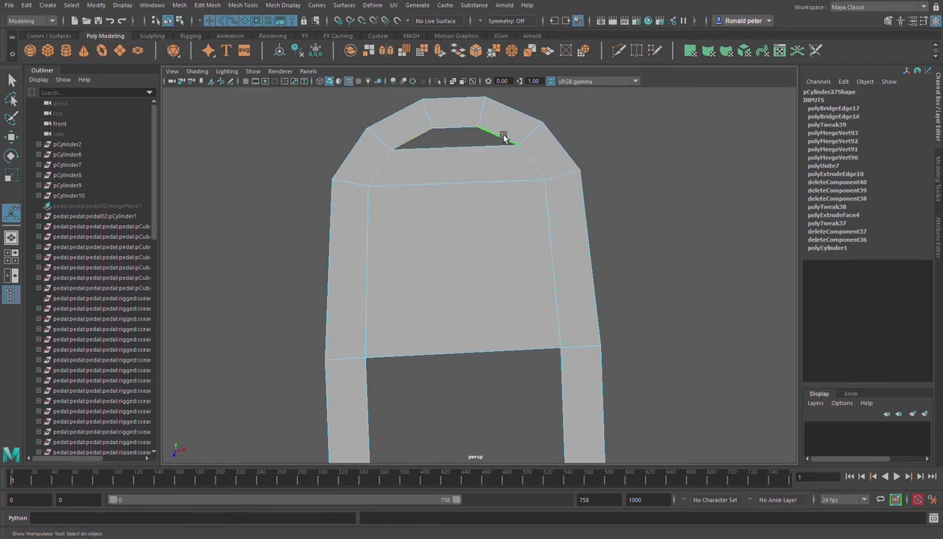
{"action": "left_click", "coordinate": [503, 137], "text": "shift"}
{"action": "key", "text": "g"}
Step: Bridge the two long inner edges running towards the narrow end to fill the arm's middle
{"action": "scroll", "coordinate": [470, 273], "scroll_direction": "down", "scroll_amount": 3}
{"action": "middle_click_drag", "start_coordinate": [499, 316], "coordinate": [489, 80], "text": "alt"}
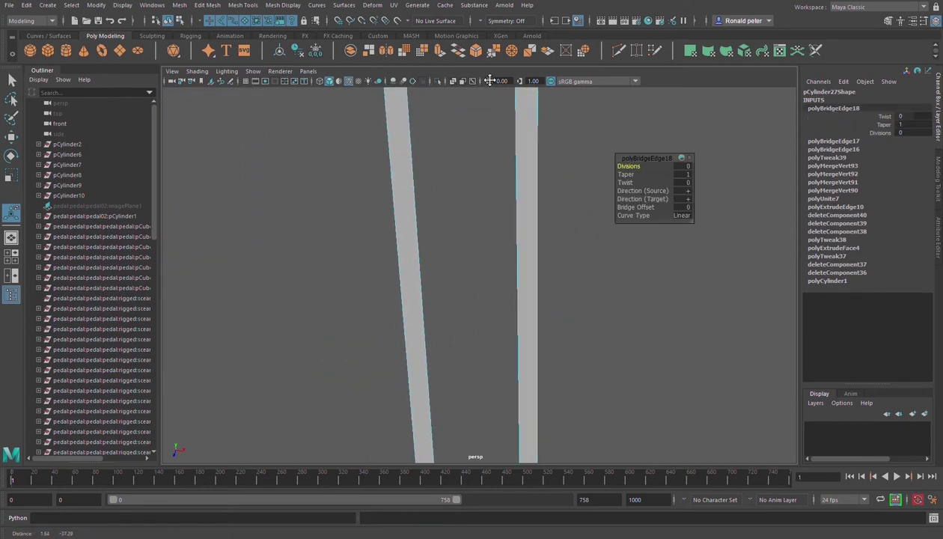
{"action": "left_click", "coordinate": [491, 257]}
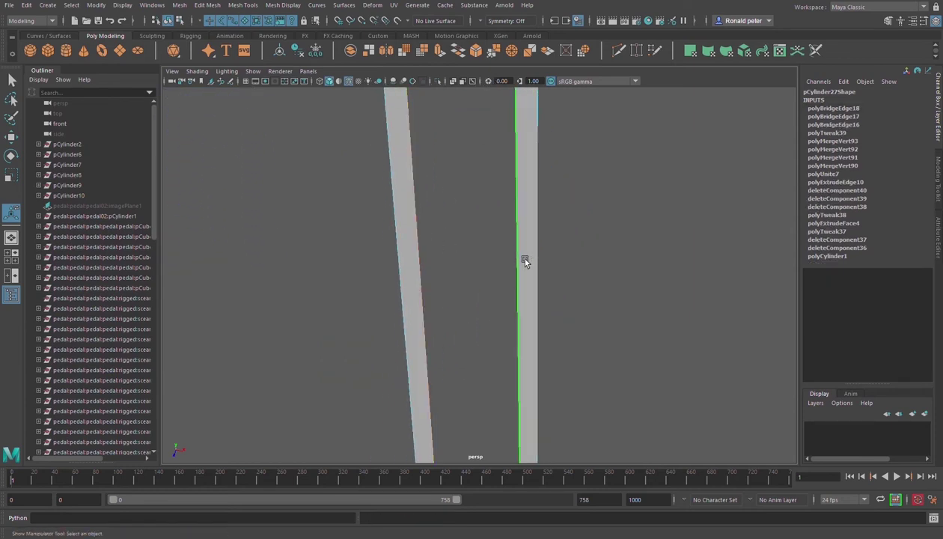
{"action": "key", "text": "g"}
{"action": "scroll", "coordinate": [520, 257], "scroll_direction": "down", "scroll_amount": 4}
{"action": "middle_click_drag", "start_coordinate": [488, 309], "coordinate": [478, 216], "text": "alt"}
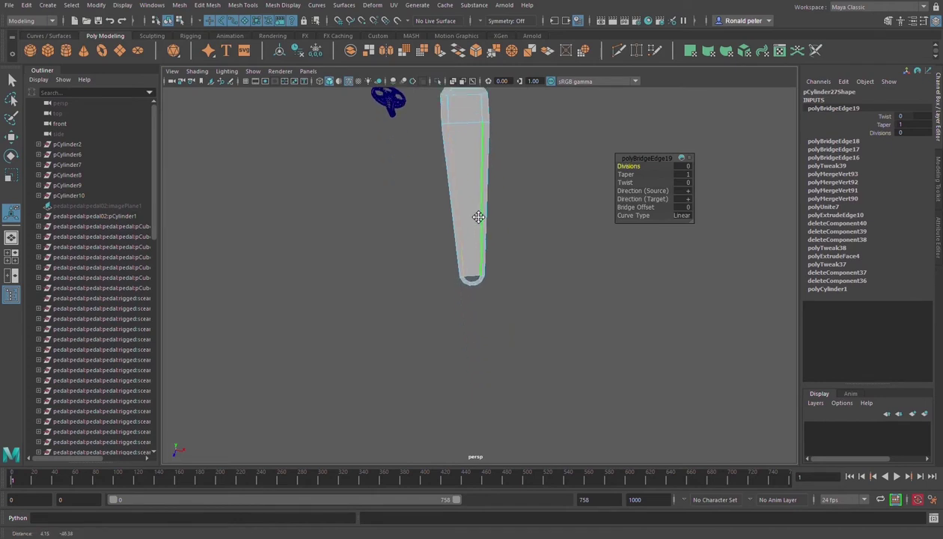
Step: Bridge the two pairs of opposite inner edges inside the narrow rounded end to close its opening
{"action": "right_click_drag", "start_coordinate": [478, 216], "coordinate": [861, 464], "text": "alt"}
{"action": "middle_click_drag", "start_coordinate": [562, 269], "coordinate": [827, 309], "text": "alt"}
{"action": "left_click", "coordinate": [484, 307]}
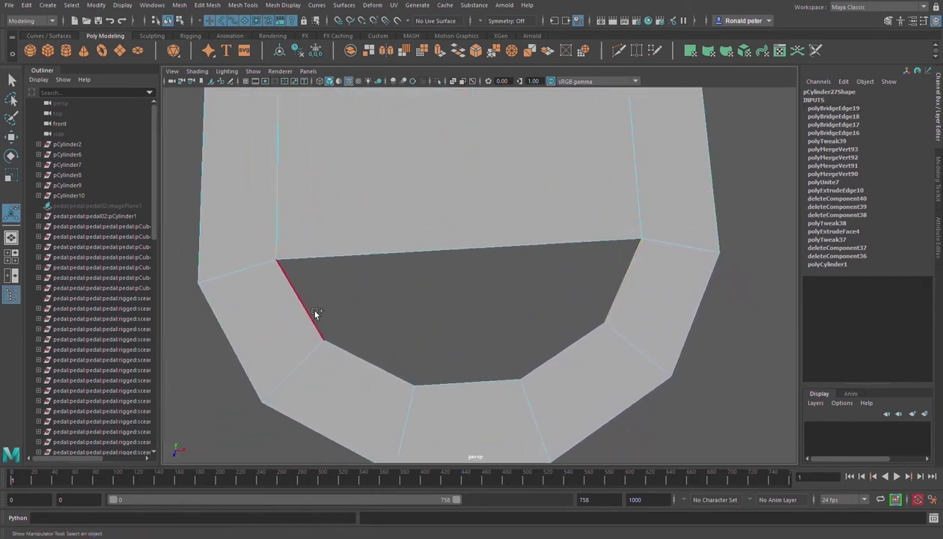
{"action": "left_click", "coordinate": [314, 314]}
{"action": "key", "text": "g"}
{"action": "left_click", "coordinate": [378, 372]}
{"action": "key", "text": "g"}
Step: Select the shape's entire outer border edge loop and extrude it vertically in two stages to give the arm thickness
{"action": "left_click_drag", "start_coordinate": [552, 373], "coordinate": [375, 195], "text": "alt"}
{"action": "right_click_drag", "start_coordinate": [375, 195], "coordinate": [643, 313], "text": "alt"}
{"action": "middle_click_drag", "start_coordinate": [493, 207], "coordinate": [563, 454], "text": "alt"}
{"action": "left_click", "coordinate": [457, 314]}
{"action": "left_click_drag", "start_coordinate": [523, 320], "coordinate": [443, 309], "text": "alt"}
{"action": "key", "text": "w"}
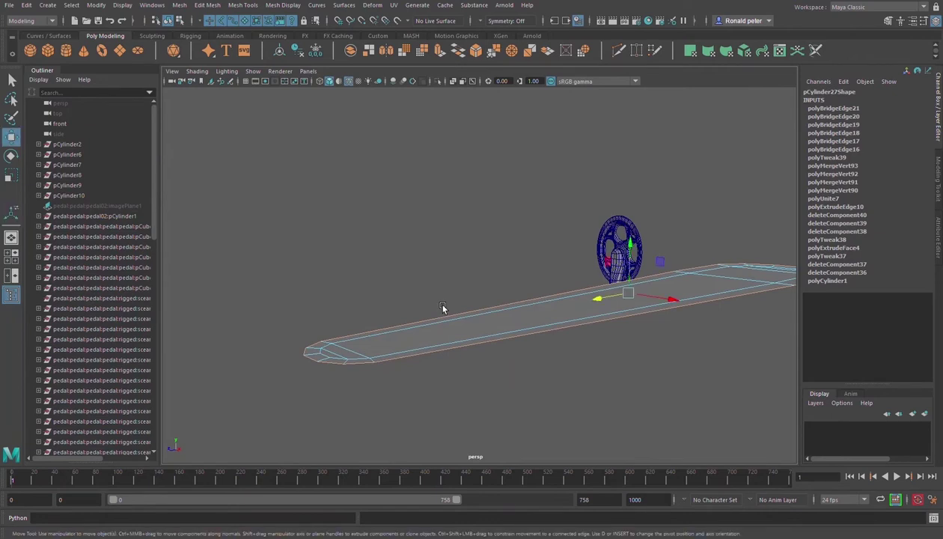
{"action": "left_click_drag", "start_coordinate": [599, 350], "coordinate": [563, 308], "text": "alt"}
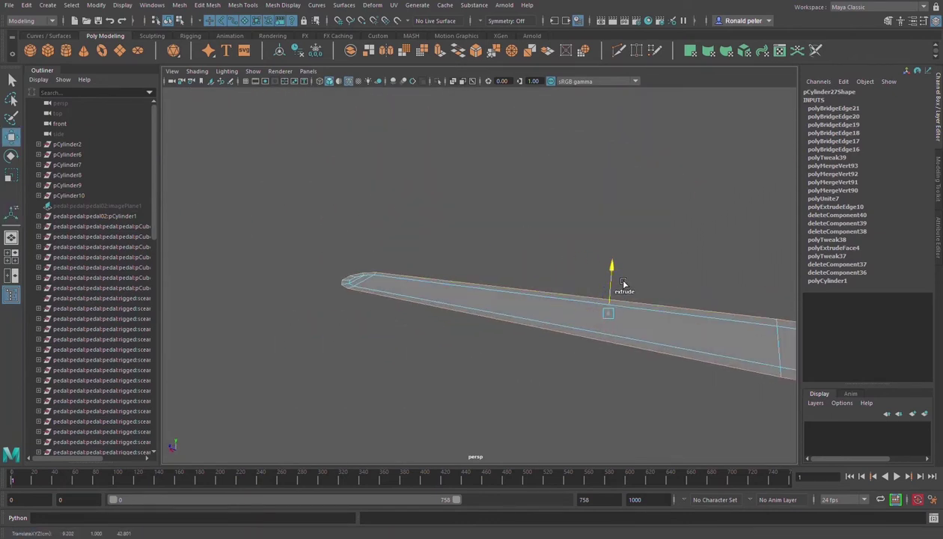
{"action": "left_click_drag", "start_coordinate": [625, 286], "coordinate": [625, 260], "text": "shift"}
{"action": "left_click_drag", "start_coordinate": [487, 270], "coordinate": [485, 250]}
Step: Return to the whole arm object and delete its construction history
{"action": "left_click", "coordinate": [524, 325]}
{"action": "scroll", "coordinate": [540, 294], "scroll_direction": "down", "scroll_amount": 3}
{"action": "left_click_drag", "start_coordinate": [554, 305], "coordinate": [525, 290], "text": "alt"}
{"action": "left_click_drag", "start_coordinate": [591, 249], "coordinate": [560, 281], "text": "alt"}
{"action": "left_click", "coordinate": [298, 57]}
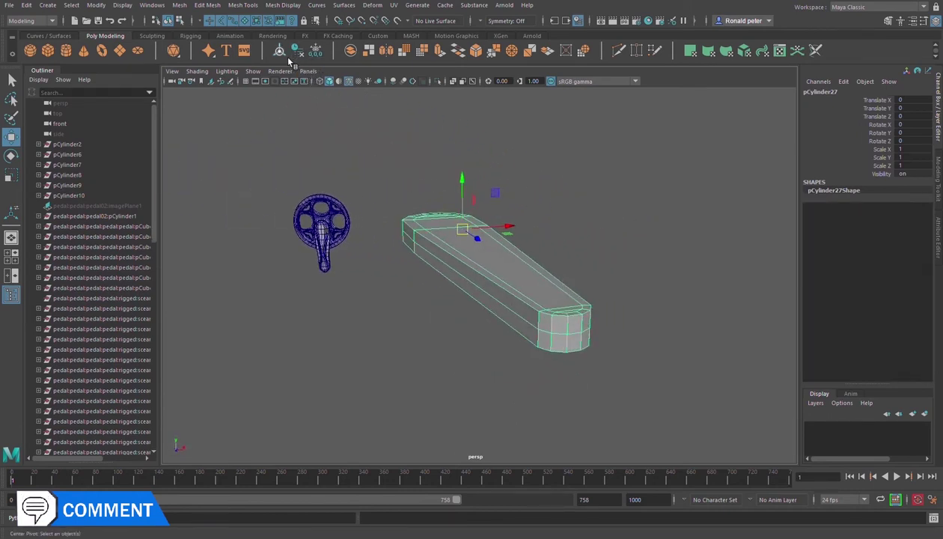
Step: Try to rotate the arm upright to 90 degrees in X, and undo the rotation
{"action": "left_click_drag", "start_coordinate": [464, 232], "coordinate": [550, 290], "text": "alt"}
{"action": "key", "text": "e"}
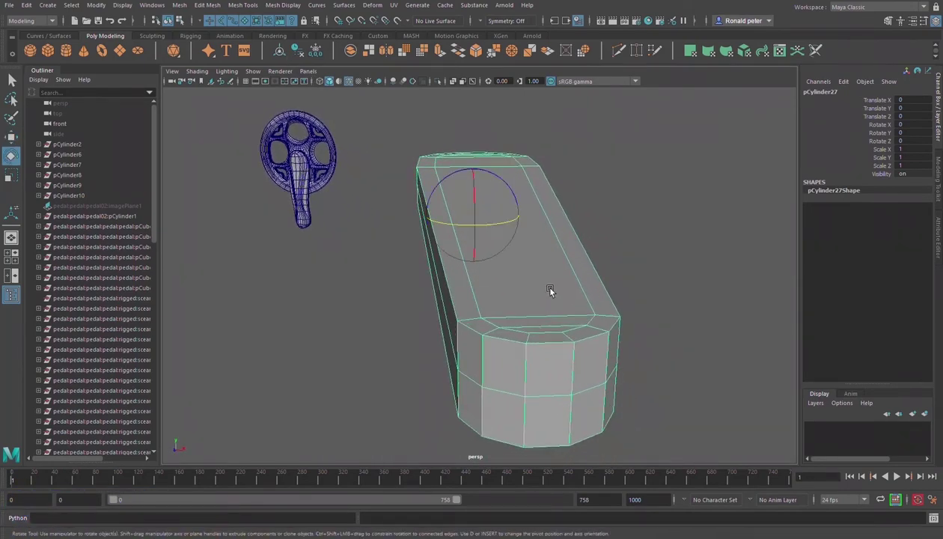
{"action": "left_click_drag", "start_coordinate": [518, 235], "coordinate": [584, 240], "text": "alt"}
{"action": "left_click_drag", "start_coordinate": [503, 201], "coordinate": [611, 289]}
{"action": "key", "text": "ctrl+z"}
{"action": "left_click_drag", "start_coordinate": [567, 260], "coordinate": [485, 265], "text": "alt"}
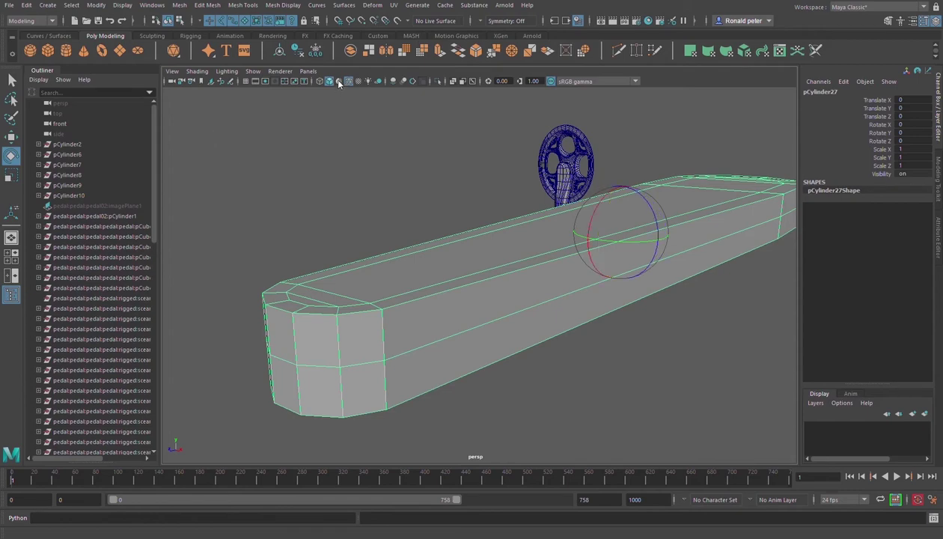
{"action": "left_click_drag", "start_coordinate": [476, 193], "coordinate": [539, 229], "text": "alt"}
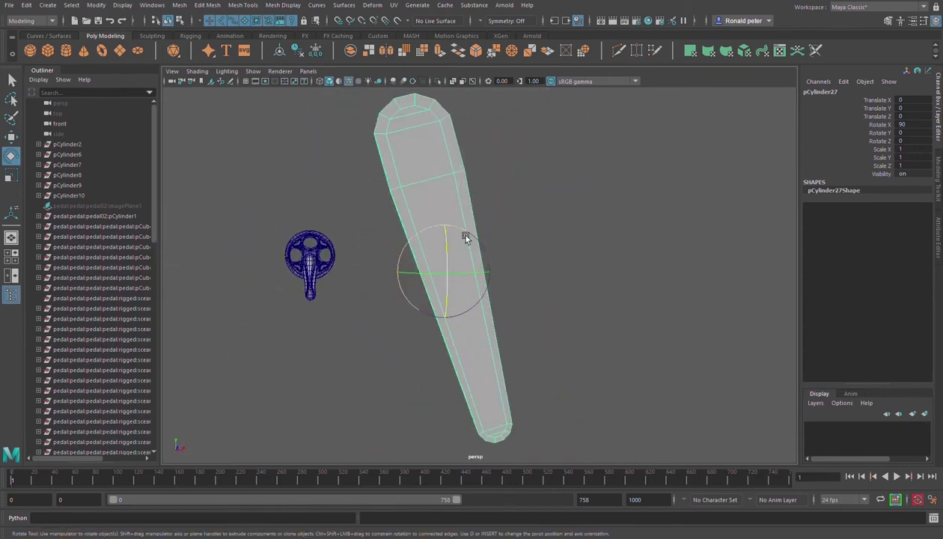
{"action": "key", "text": "ctrl+z"}
Step: Rotate the arm's pivot about 18.78 degrees around Y to line it up with the arm's length
{"action": "left_click_drag", "start_coordinate": [614, 280], "coordinate": [583, 319], "text": "alt"}
{"action": "scroll", "coordinate": [481, 196], "scroll_direction": "up", "scroll_amount": 5}
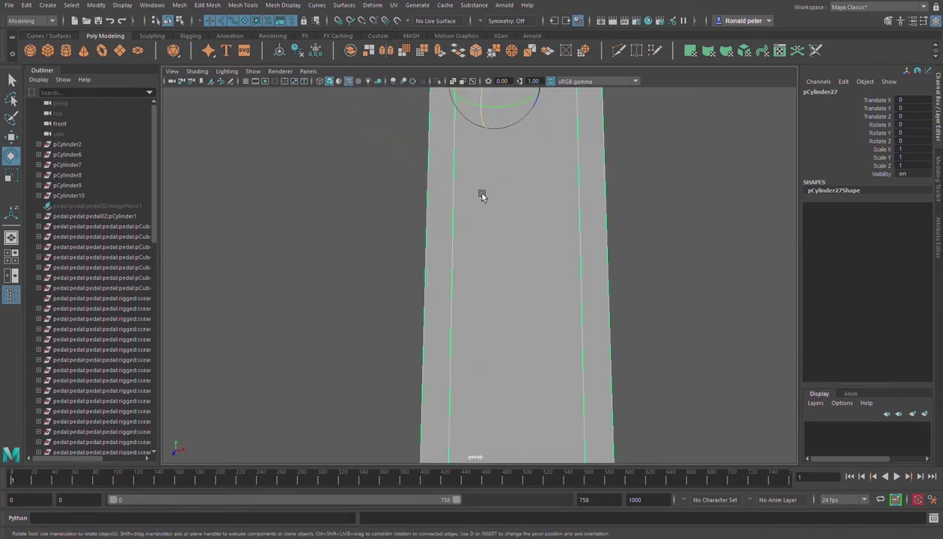
{"action": "middle_click_drag", "start_coordinate": [482, 194], "coordinate": [508, 453], "text": "alt"}
{"action": "left_click_drag", "start_coordinate": [508, 453], "coordinate": [439, 298], "text": "alt"}
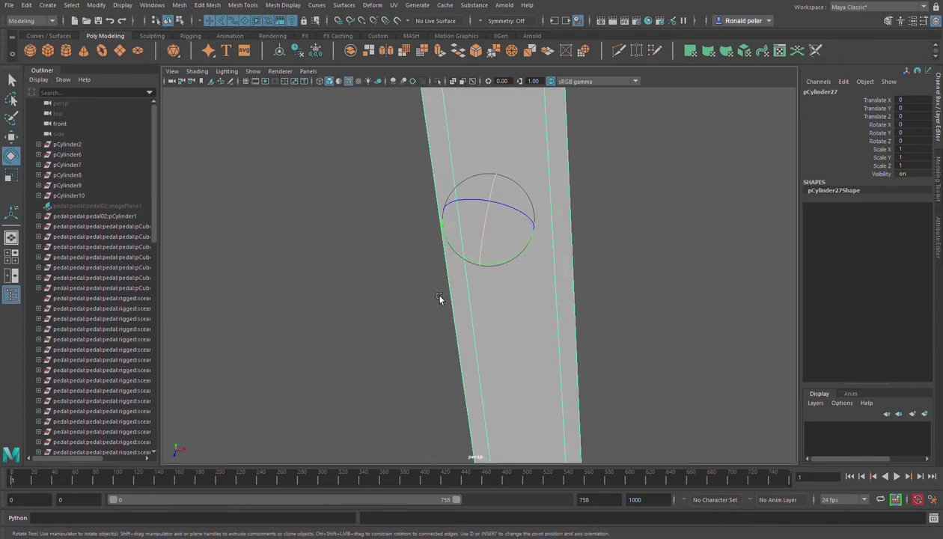
{"action": "key", "text": "d"}
{"action": "left_click_drag", "start_coordinate": [506, 241], "coordinate": [514, 242]}
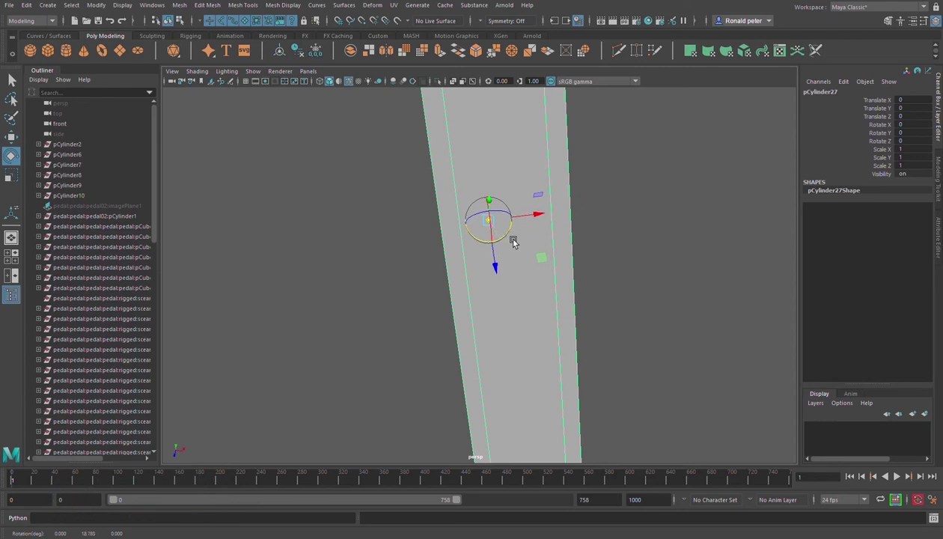
{"action": "key", "text": "d"}
Step: Try to rotate the arm upright about the reoriented pivot, to about 69.844, 13.058, -18.619 degrees, and undo it
{"action": "left_click_drag", "start_coordinate": [511, 240], "coordinate": [497, 200], "text": "alt"}
{"action": "scroll", "coordinate": [506, 324], "scroll_direction": "down", "scroll_amount": 3}
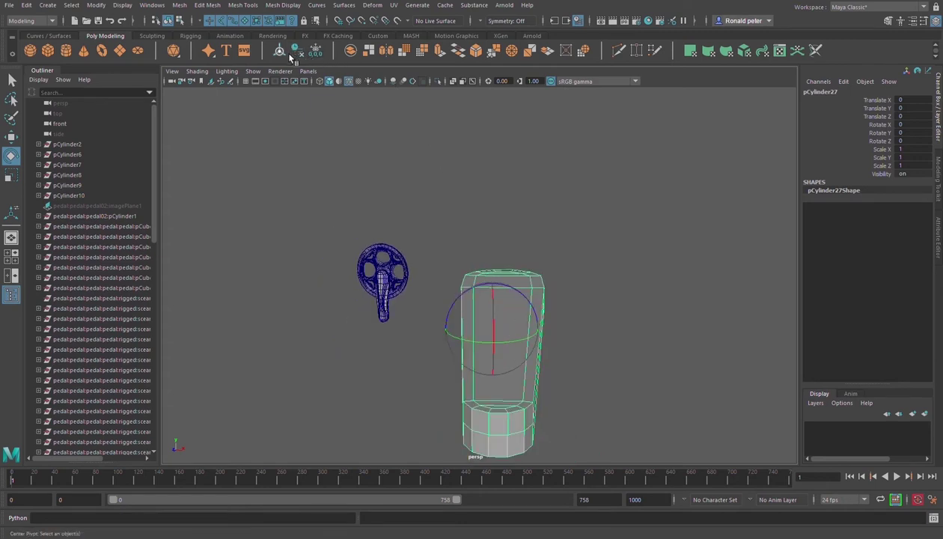
{"action": "left_click_drag", "start_coordinate": [483, 254], "coordinate": [480, 217], "text": "alt"}
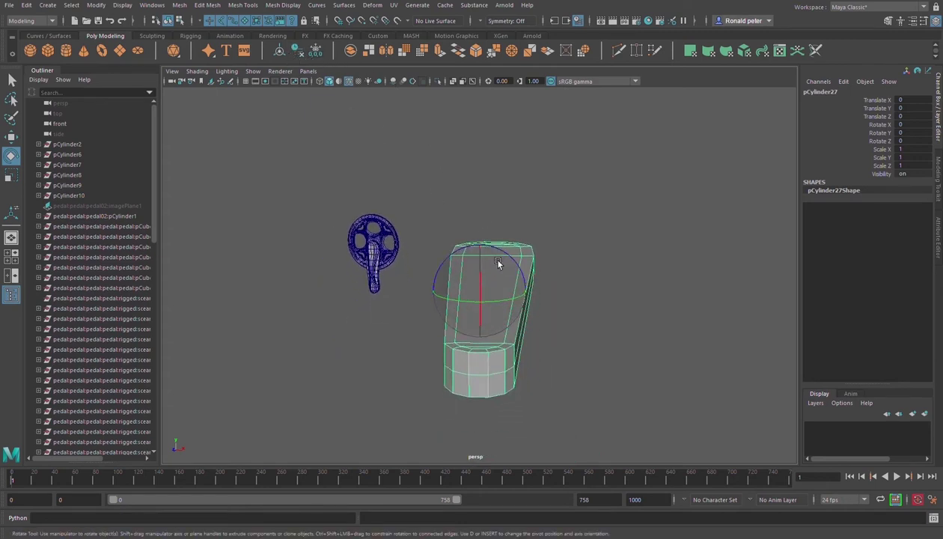
{"action": "left_click_drag", "start_coordinate": [490, 267], "coordinate": [499, 322]}
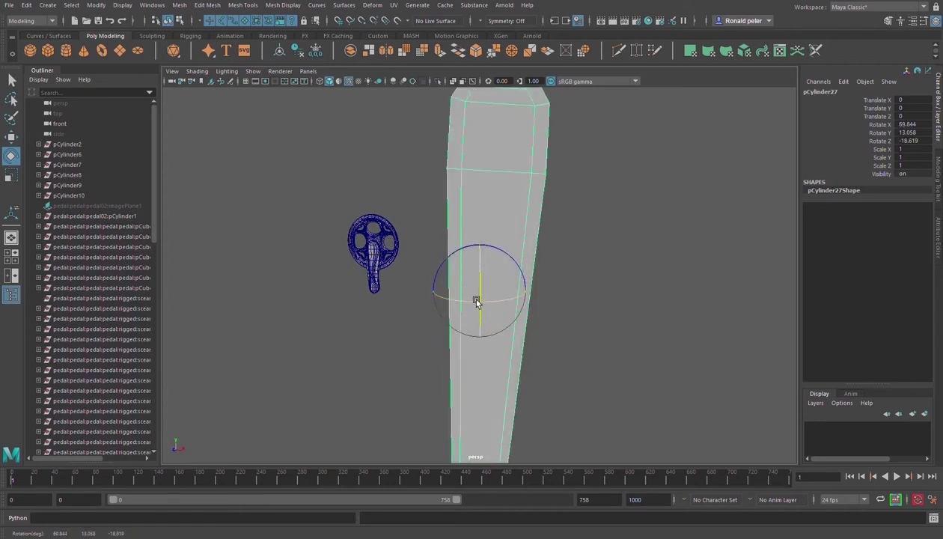
{"action": "key", "text": "ctrl+z"}
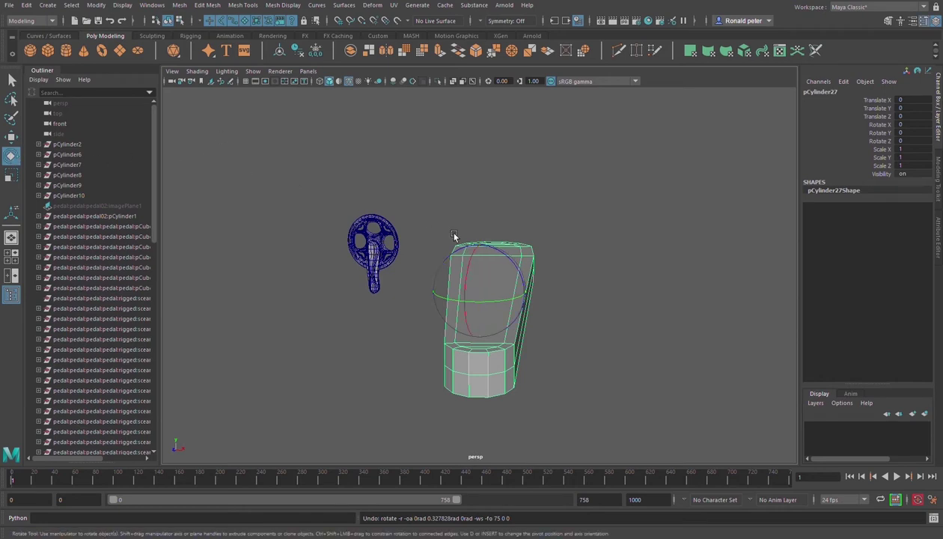
{"action": "left_click_drag", "start_coordinate": [459, 242], "coordinate": [511, 265], "text": "alt"}
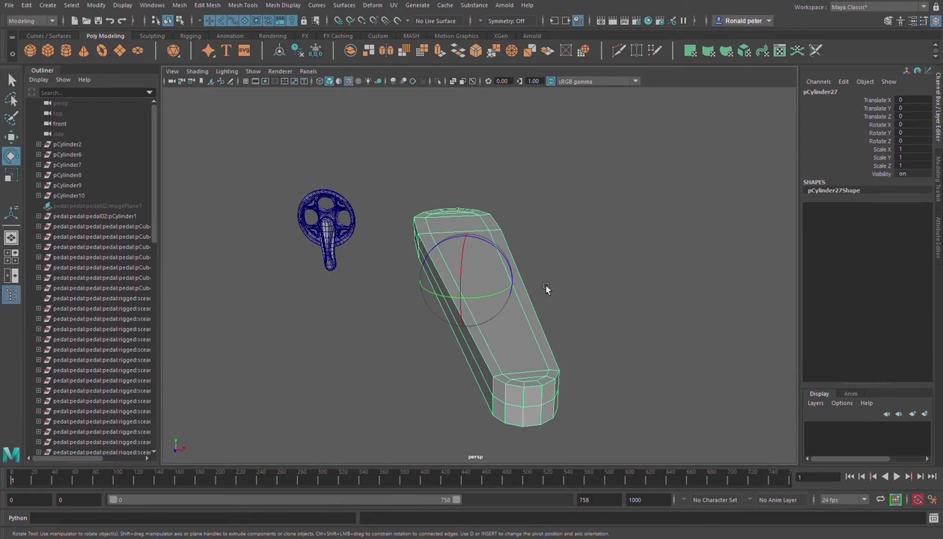
Step: Reorient the crank arm's pivot about 18.6 degrees around Y to line it up with the arm's length
{"action": "left_click_drag", "start_coordinate": [565, 296], "coordinate": [551, 321], "text": "alt"}
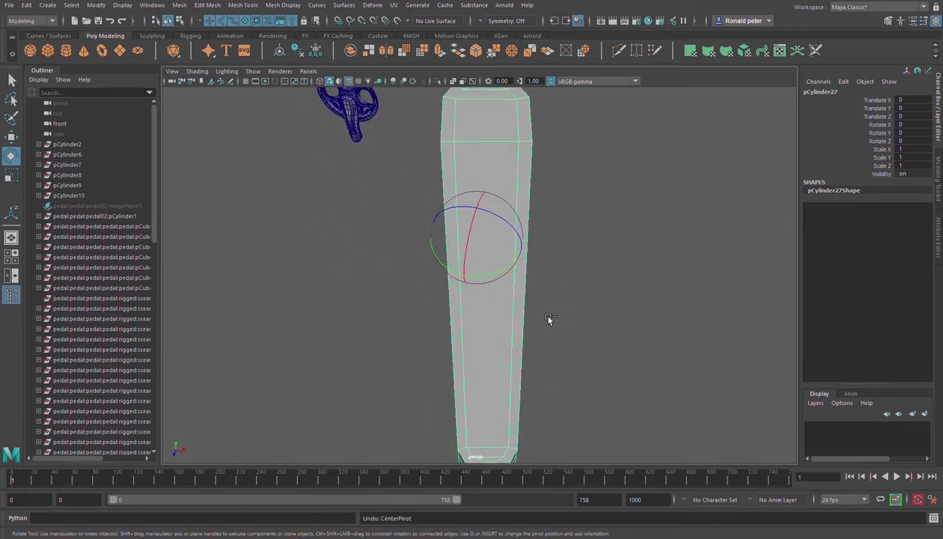
{"action": "key", "text": "d"}
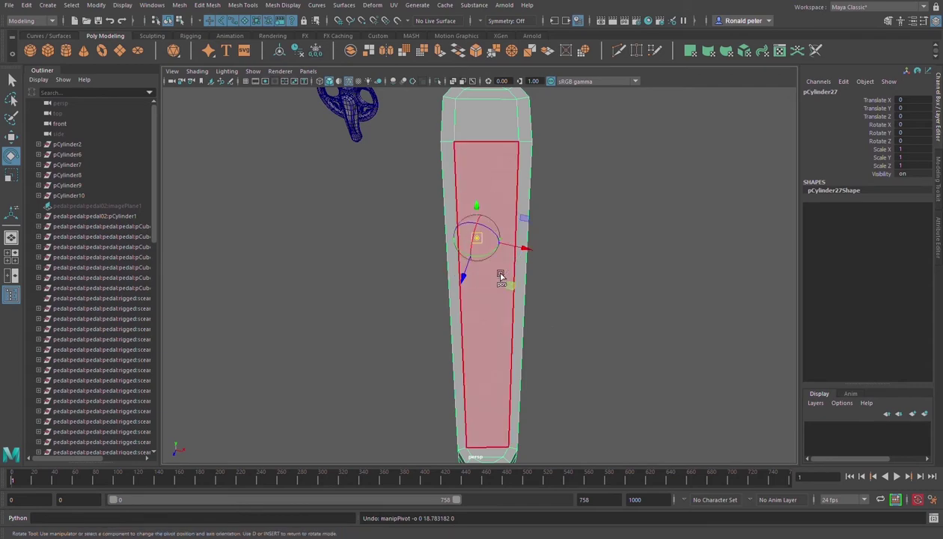
{"action": "scroll", "coordinate": [486, 262], "scroll_direction": "up", "scroll_amount": 4}
{"action": "left_click_drag", "start_coordinate": [487, 262], "coordinate": [569, 290], "text": "alt"}
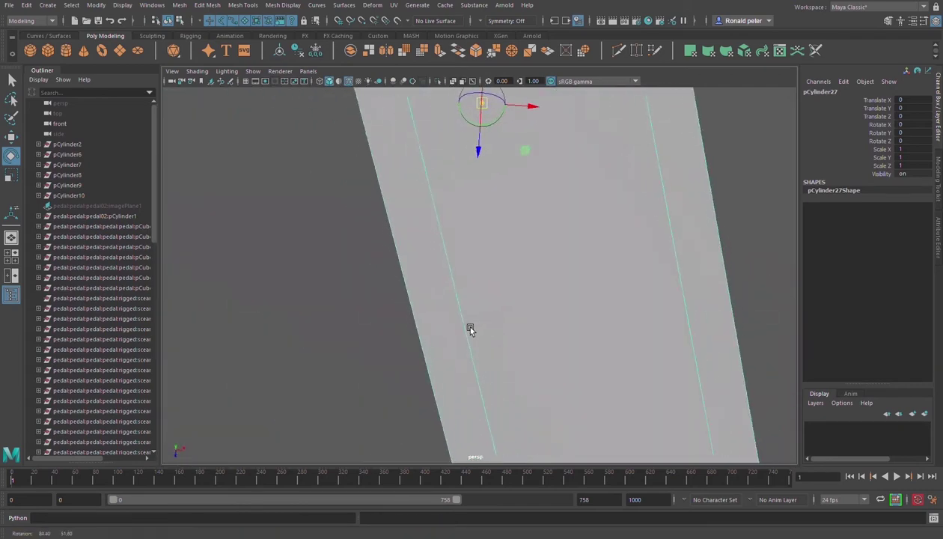
{"action": "left_click_drag", "start_coordinate": [468, 329], "coordinate": [445, 357], "text": "alt"}
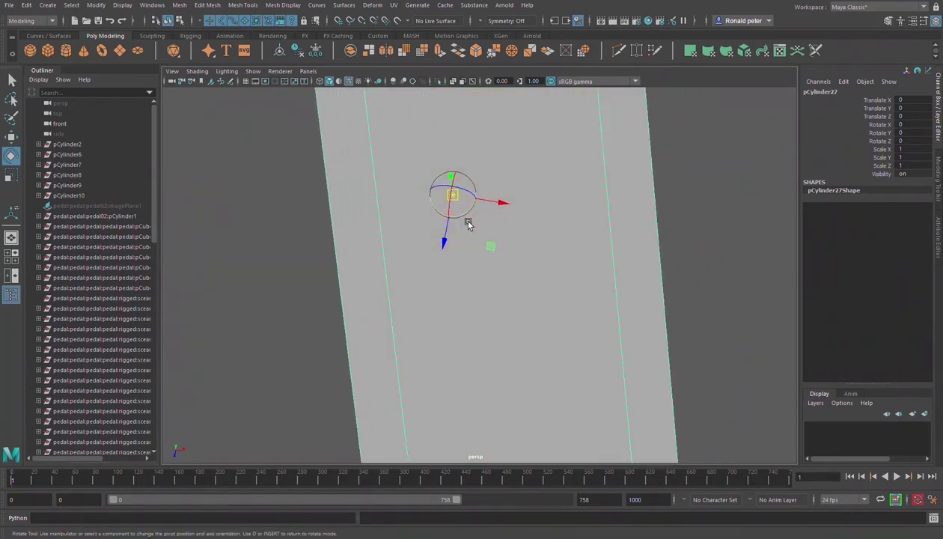
{"action": "left_click_drag", "start_coordinate": [468, 225], "coordinate": [475, 223]}
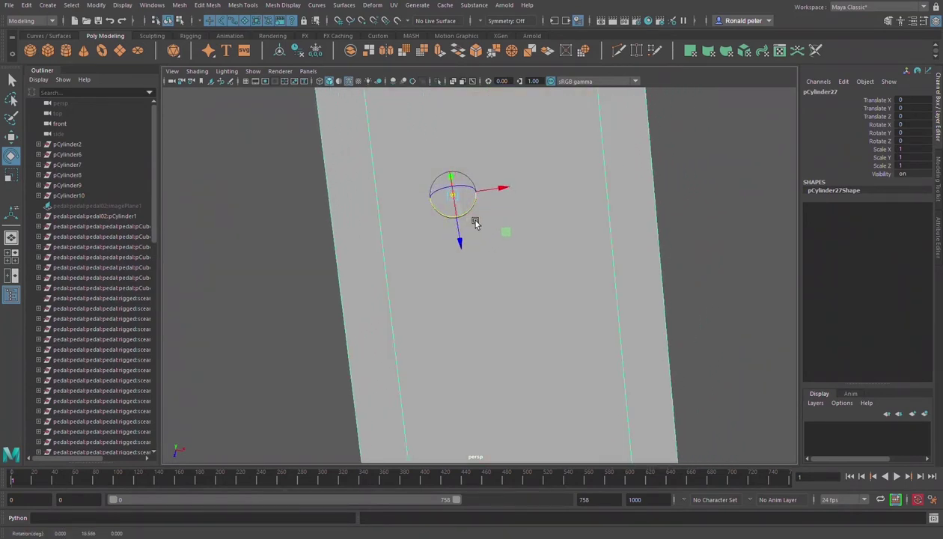
{"action": "key", "text": "d"}
Step: Rotate the arm upright about its reoriented pivot, to about 83.896, 17.568, -19.51 degrees
{"action": "scroll", "coordinate": [476, 222], "scroll_direction": "down", "scroll_amount": 3}
{"action": "left_click_drag", "start_coordinate": [506, 277], "coordinate": [583, 255], "text": "alt"}
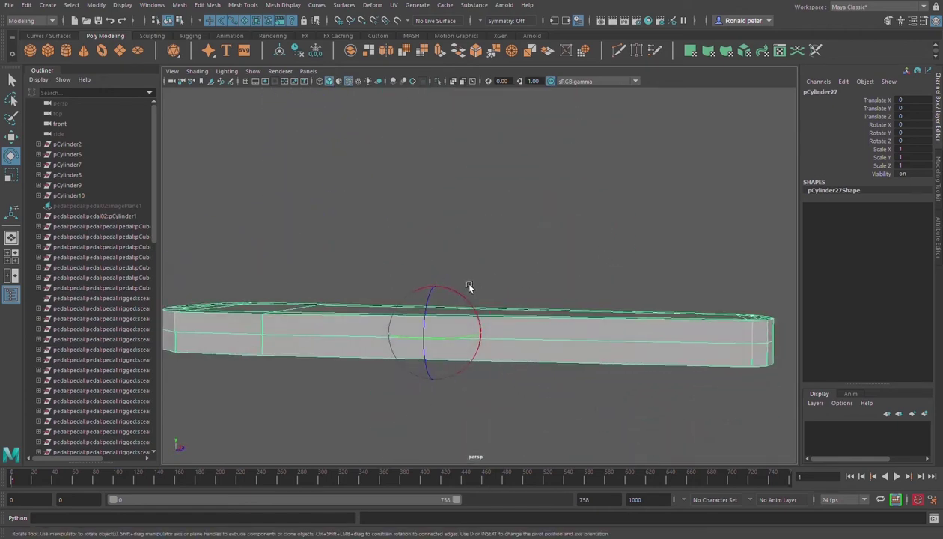
{"action": "key", "text": "b"}
{"action": "left_click_drag", "start_coordinate": [465, 299], "coordinate": [428, 333]}
{"action": "scroll", "coordinate": [525, 331], "scroll_direction": "down", "scroll_amount": 5}
{"action": "right_click_drag", "start_coordinate": [428, 335], "coordinate": [530, 369], "text": "alt"}
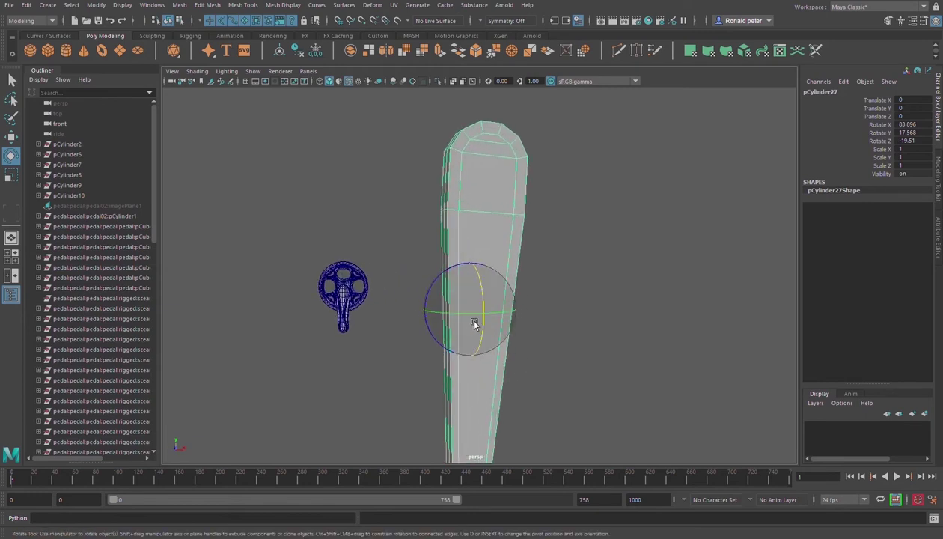
Step: Examine the shape and mesh flow of the existing crank arm on the finished crankset
{"action": "left_click", "coordinate": [351, 311]}
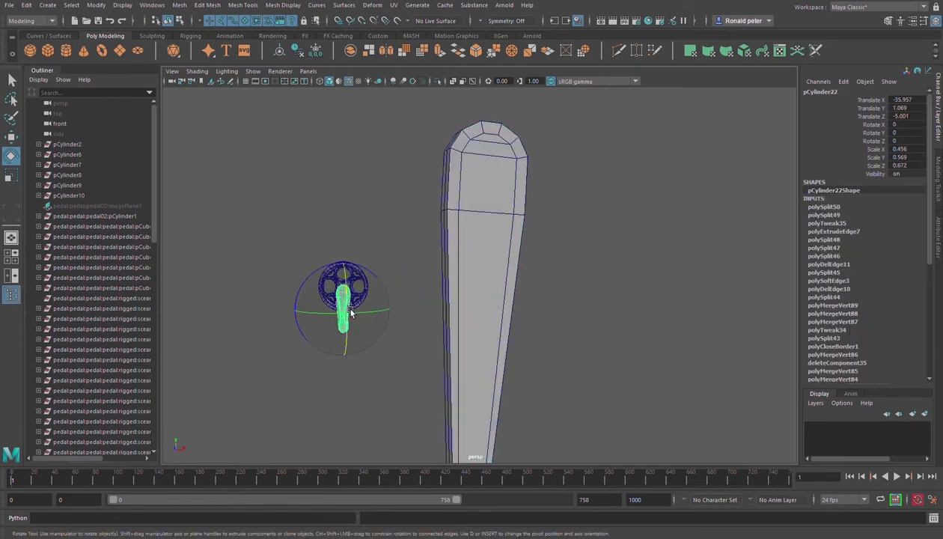
{"action": "key", "text": "f"}
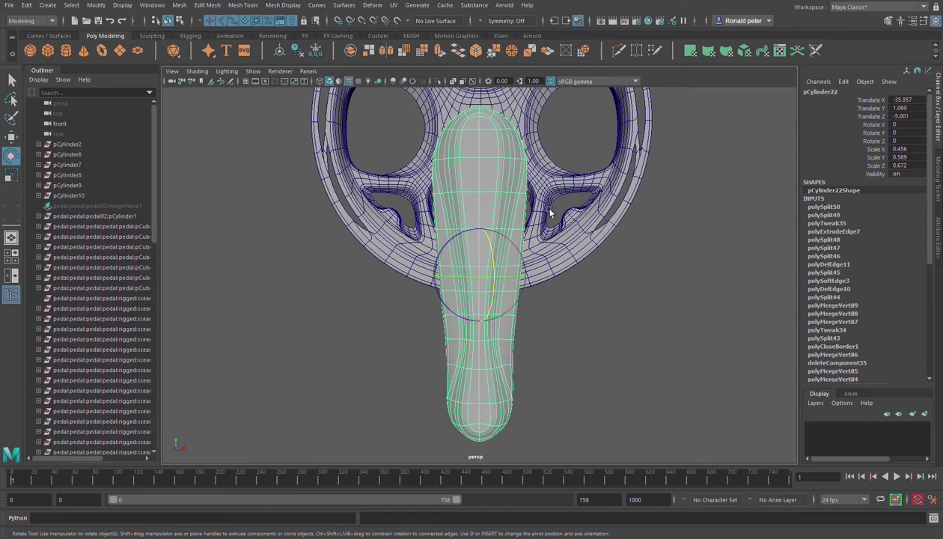
{"action": "scroll", "coordinate": [534, 267], "scroll_direction": "up", "scroll_amount": 5}
{"action": "left_click_drag", "start_coordinate": [535, 267], "coordinate": [608, 269], "text": "alt"}
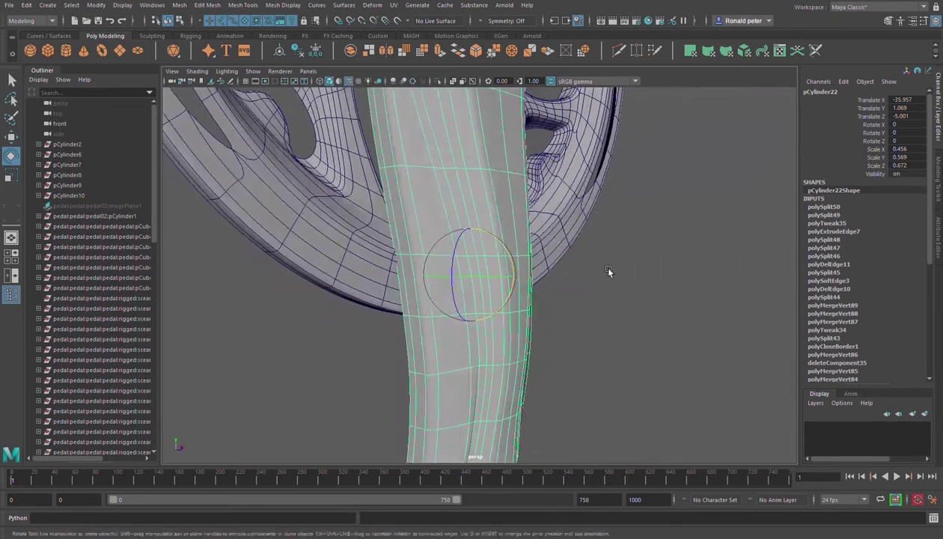
{"action": "left_click", "coordinate": [625, 332]}
{"action": "left_click_drag", "start_coordinate": [625, 332], "coordinate": [482, 324], "text": "alt"}
{"action": "right_click_drag", "start_coordinate": [483, 324], "coordinate": [576, 319], "text": "alt"}
{"action": "mouse_move", "coordinate": [575, 319]}
{"action": "left_mouse_down", "text": "alt"}
{"action": "mouse_move", "coordinate": [609, 324]}
{"action": "mouse_move", "coordinate": [500, 326]}
{"action": "mouse_move", "coordinate": [581, 315]}
{"action": "left_mouse_up", "text": "alt"}
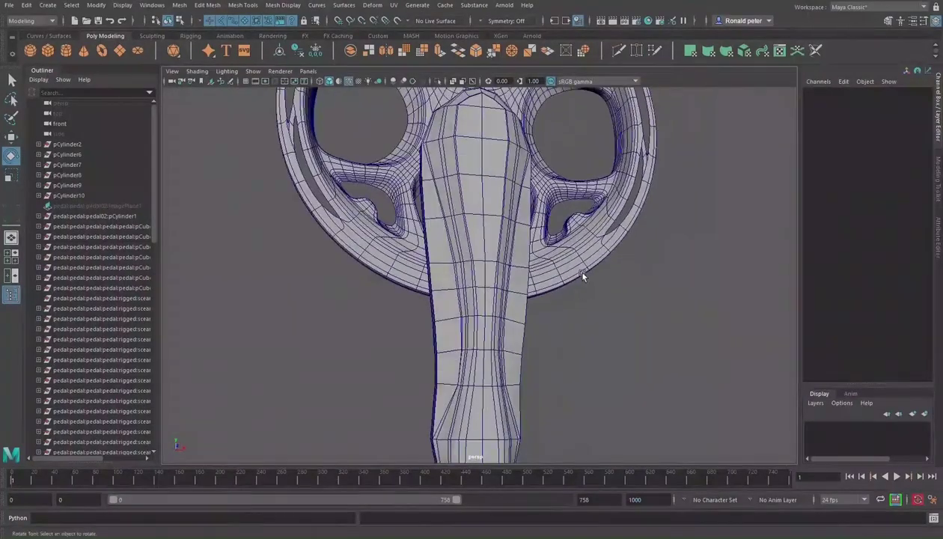
Step: Delete the chainring behind the existing crank arm, keeping that arm as a reference
{"action": "left_click", "coordinate": [584, 276]}
{"action": "key", "text": "Delete"}
{"action": "left_click", "coordinate": [490, 211]}
{"action": "scroll", "coordinate": [512, 227], "scroll_direction": "down", "scroll_amount": 3}
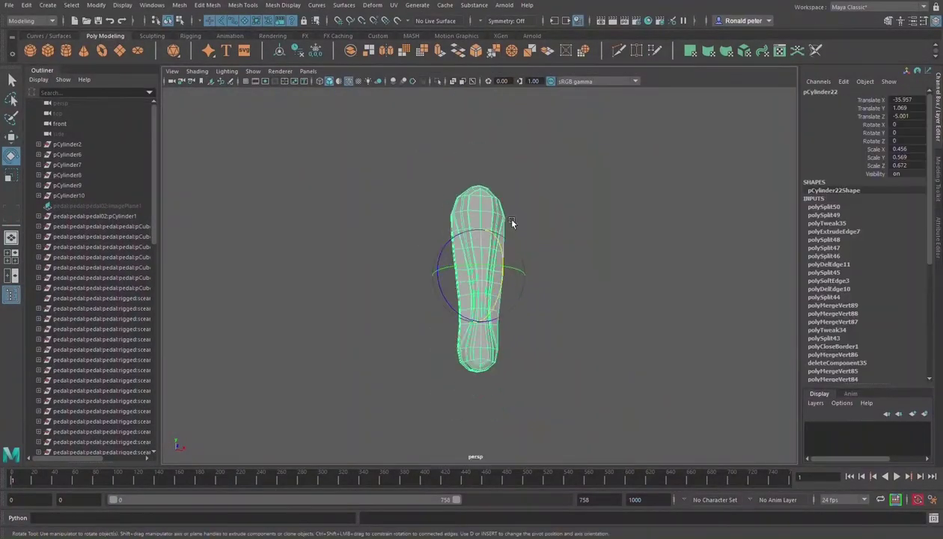
{"action": "left_click_drag", "start_coordinate": [512, 227], "coordinate": [514, 249], "text": "alt"}
Step: Scale the new arm down uniformly to about 0.504
{"action": "scroll", "coordinate": [514, 249], "scroll_direction": "down", "scroll_amount": 5}
{"action": "left_click", "coordinate": [631, 262]}
{"action": "key", "text": "r"}
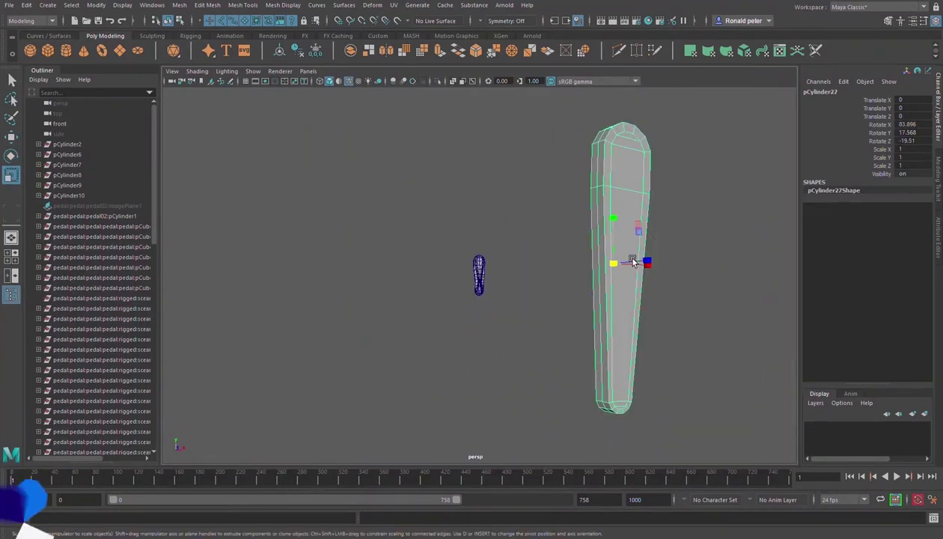
{"action": "left_click_drag", "start_coordinate": [633, 261], "coordinate": [591, 375]}
Step: Move the new arm beside the reference arm, to about -39.224 in X and -35.341 in Z
{"action": "key", "text": "w"}
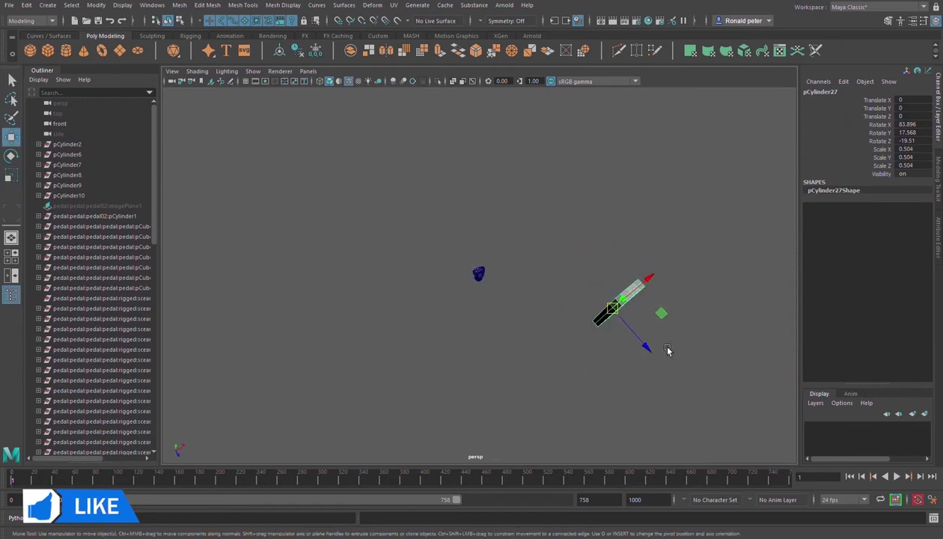
{"action": "left_click_drag", "start_coordinate": [649, 346], "coordinate": [553, 299]}
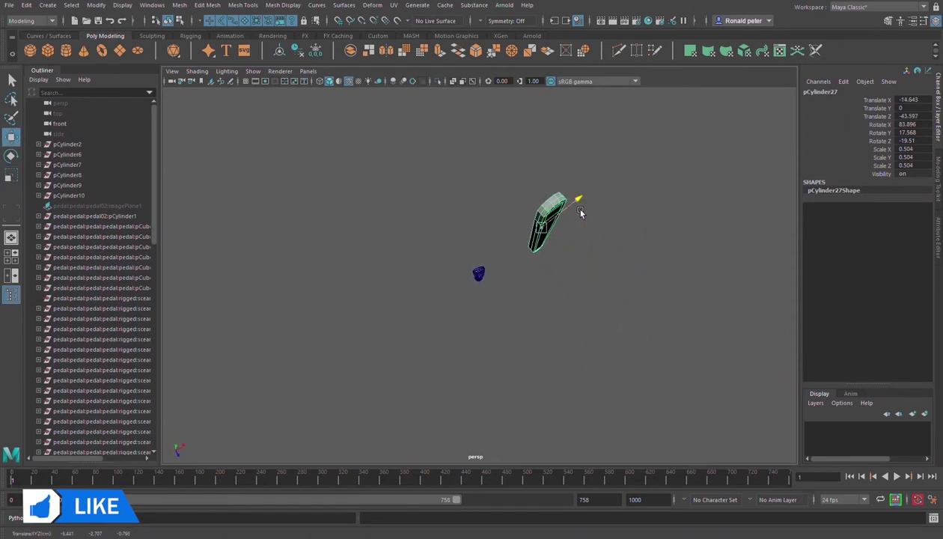
{"action": "left_click_drag", "start_coordinate": [580, 212], "coordinate": [495, 174]}
{"action": "scroll", "coordinate": [497, 174], "scroll_direction": "up", "scroll_amount": 3}
{"action": "scroll", "coordinate": [520, 314], "scroll_direction": "up", "scroll_amount": 2}
{"action": "scroll", "coordinate": [518, 316], "scroll_direction": "down", "scroll_amount": 2}
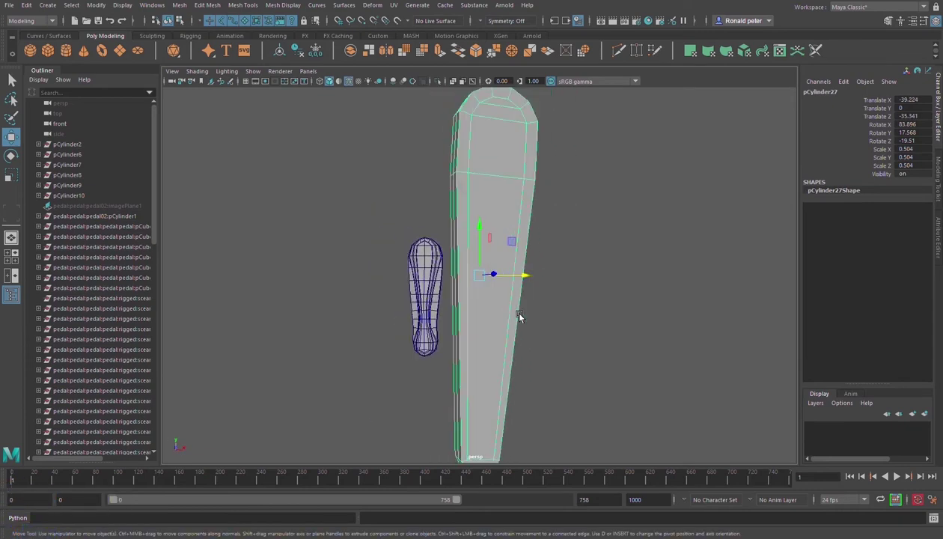
Step: Shorten the new arm along its length and rotate it slightly to about 84.373, 17.722, -17.935 degrees
{"action": "key", "text": "r"}
{"action": "left_click_drag", "start_coordinate": [486, 243], "coordinate": [465, 239]}
{"action": "key", "text": "e"}
{"action": "key", "text": "r"}
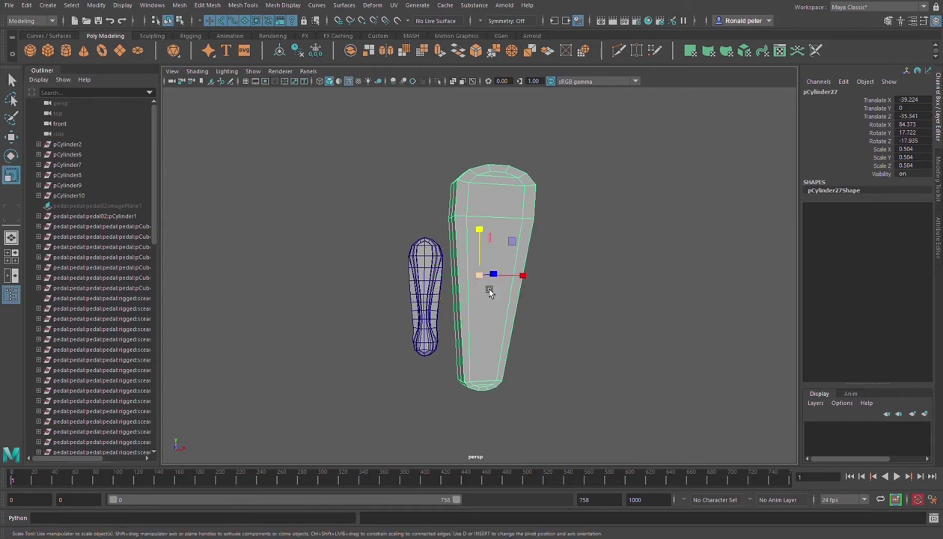
Step: Adjust the new arm's proportions across its width and thickness, using the reference arm as a guide
{"action": "left_click_drag", "start_coordinate": [522, 277], "coordinate": [452, 269]}
{"action": "right_click_drag", "start_coordinate": [509, 306], "coordinate": [603, 342], "text": "alt"}
{"action": "left_click_drag", "start_coordinate": [604, 344], "coordinate": [591, 314], "text": "alt"}
{"action": "right_click_drag", "start_coordinate": [591, 314], "coordinate": [606, 310], "text": "alt"}
{"action": "left_click_drag", "start_coordinate": [605, 310], "coordinate": [564, 270], "text": "alt"}
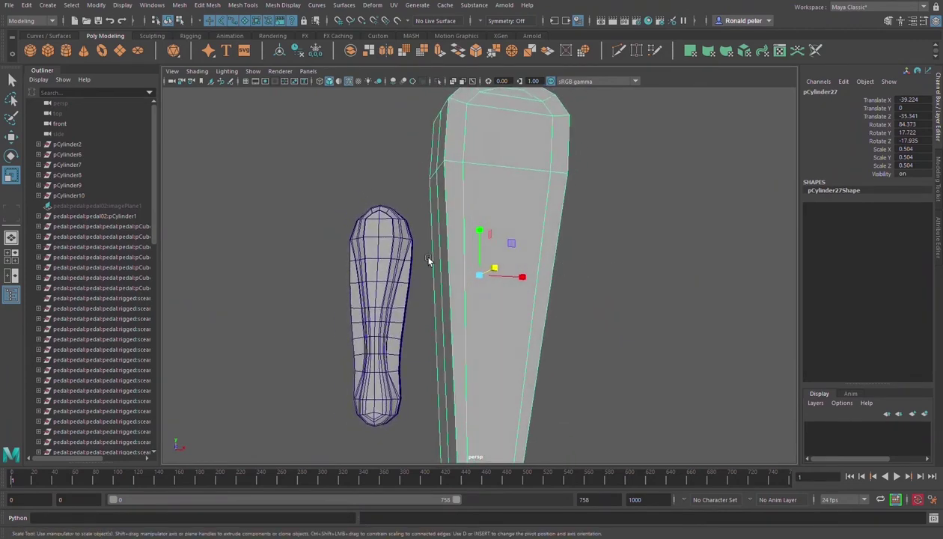
Step: Try to insert three edge loops across the new arm between its two ends, and undo them
{"action": "left_click_drag", "start_coordinate": [662, 376], "coordinate": [365, 202], "text": "alt"}
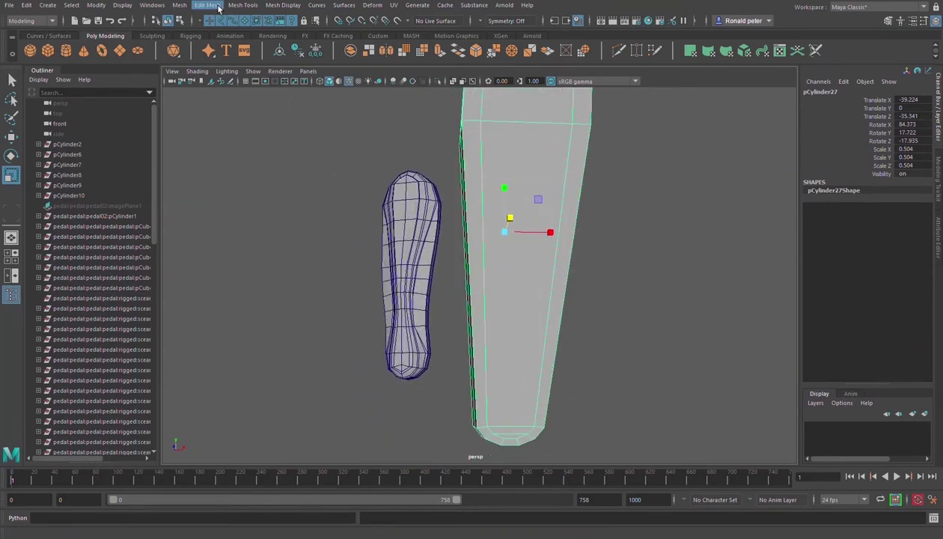
{"action": "left_click", "coordinate": [249, 100]}
{"action": "middle_click_drag", "start_coordinate": [446, 218], "coordinate": [462, 270], "text": "alt"}
{"action": "left_click_drag", "start_coordinate": [461, 269], "coordinate": [494, 283], "text": "alt"}
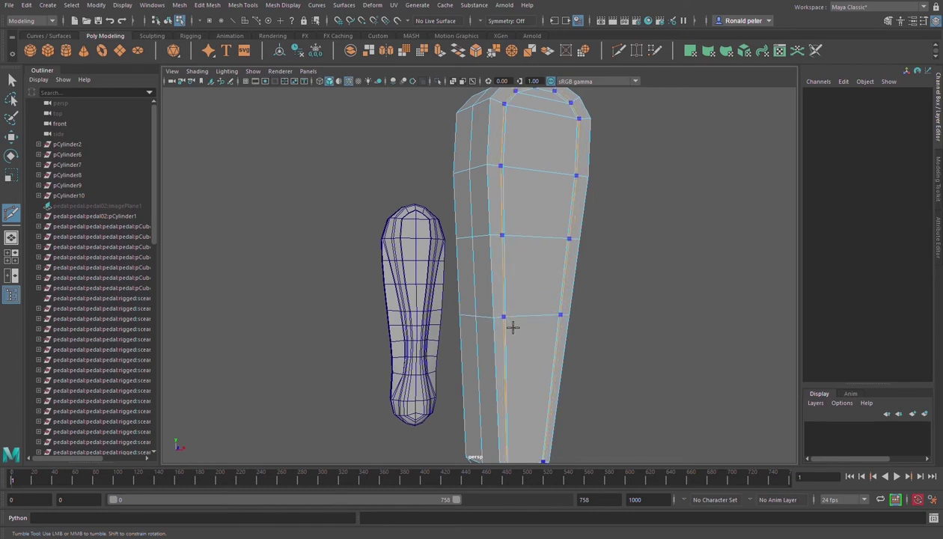
{"action": "left_click_drag", "start_coordinate": [517, 329], "coordinate": [499, 322], "text": "alt"}
{"action": "middle_click_drag", "start_coordinate": [499, 322], "coordinate": [500, 294], "text": "alt"}
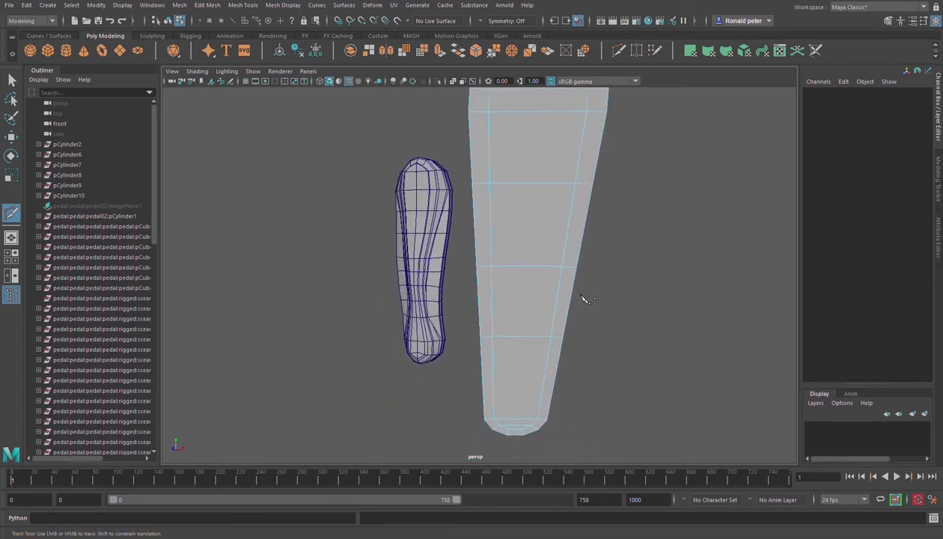
{"action": "key", "text": "ctrl+z"}
{"action": "key", "text": "ctrl+z"}
{"action": "key", "text": "w"}
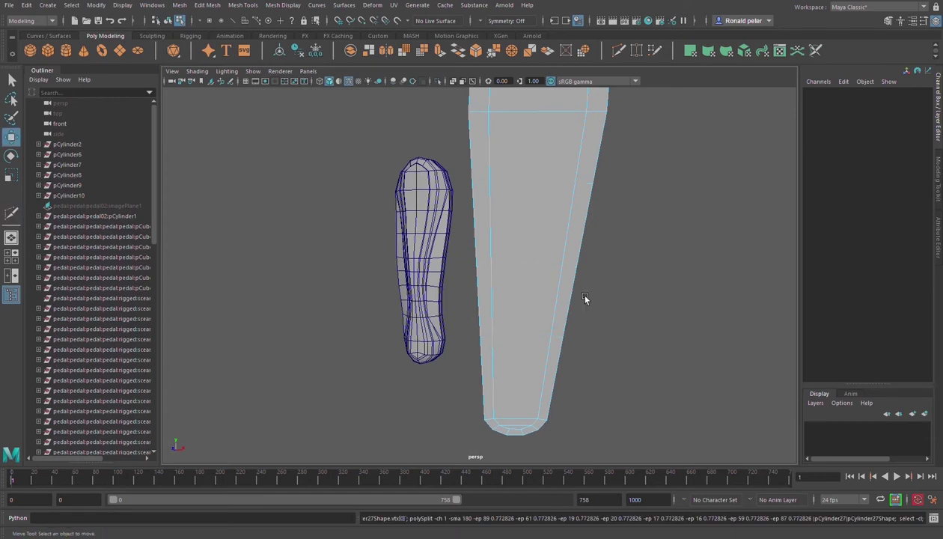
Step: Return to the whole new arm object and select it
{"action": "right_click_drag", "start_coordinate": [584, 298], "coordinate": [565, 280], "text": "alt"}
{"action": "left_click_drag", "start_coordinate": [566, 280], "coordinate": [527, 217], "text": "alt"}
{"action": "right_click_drag", "start_coordinate": [527, 216], "coordinate": [668, 278], "text": "alt"}
{"action": "middle_click_drag", "start_coordinate": [611, 248], "coordinate": [638, 367], "text": "alt"}
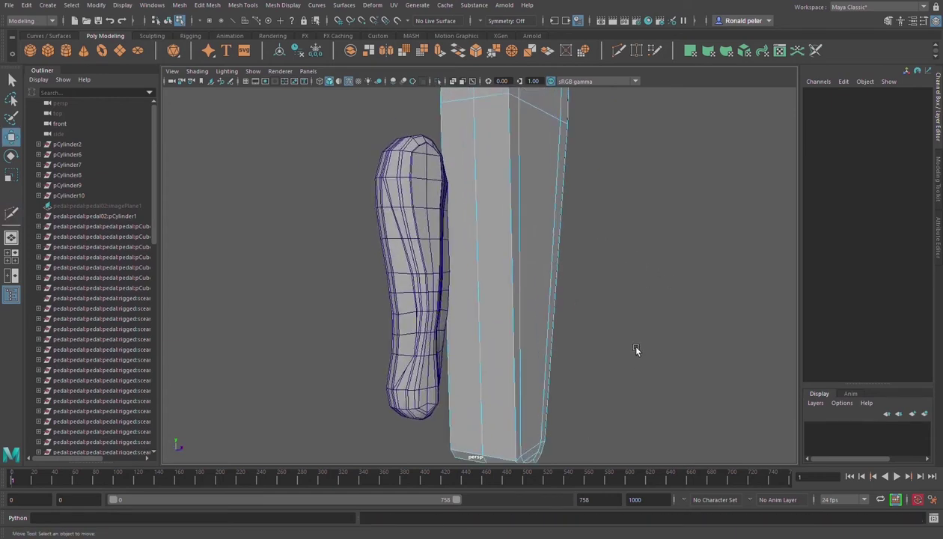
{"action": "left_click_drag", "start_coordinate": [439, 193], "coordinate": [497, 194], "text": "alt"}
{"action": "left_click", "coordinate": [557, 164]}
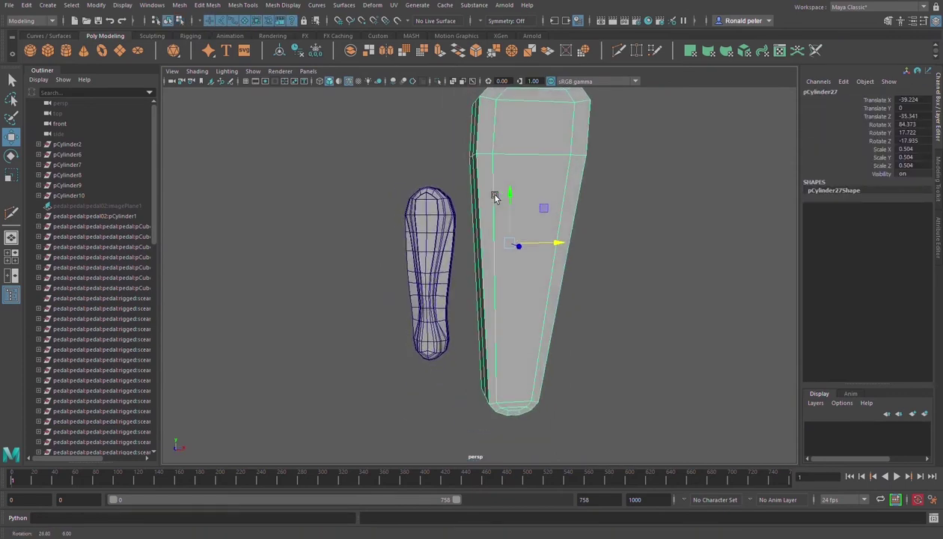
{"action": "left_click", "coordinate": [407, 58]}
{"action": "left_click_drag", "start_coordinate": [554, 218], "coordinate": [500, 184], "text": "alt"}
{"action": "key", "text": "ctrl+z"}
{"action": "right_click_drag", "start_coordinate": [500, 184], "coordinate": [578, 220], "text": "alt"}
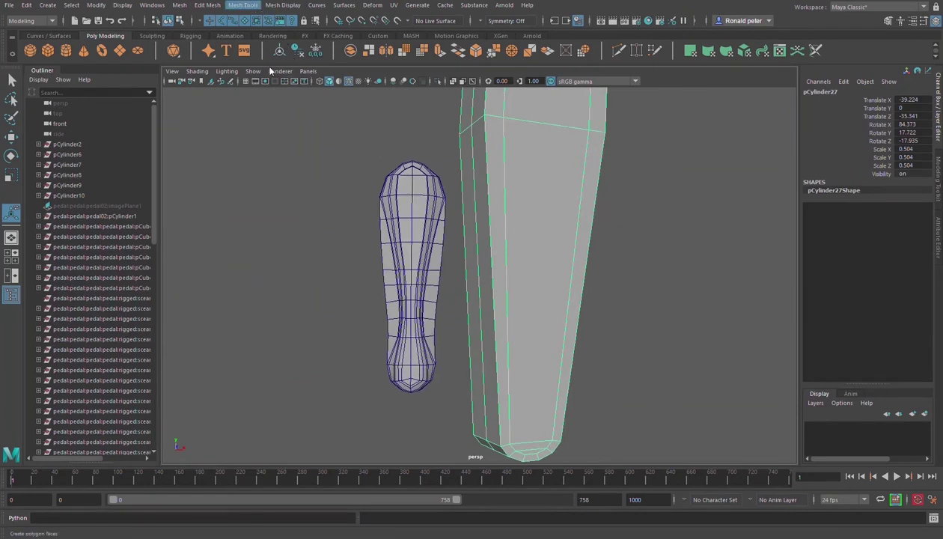
Step: Insert three edge loops across the new arm, spaced along the tapered section between its two ends
{"action": "left_click", "coordinate": [271, 97]}
{"action": "left_click_drag", "start_coordinate": [507, 202], "coordinate": [501, 201], "text": "alt"}
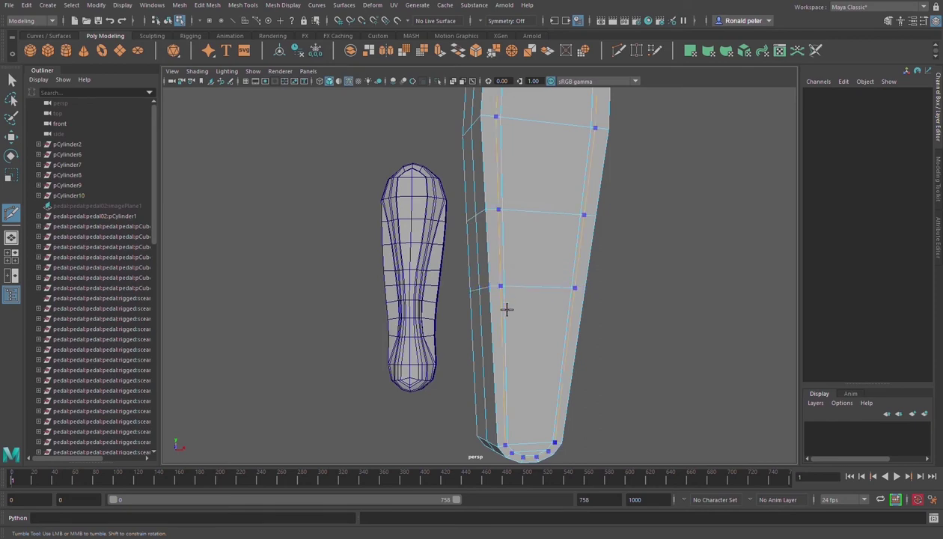
{"action": "left_click", "coordinate": [505, 373]}
{"action": "left_click_drag", "start_coordinate": [524, 241], "coordinate": [533, 218], "text": "alt"}
{"action": "key", "text": "w"}
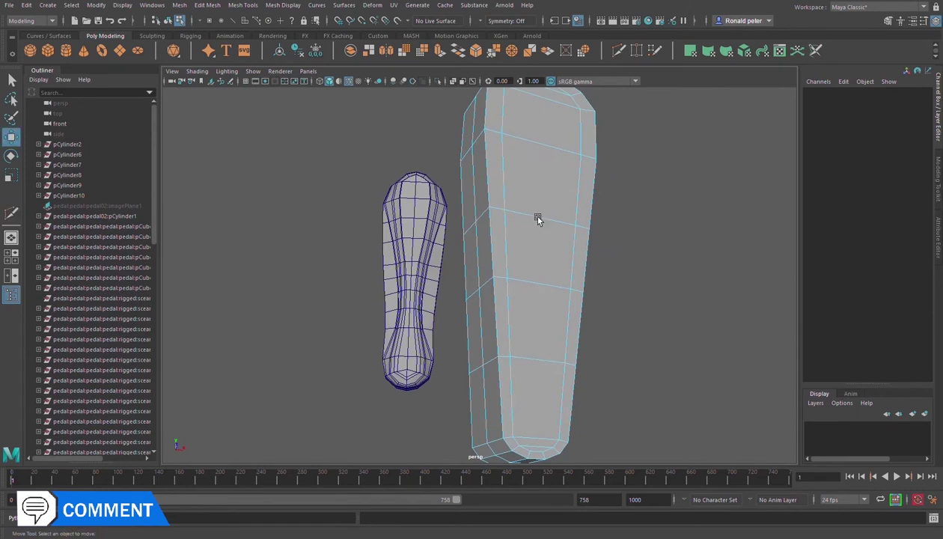
Step: Try to scale up the lengthwise edge loop around the new arm's side, and undo the scaling
{"action": "left_click", "coordinate": [469, 232]}
{"action": "left_click_drag", "start_coordinate": [504, 238], "coordinate": [593, 266], "text": "alt"}
{"action": "key", "text": "r"}
{"action": "scroll", "coordinate": [573, 253], "scroll_direction": "down", "scroll_amount": 6}
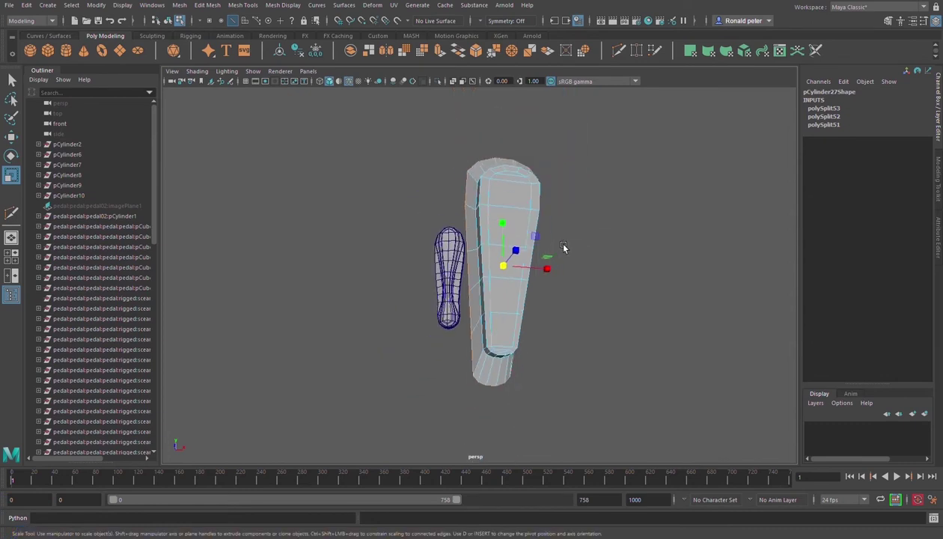
{"action": "left_click_drag", "start_coordinate": [560, 238], "coordinate": [582, 237], "text": "alt"}
{"action": "key", "text": "ctrl+z"}
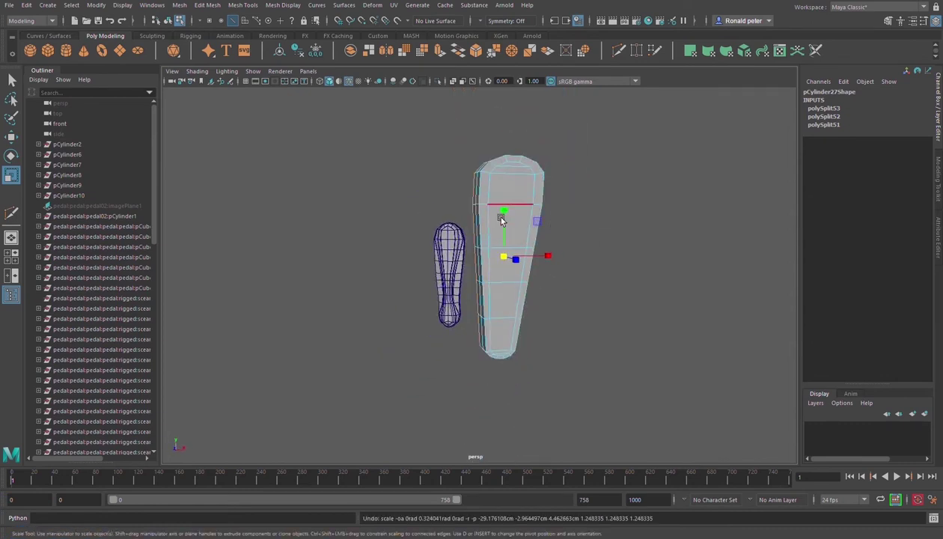
Step: Select the front-face vertices on the uppermost inserted loop and scale them inward across the arm's width
{"action": "left_click_drag", "start_coordinate": [482, 218], "coordinate": [512, 212], "text": "alt"}
{"action": "right_click_drag", "start_coordinate": [511, 212], "coordinate": [636, 265], "text": "alt"}
{"action": "left_click_drag", "start_coordinate": [635, 265], "coordinate": [505, 206], "text": "alt"}
{"action": "left_click", "coordinate": [451, 192]}
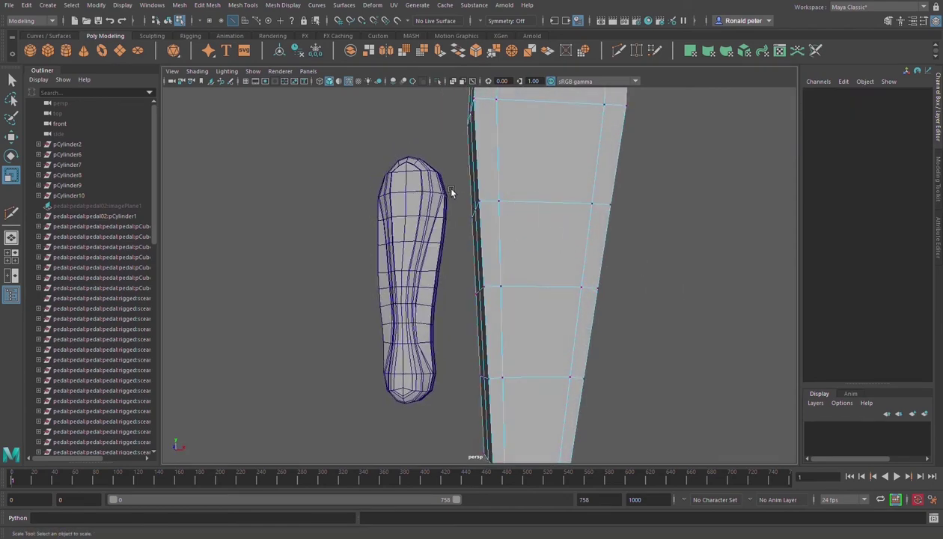
{"action": "left_click", "coordinate": [491, 206]}
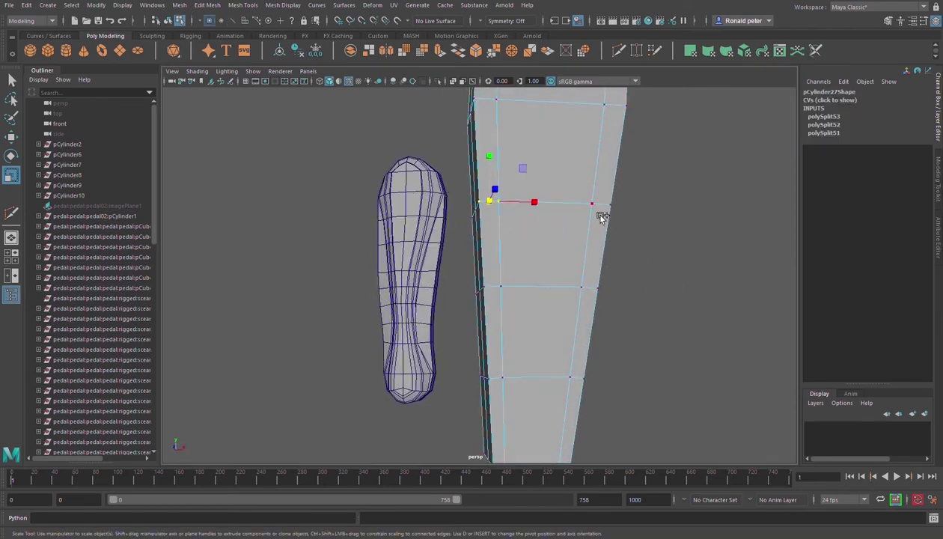
{"action": "left_click_drag", "start_coordinate": [591, 204], "coordinate": [569, 223]}
Step: Select the front-face vertices on the middle inserted loop and scale them inward across the width
{"action": "left_click", "coordinate": [492, 301]}
{"action": "left_click", "coordinate": [483, 294]}
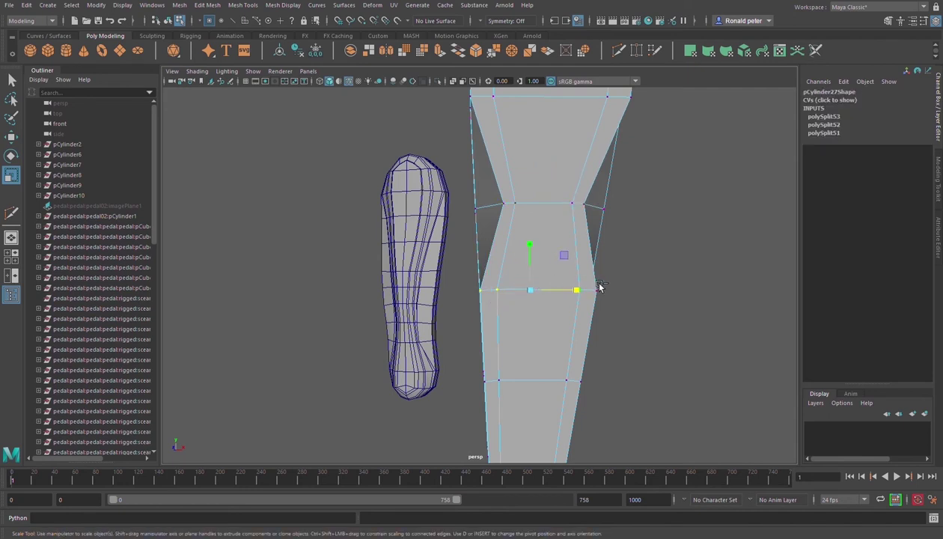
{"action": "mouse_move", "coordinate": [596, 292]}
{"action": "left_mouse_down"}
{"action": "mouse_move", "coordinate": [584, 293]}
{"action": "mouse_move", "coordinate": [591, 308]}
{"action": "mouse_move", "coordinate": [598, 278]}
{"action": "mouse_move", "coordinate": [595, 295]}
{"action": "left_mouse_up"}
Step: Select the front-face vertices on the lowest inserted loop and scale them to about 0.758 across the width
{"action": "scroll", "coordinate": [621, 315], "scroll_direction": "up", "scroll_amount": 3}
{"action": "left_click_drag", "start_coordinate": [520, 337], "coordinate": [605, 342]}
{"action": "key", "text": "ctrl+z"}
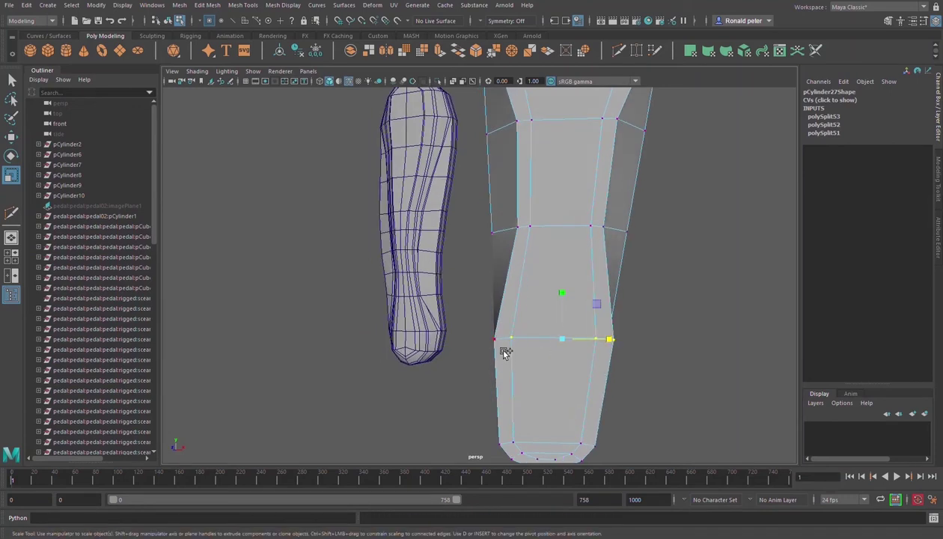
{"action": "middle_click_drag", "start_coordinate": [578, 348], "coordinate": [573, 342]}
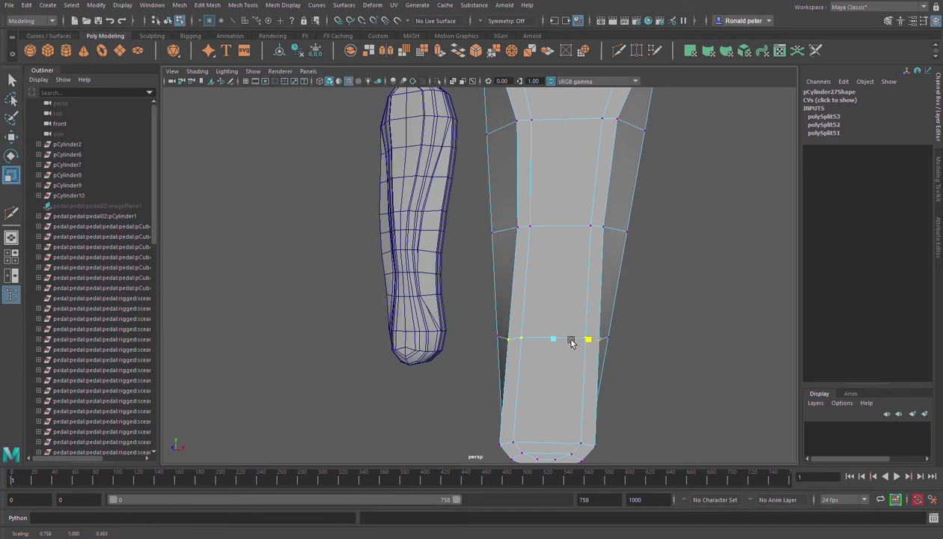
{"action": "left_click_drag", "start_coordinate": [565, 332], "coordinate": [613, 316], "text": "alt"}
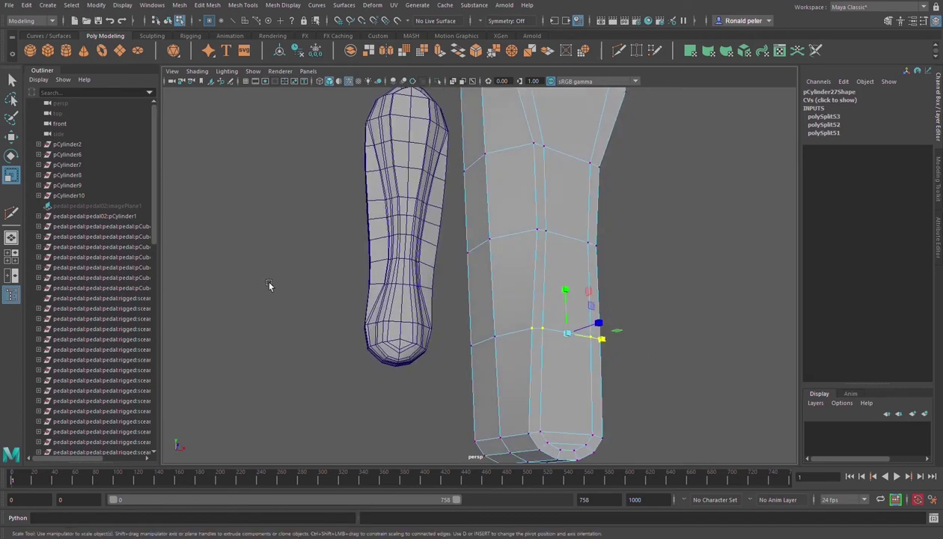
Step: Insert an edge loop across the new arm just above its rounded lower end using Multi-Cut
{"action": "left_click", "coordinate": [12, 213]}
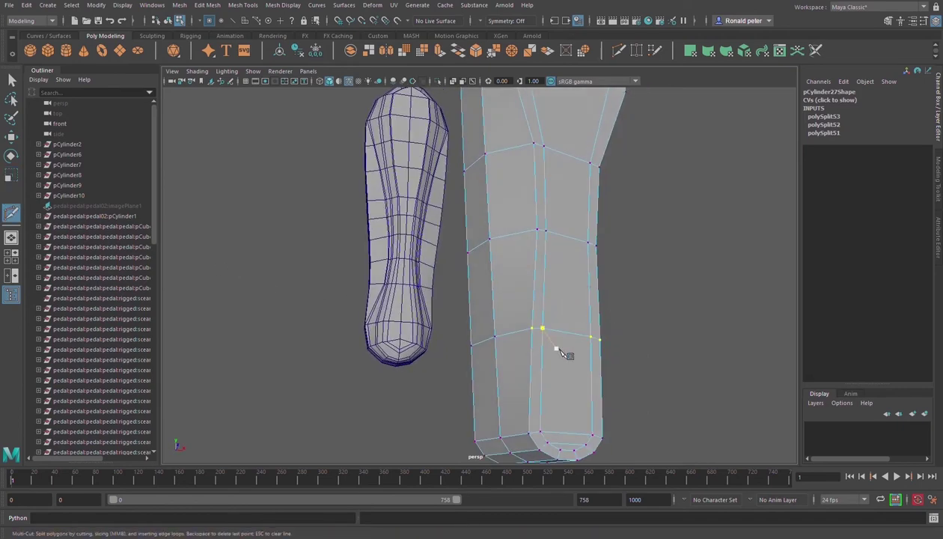
{"action": "left_click", "coordinate": [557, 392], "text": "ctrl"}
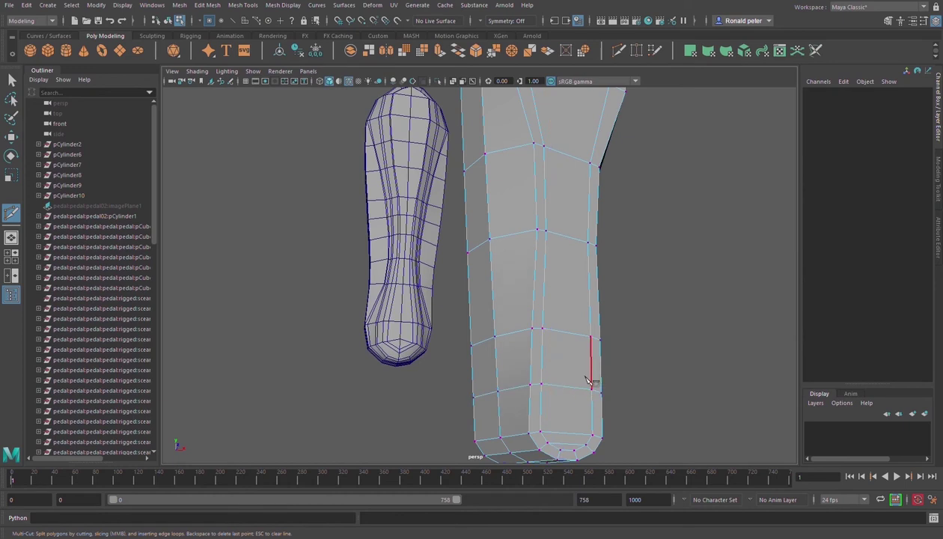
{"action": "key", "text": "r"}
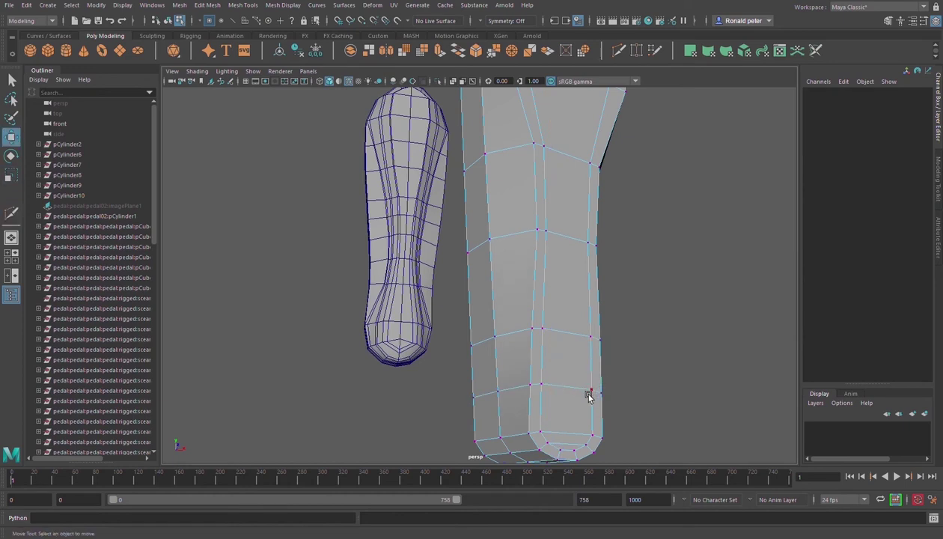
{"action": "left_click", "coordinate": [590, 395]}
{"action": "key", "text": "F10"}
{"action": "left_click", "coordinate": [577, 387]}
{"action": "key", "text": "r"}
{"action": "left_click_drag", "start_coordinate": [583, 393], "coordinate": [569, 367], "text": "alt"}
{"action": "left_click_drag", "start_coordinate": [603, 258], "coordinate": [572, 260], "text": "alt"}
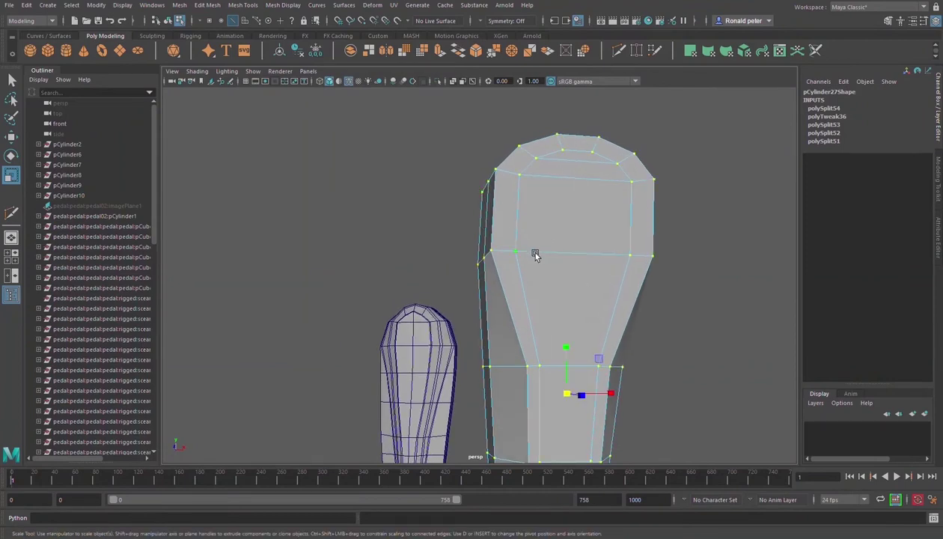
Step: Select the front-face vertices at the base of the arm's wide head and scale them slightly inward across the width
{"action": "right_click_drag", "start_coordinate": [527, 235], "coordinate": [474, 217]}
{"action": "left_click", "coordinate": [516, 252]}
{"action": "key", "text": "Left"}
{"action": "left_click", "coordinate": [525, 272], "text": "shift"}
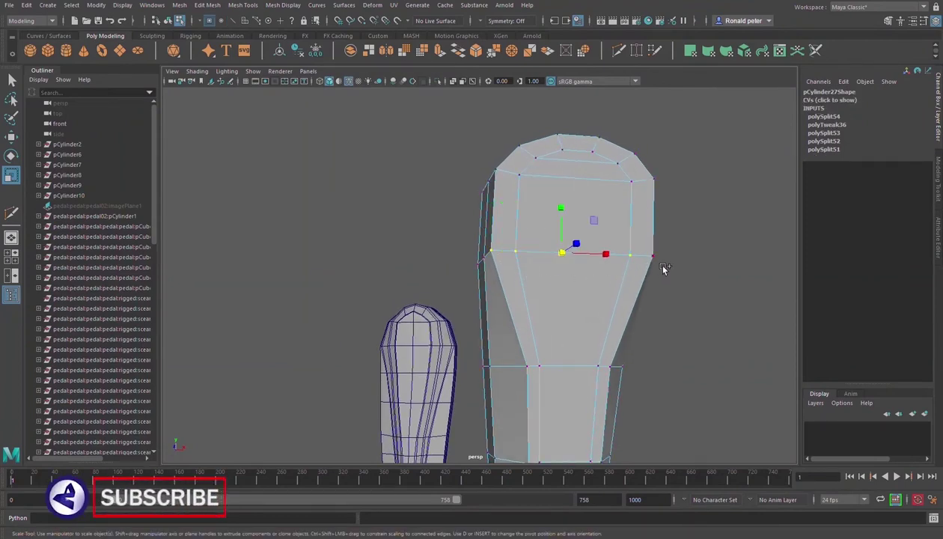
{"action": "left_click_drag", "start_coordinate": [621, 258], "coordinate": [620, 259]}
{"action": "left_click_drag", "start_coordinate": [584, 221], "coordinate": [552, 216], "text": "alt"}
Step: Select the front-face vertex row just below the rounded top, move it down slightly and scale it inward across the width
{"action": "left_click", "coordinate": [619, 179], "text": "shift"}
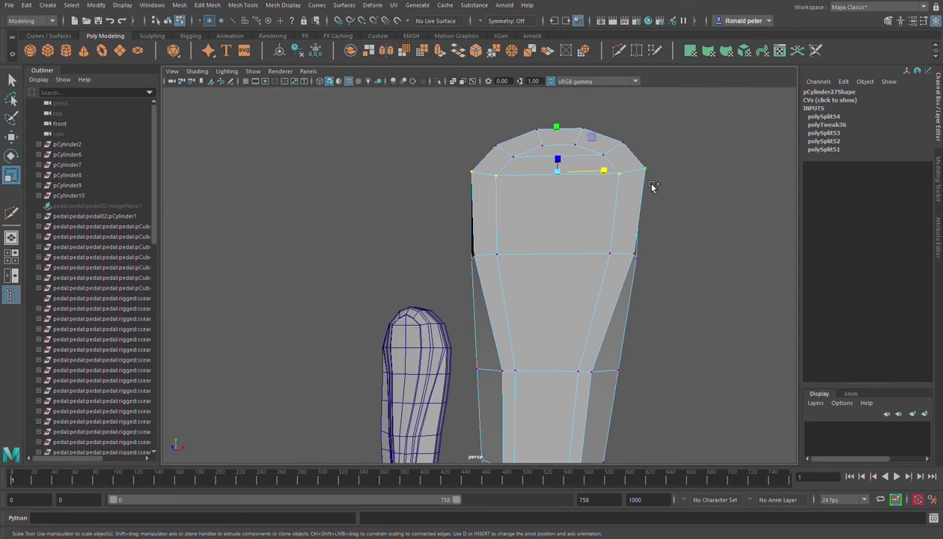
{"action": "key", "text": "w"}
{"action": "left_click_drag", "start_coordinate": [571, 140], "coordinate": [568, 144]}
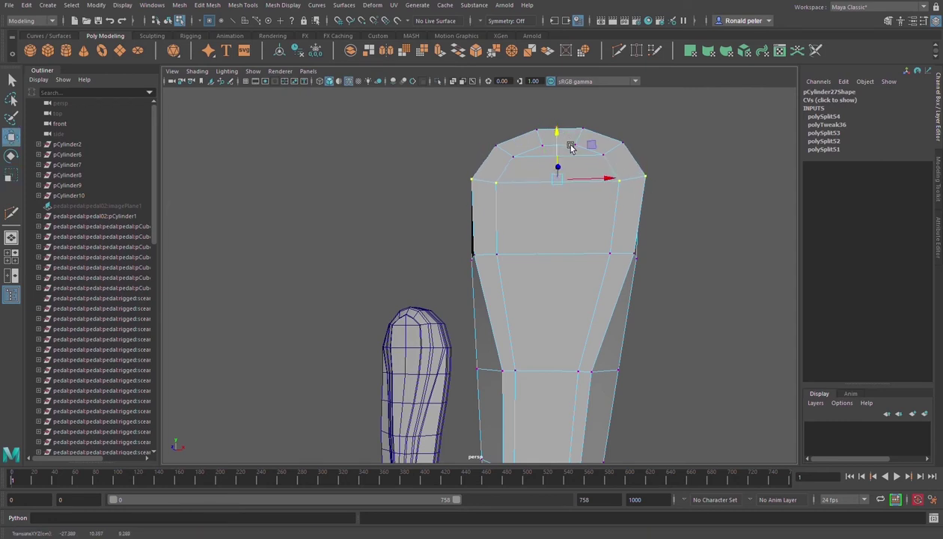
{"action": "key", "text": "r"}
{"action": "left_click_drag", "start_coordinate": [604, 183], "coordinate": [628, 193]}
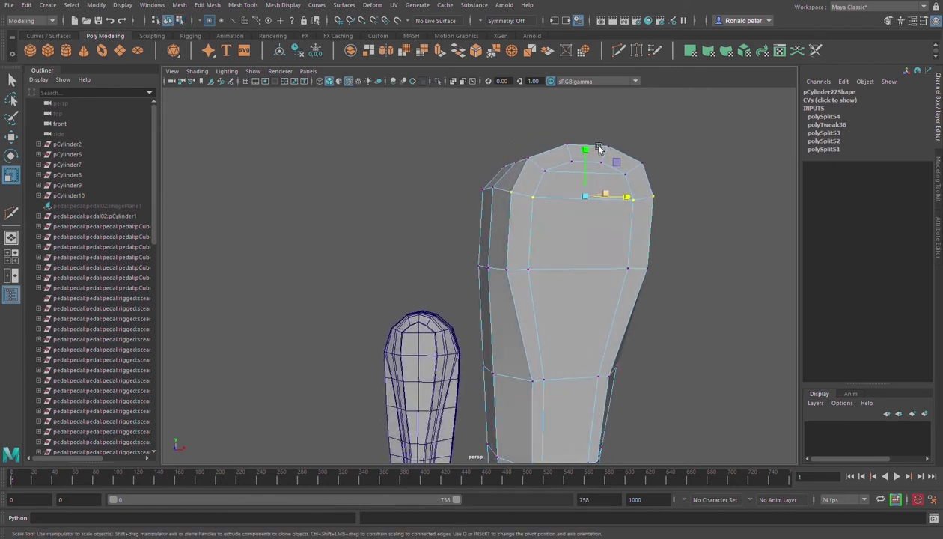
Step: Try smoothing the crank arm mesh with one division, and undo the smoothing
{"action": "key", "text": "F8"}
{"action": "left_click", "coordinate": [405, 57]}
{"action": "mouse_move", "coordinate": [612, 281]}
{"action": "left_mouse_down", "text": "alt"}
{"action": "mouse_move", "coordinate": [525, 261]}
{"action": "mouse_move", "coordinate": [599, 276]}
{"action": "left_mouse_up", "text": "alt"}
{"action": "left_click", "coordinate": [588, 268]}
{"action": "key", "text": "1"}
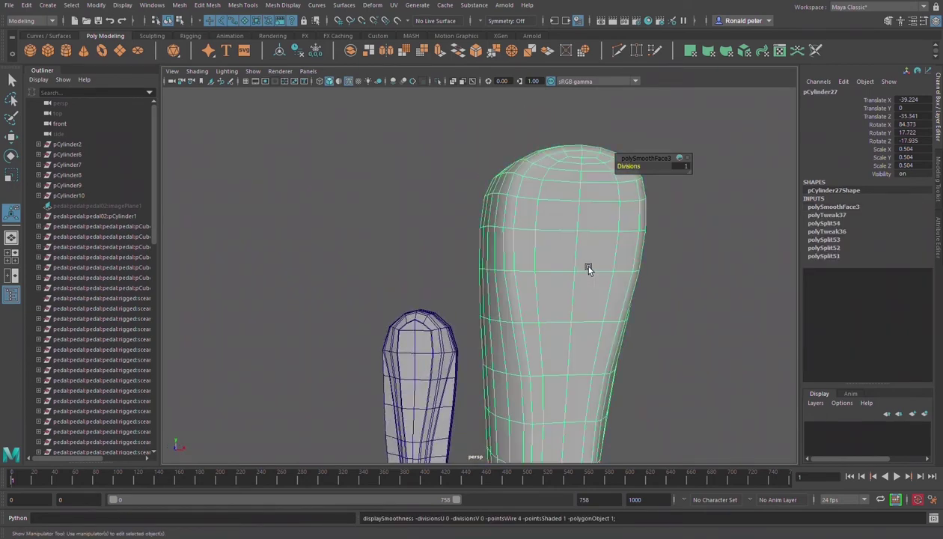
{"action": "scroll", "coordinate": [589, 270], "scroll_direction": "down", "scroll_amount": 5}
{"action": "key", "text": "ctrl+z"}
{"action": "key", "text": "ctrl+z"}
Step: Select the two vertex rows around the arm's middle from the side and move them forward along Z to bend the arm
{"action": "left_click_drag", "start_coordinate": [570, 327], "coordinate": [529, 321], "text": "alt"}
{"action": "right_click_drag", "start_coordinate": [529, 321], "coordinate": [641, 376], "text": "alt"}
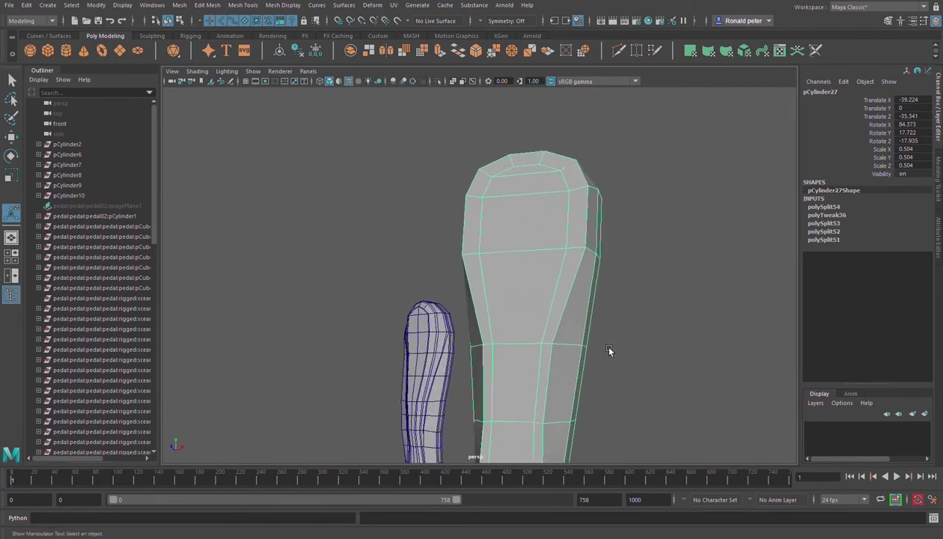
{"action": "left_click_drag", "start_coordinate": [609, 352], "coordinate": [576, 350], "text": "alt"}
{"action": "middle_click_drag", "start_coordinate": [580, 355], "coordinate": [625, 280], "text": "alt"}
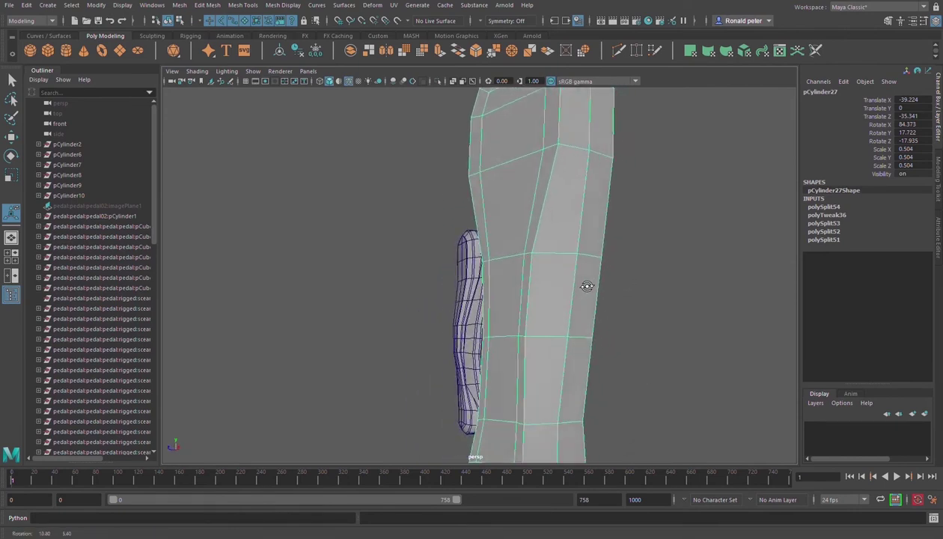
{"action": "left_click_drag", "start_coordinate": [584, 286], "coordinate": [640, 192], "text": "alt"}
{"action": "right_click_drag", "start_coordinate": [492, 193], "coordinate": [402, 200]}
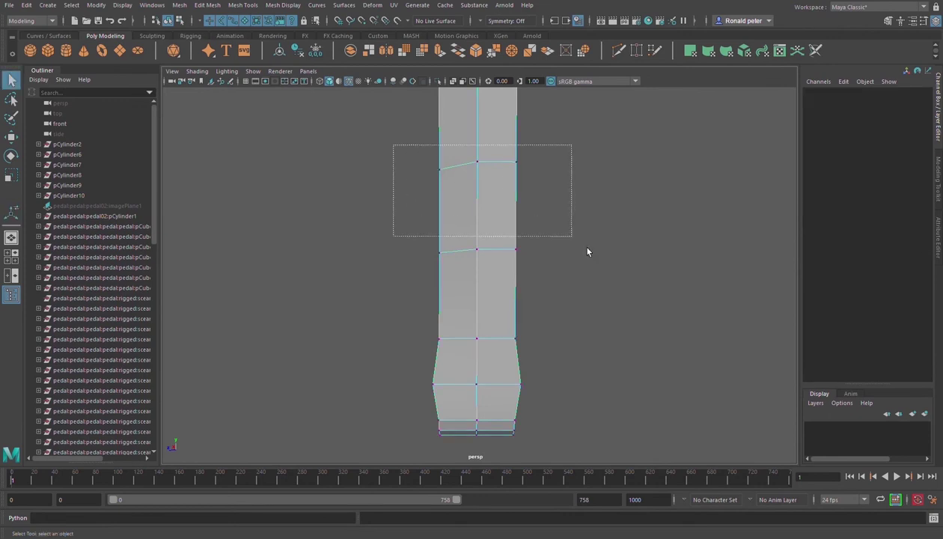
{"action": "left_click_drag", "start_coordinate": [605, 261], "coordinate": [631, 280]}
{"action": "key", "text": "w"}
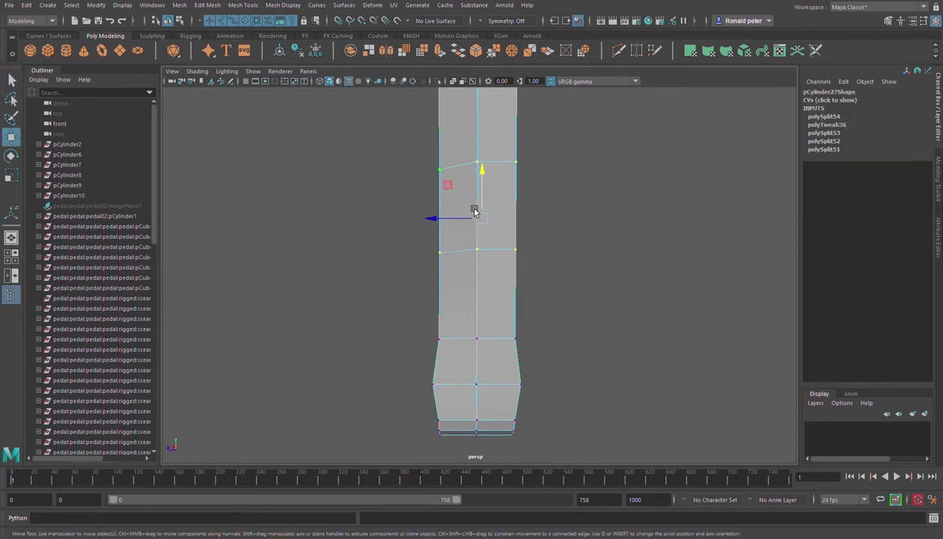
{"action": "left_click_drag", "start_coordinate": [474, 216], "coordinate": [444, 224]}
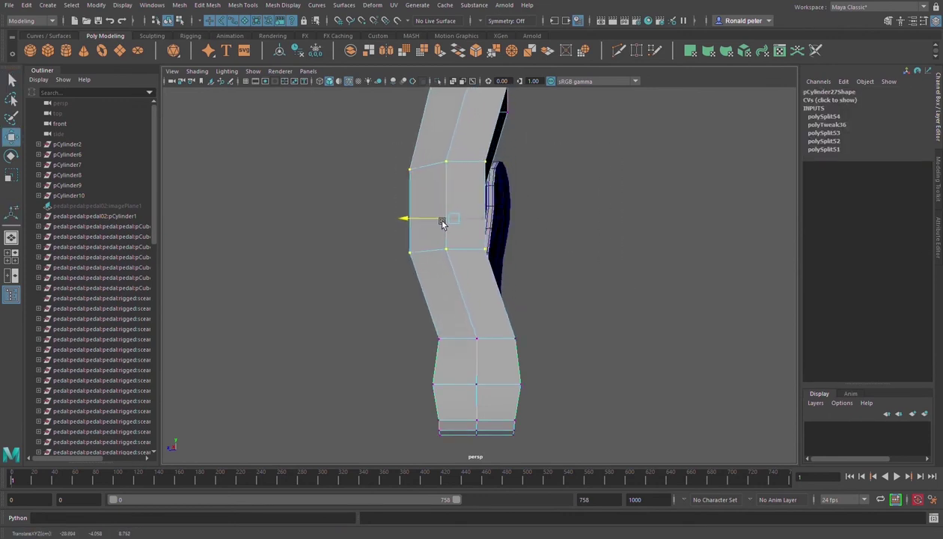
Step: Examine the bent crank arm as a whole object from several angles against the reference arm
{"action": "left_click_drag", "start_coordinate": [542, 218], "coordinate": [712, 322], "text": "alt"}
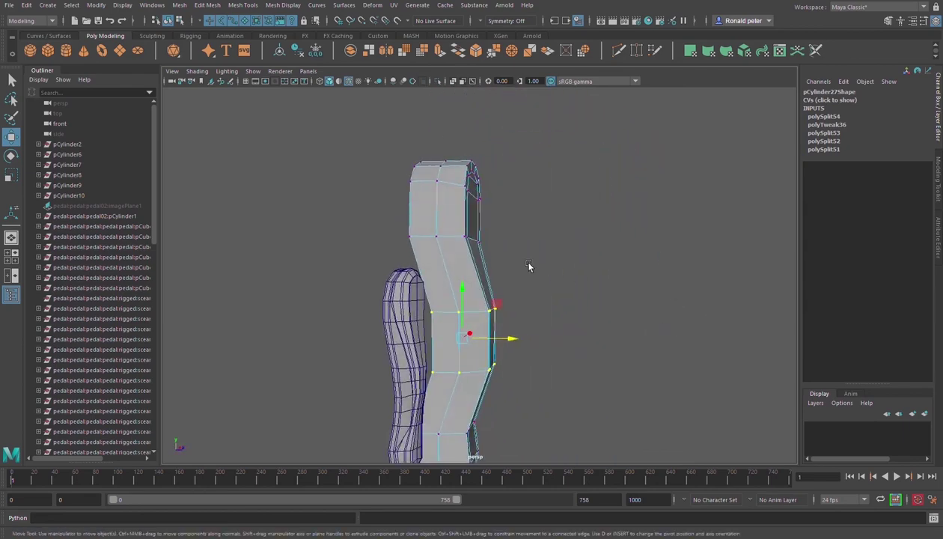
{"action": "key", "text": "F8"}
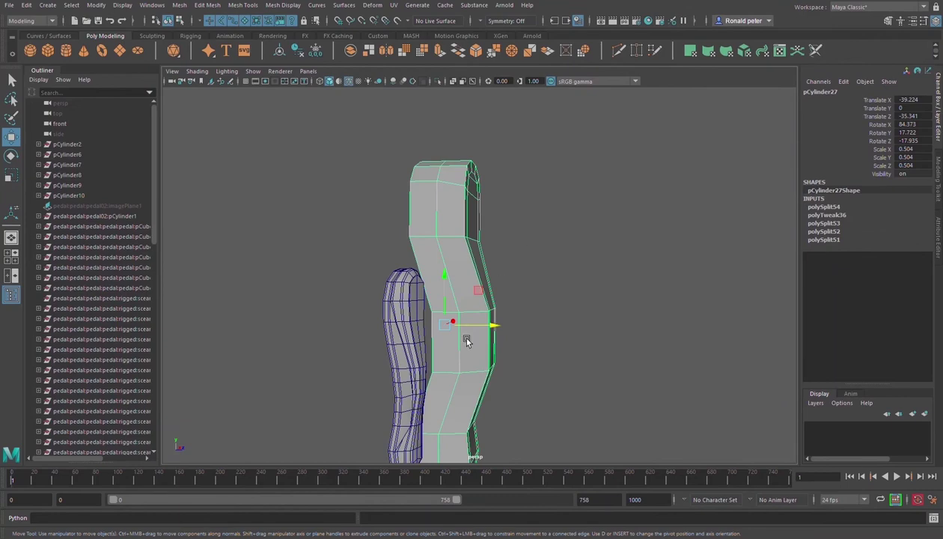
{"action": "key", "text": "r"}
{"action": "left_click_drag", "start_coordinate": [504, 333], "coordinate": [385, 326]}
{"action": "left_click_drag", "start_coordinate": [601, 334], "coordinate": [636, 322]}
{"action": "middle_click_drag", "start_coordinate": [539, 347], "coordinate": [461, 267], "text": "alt"}
{"action": "left_click_drag", "start_coordinate": [461, 268], "coordinate": [527, 291], "text": "alt"}
{"action": "right_click_drag", "start_coordinate": [526, 291], "coordinate": [581, 320], "text": "alt"}
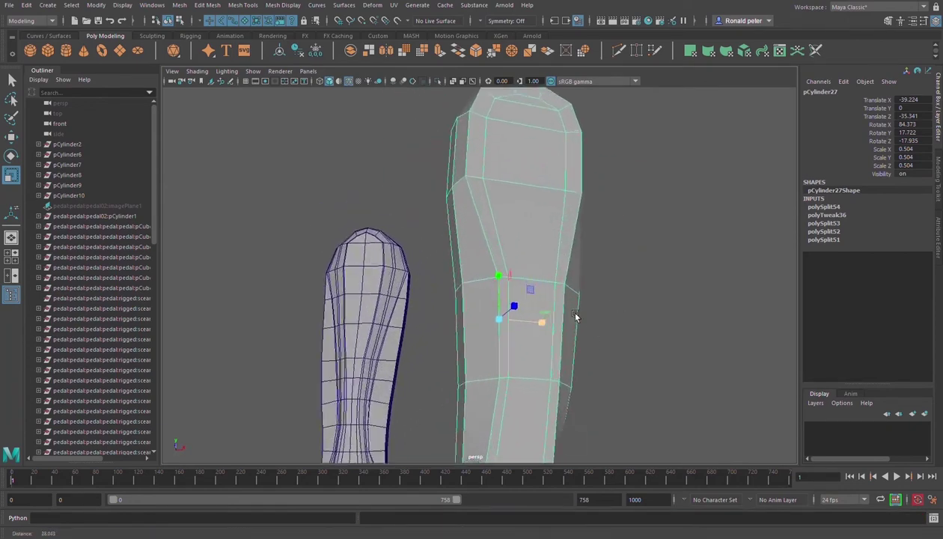
{"action": "left_click_drag", "start_coordinate": [581, 321], "coordinate": [560, 308], "text": "alt"}
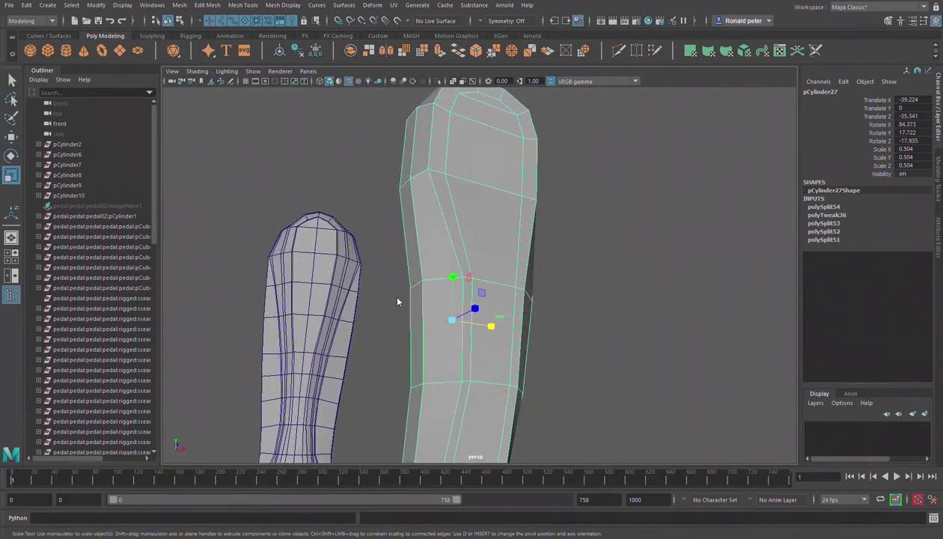
Step: Select the middle vertices of both side walls along the narrowed section and scale them across the arm's width
{"action": "right_click_drag", "start_coordinate": [397, 298], "coordinate": [435, 313]}
{"action": "left_click_drag", "start_coordinate": [397, 290], "coordinate": [396, 351], "text": "alt"}
{"action": "left_click", "coordinate": [330, 255]}
{"action": "left_click_drag", "start_coordinate": [422, 396], "coordinate": [556, 175], "text": "alt"}
{"action": "left_click_drag", "start_coordinate": [551, 367], "coordinate": [509, 348], "text": "alt"}
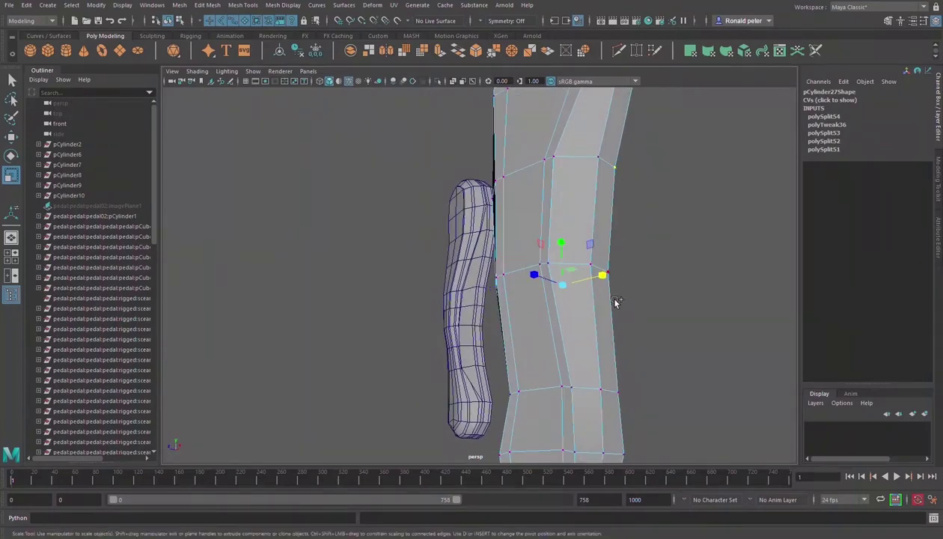
{"action": "left_click_drag", "start_coordinate": [628, 395], "coordinate": [587, 290], "text": "alt"}
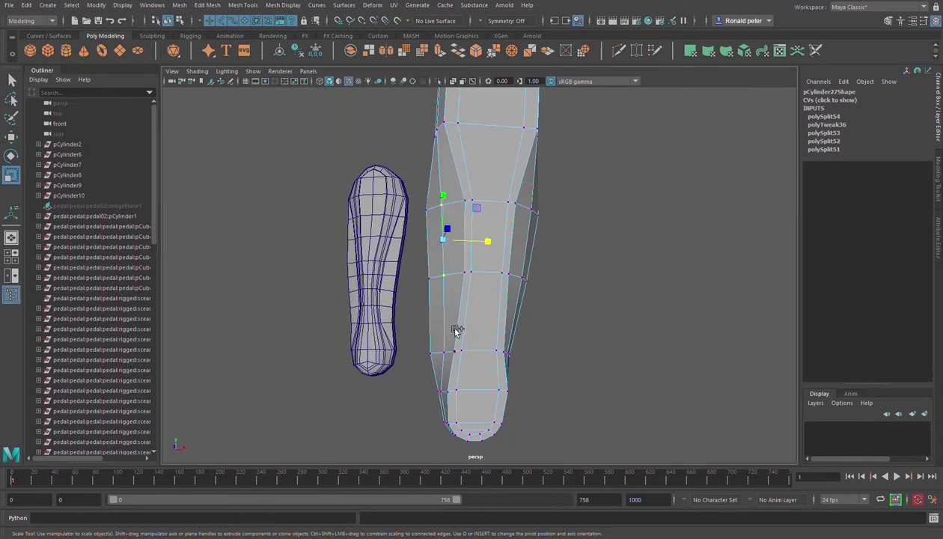
{"action": "left_click_drag", "start_coordinate": [488, 317], "coordinate": [603, 202], "text": "alt"}
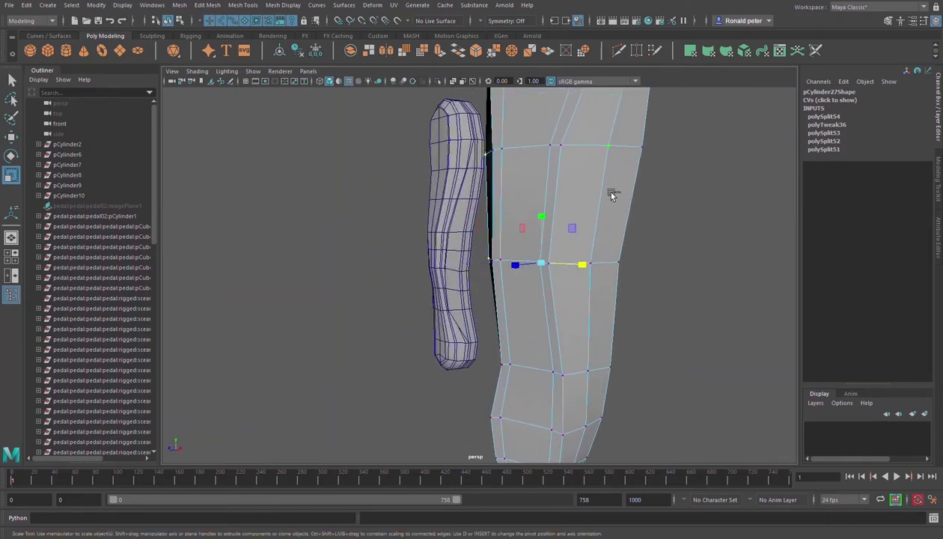
{"action": "left_click_drag", "start_coordinate": [599, 362], "coordinate": [569, 294], "text": "alt"}
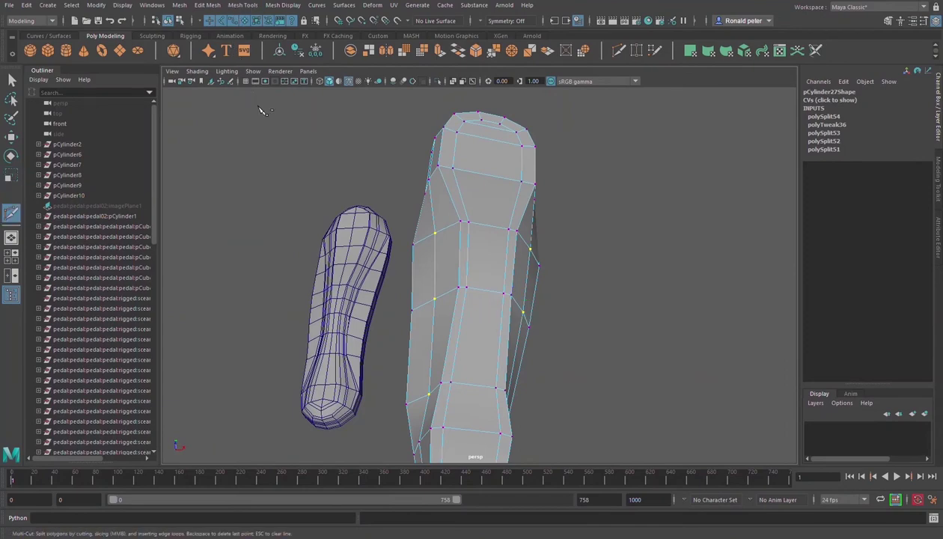
Step: Insert two lengthwise edge loops around the arm's side wall, one on each side of the central loop
{"action": "left_click_drag", "start_coordinate": [522, 146], "coordinate": [538, 210], "text": "alt"}
{"action": "middle_click_drag", "start_coordinate": [509, 252], "coordinate": [546, 126], "text": "alt"}
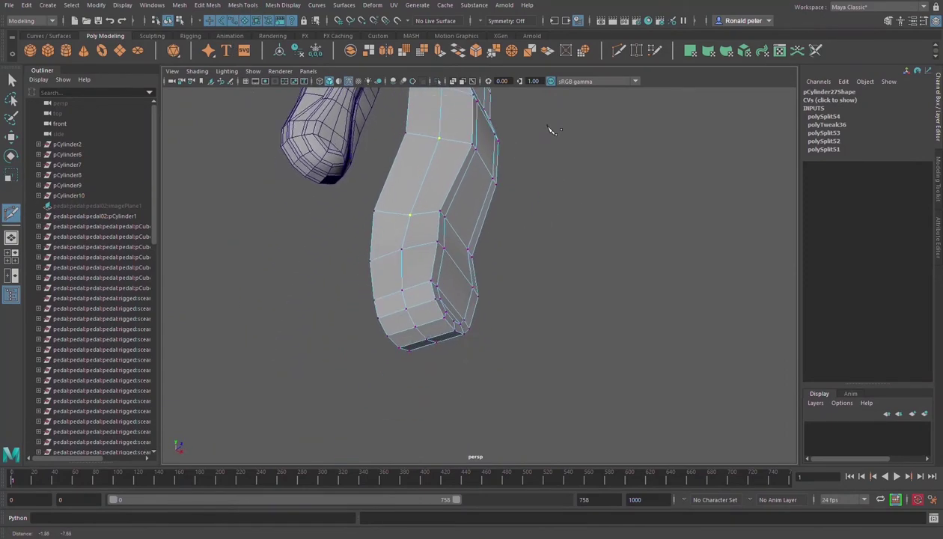
{"action": "right_click_drag", "start_coordinate": [410, 273], "coordinate": [495, 301], "text": "alt"}
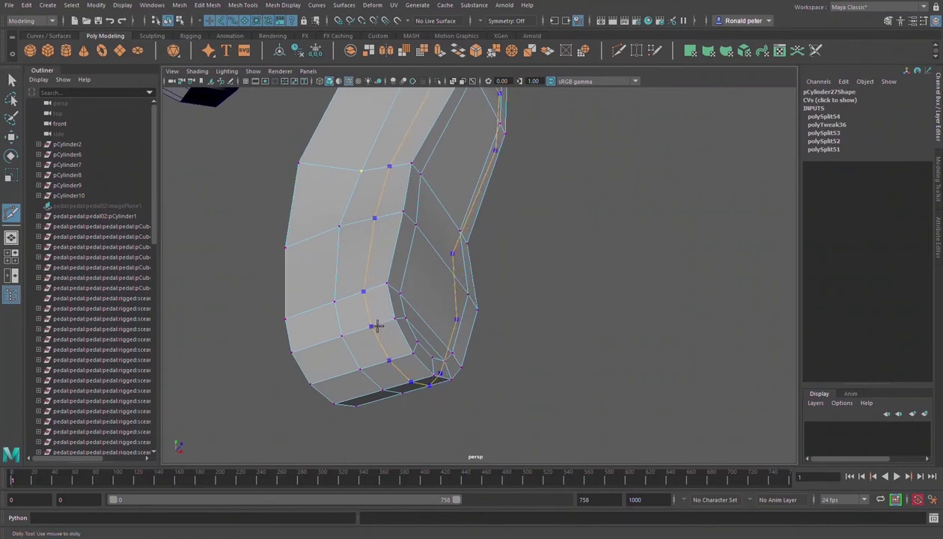
{"action": "left_click", "coordinate": [377, 324], "text": "ctrl"}
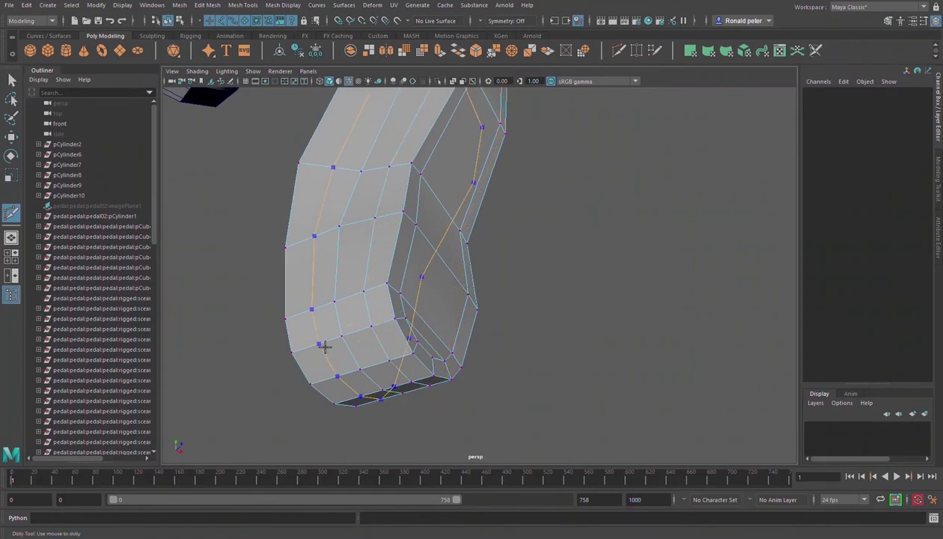
{"action": "right_click_drag", "start_coordinate": [372, 280], "coordinate": [318, 281], "text": "alt"}
{"action": "left_click_drag", "start_coordinate": [404, 286], "coordinate": [326, 327], "text": "alt"}
{"action": "middle_click_drag", "start_coordinate": [380, 211], "coordinate": [381, 238], "text": "alt"}
{"action": "right_click_drag", "start_coordinate": [383, 241], "coordinate": [386, 352], "text": "alt"}
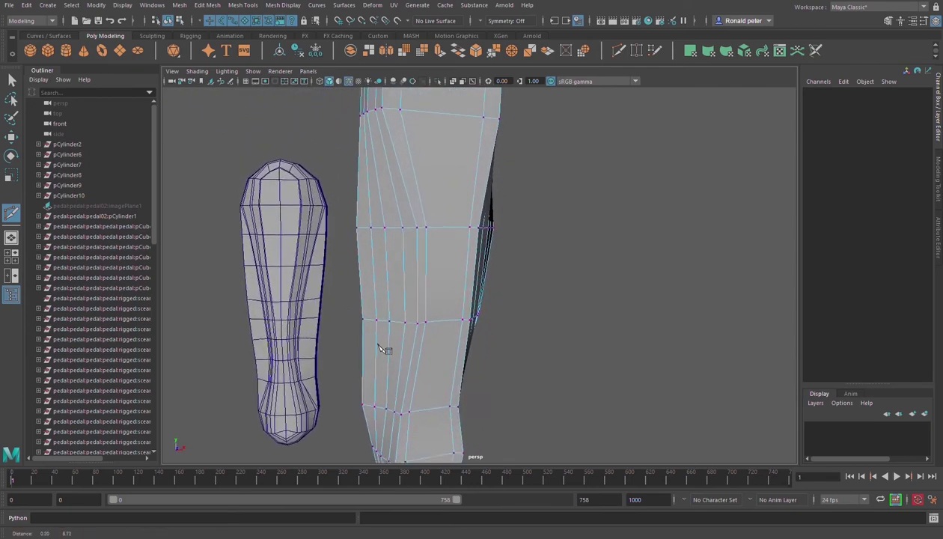
{"action": "left_click_drag", "start_coordinate": [385, 352], "coordinate": [486, 245], "text": "alt"}
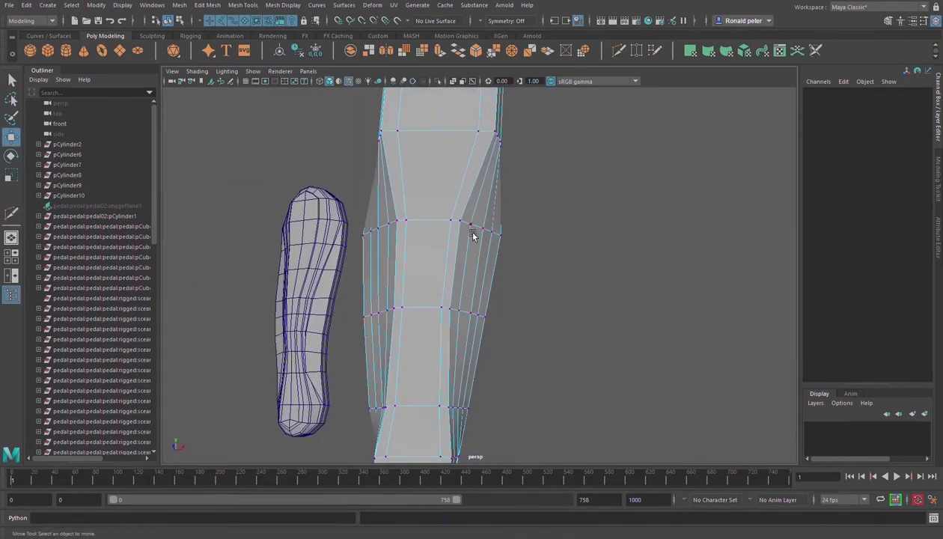
Step: Preview the crank arm smoothed with the wireframe overlay hidden, and inspect its shape
{"action": "right_click_drag", "start_coordinate": [447, 200], "coordinate": [518, 167]}
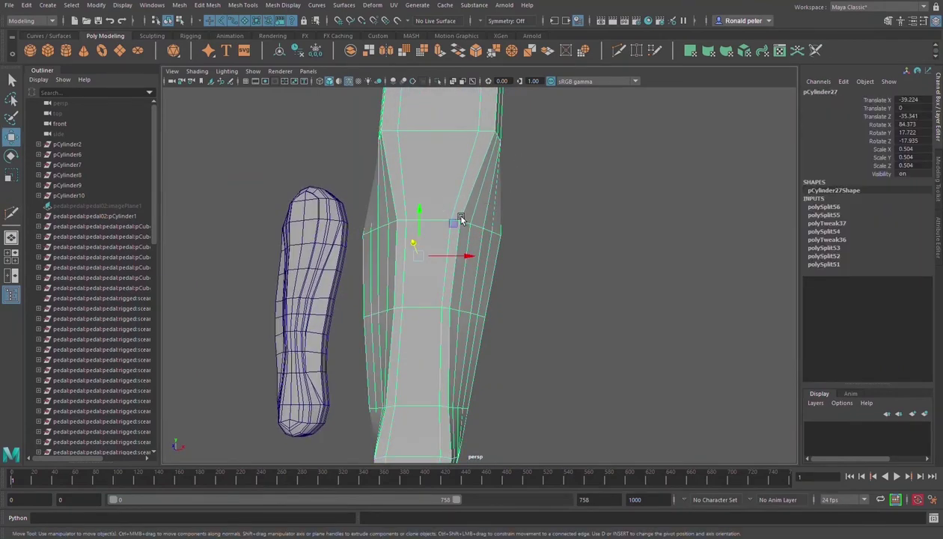
{"action": "key", "text": "3"}
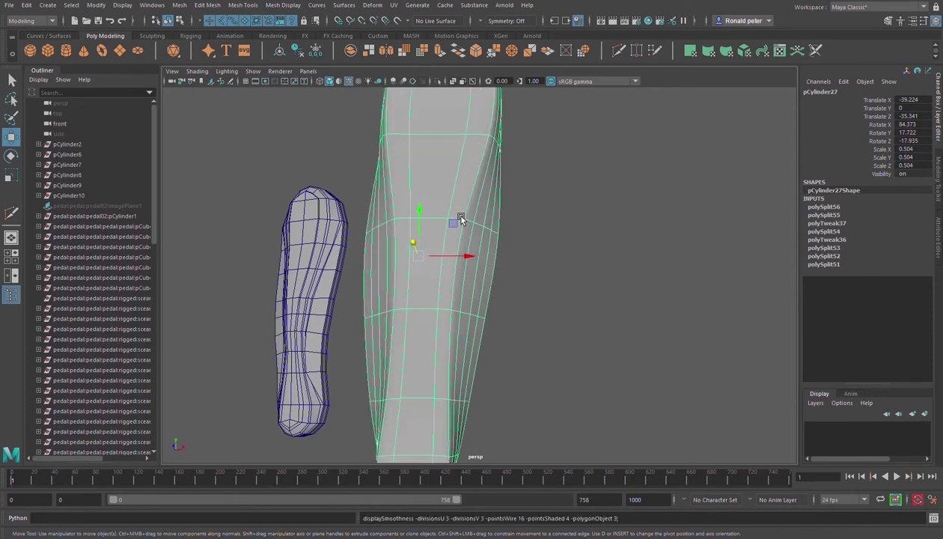
{"action": "left_click_drag", "start_coordinate": [461, 218], "coordinate": [498, 224], "text": "alt"}
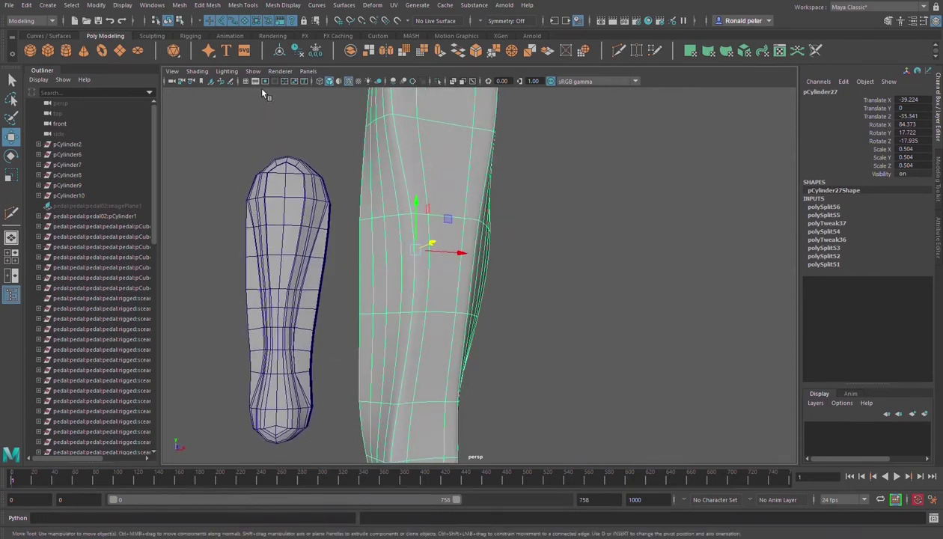
{"action": "left_click", "coordinate": [349, 81]}
{"action": "left_click", "coordinate": [550, 204]}
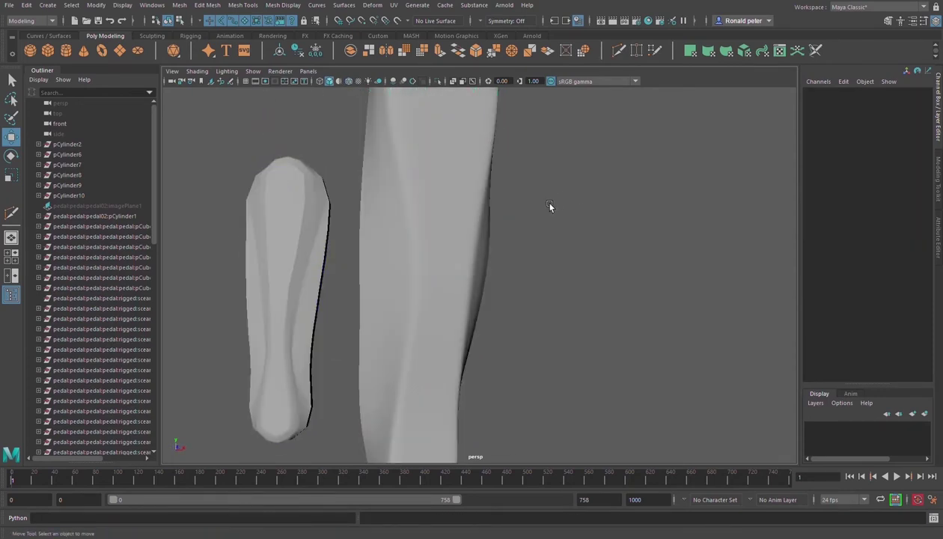
{"action": "mouse_move", "coordinate": [550, 204]}
{"action": "left_mouse_down", "text": "alt"}
{"action": "mouse_move", "coordinate": [482, 254]}
{"action": "mouse_move", "coordinate": [500, 261]}
{"action": "mouse_move", "coordinate": [411, 270]}
{"action": "left_mouse_up", "text": "alt"}
Step: Show the reference arm smoothed for comparison, and return the crank arm to its unsmoothed display with the wireframe overlay
{"action": "left_click", "coordinate": [394, 261]}
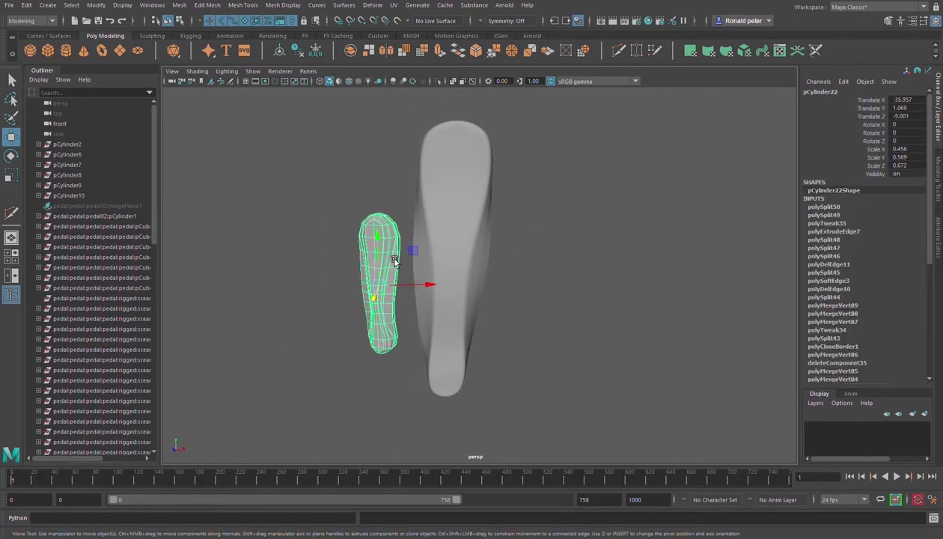
{"action": "key", "text": "4"}
{"action": "key", "text": "5"}
{"action": "left_click", "coordinate": [517, 277]}
{"action": "left_click_drag", "start_coordinate": [503, 261], "coordinate": [562, 295], "text": "alt"}
{"action": "left_click", "coordinate": [440, 270]}
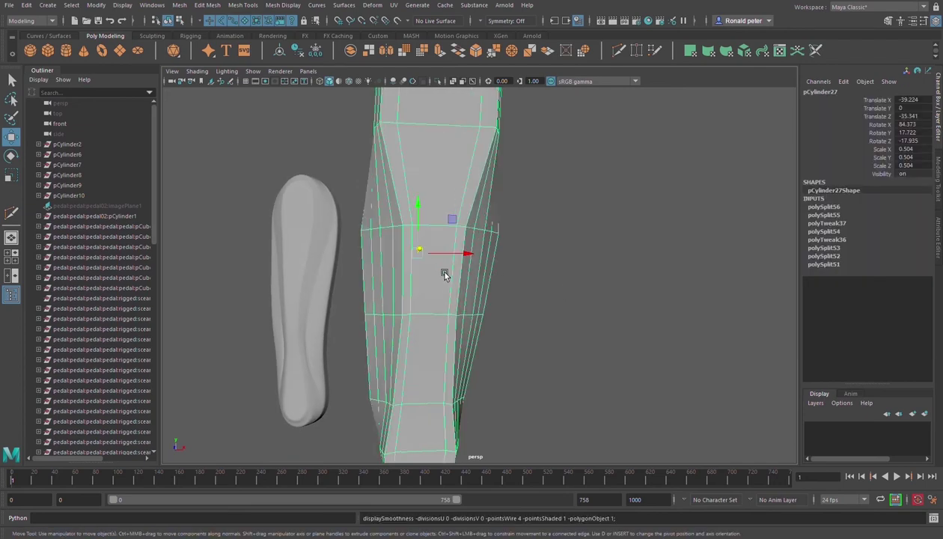
{"action": "left_click", "coordinate": [348, 81]}
Step: Select the open border edge loop on the crank arm's back, extrude it outward to extend the side wall, and scale the extruded edges
{"action": "scroll", "coordinate": [474, 227], "scroll_direction": "up", "scroll_amount": 5}
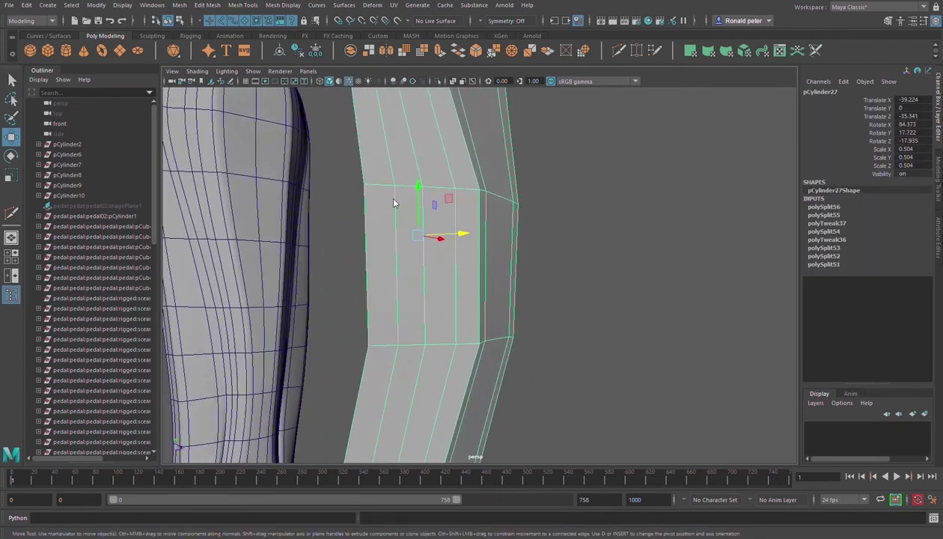
{"action": "key", "text": "F10"}
{"action": "double_click", "coordinate": [372, 251]}
{"action": "scroll", "coordinate": [375, 252], "scroll_direction": "down", "scroll_amount": 5}
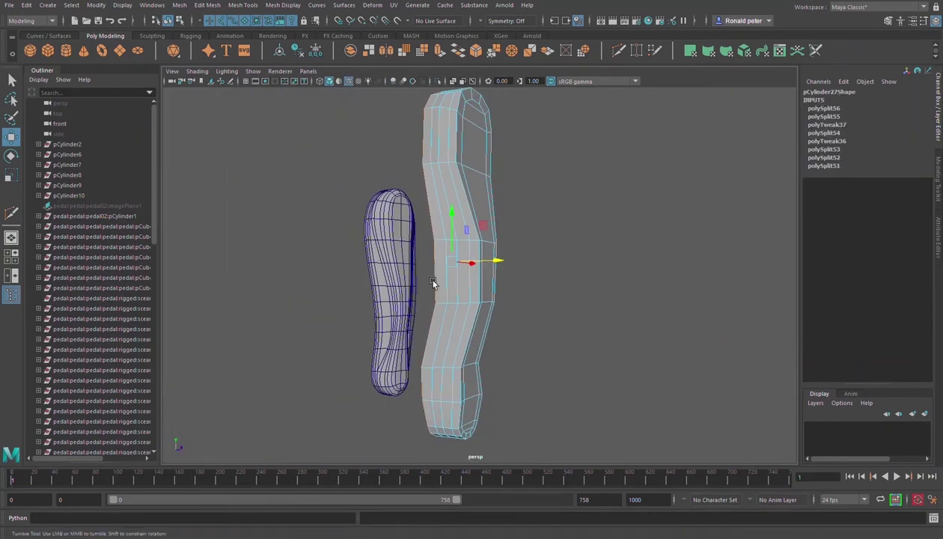
{"action": "left_click_drag", "start_coordinate": [436, 282], "coordinate": [454, 292], "text": "alt"}
{"action": "key", "text": "e"}
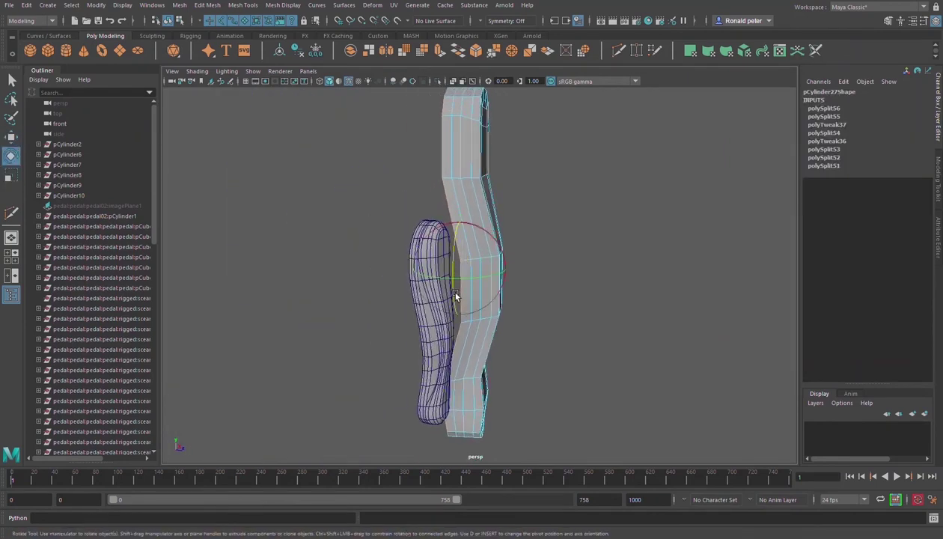
{"action": "key", "text": "w"}
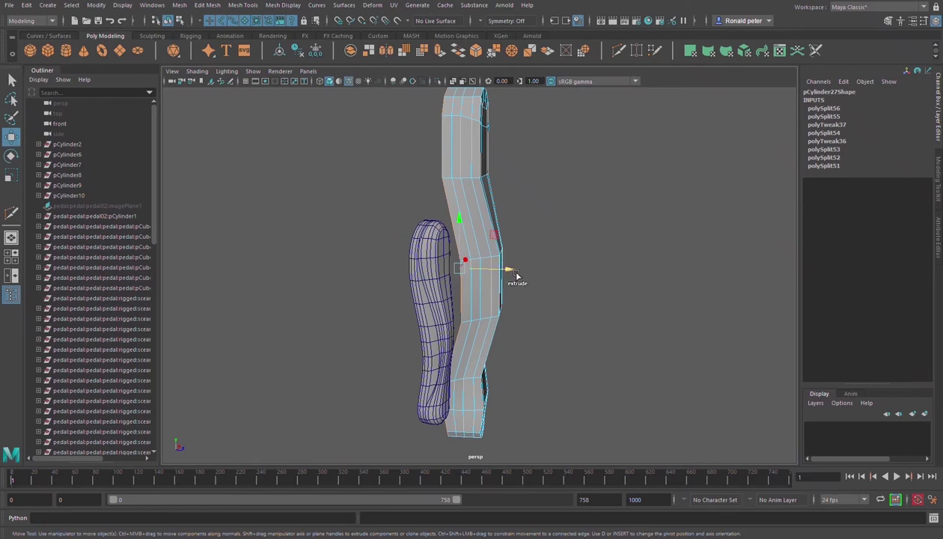
{"action": "mouse_move", "coordinate": [516, 277]}
{"action": "left_mouse_down", "text": "shift"}
{"action": "mouse_move", "coordinate": [457, 278]}
{"action": "mouse_move", "coordinate": [459, 294]}
{"action": "mouse_move", "coordinate": [491, 301]}
{"action": "mouse_move", "coordinate": [531, 286]}
{"action": "left_mouse_up", "text": "shift"}
{"action": "right_click_drag", "start_coordinate": [531, 286], "coordinate": [653, 342], "text": "alt"}
{"action": "left_click_drag", "start_coordinate": [474, 298], "coordinate": [362, 304]}
{"action": "scroll", "coordinate": [587, 303], "scroll_direction": "down", "scroll_amount": 4}
{"action": "left_click_drag", "start_coordinate": [588, 303], "coordinate": [494, 259], "text": "alt"}
Step: Preview the crank arm smoothed, compare its side wall with the reference arm, and hide the wireframe overlay
{"action": "key", "text": "3"}
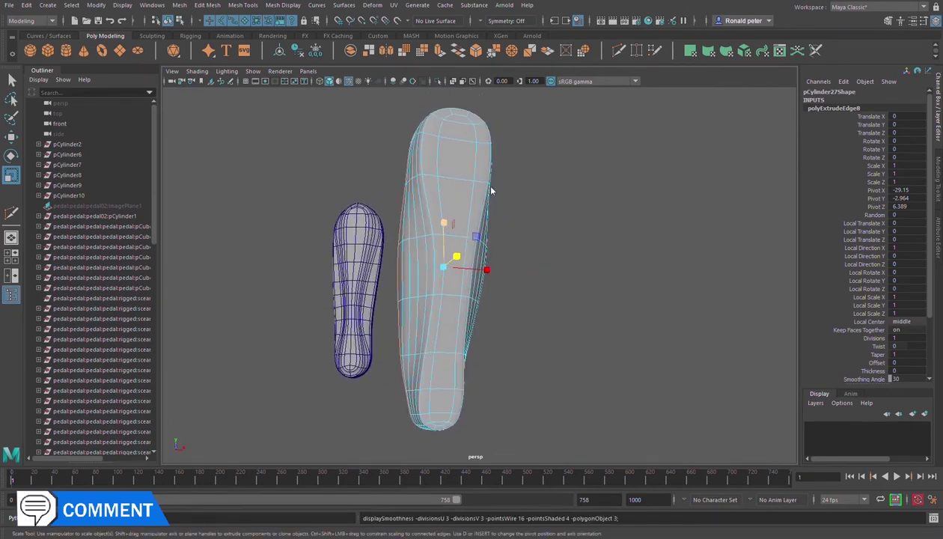
{"action": "left_click", "coordinate": [602, 146]}
{"action": "scroll", "coordinate": [602, 147], "scroll_direction": "down", "scroll_amount": 6}
{"action": "left_click_drag", "start_coordinate": [588, 172], "coordinate": [484, 267], "text": "alt"}
{"action": "scroll", "coordinate": [530, 231], "scroll_direction": "up", "scroll_amount": 6}
{"action": "right_click_drag", "start_coordinate": [483, 266], "coordinate": [642, 342], "text": "alt"}
{"action": "middle_click_drag", "start_coordinate": [557, 310], "coordinate": [587, 257], "text": "alt"}
{"action": "left_click_drag", "start_coordinate": [588, 258], "coordinate": [457, 231], "text": "alt"}
{"action": "left_click_drag", "start_coordinate": [670, 227], "coordinate": [573, 236], "text": "alt"}
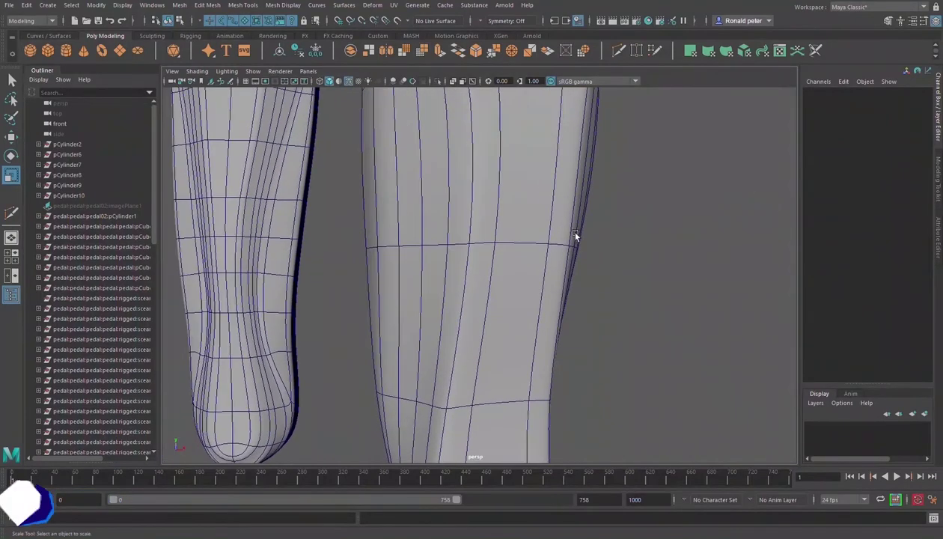
{"action": "middle_click_drag", "start_coordinate": [258, 247], "coordinate": [316, 259], "text": "alt"}
{"action": "right_click_drag", "start_coordinate": [316, 259], "coordinate": [381, 297], "text": "alt"}
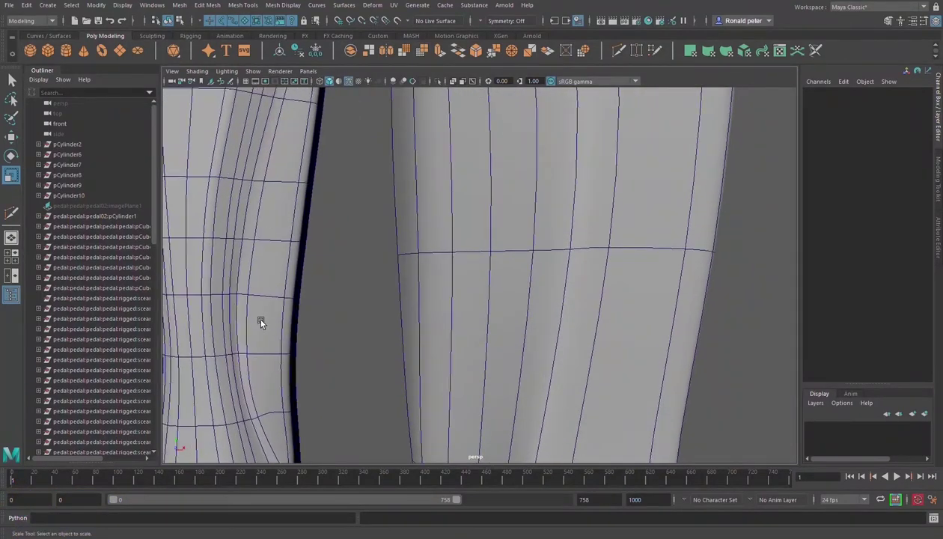
{"action": "left_click", "coordinate": [349, 83]}
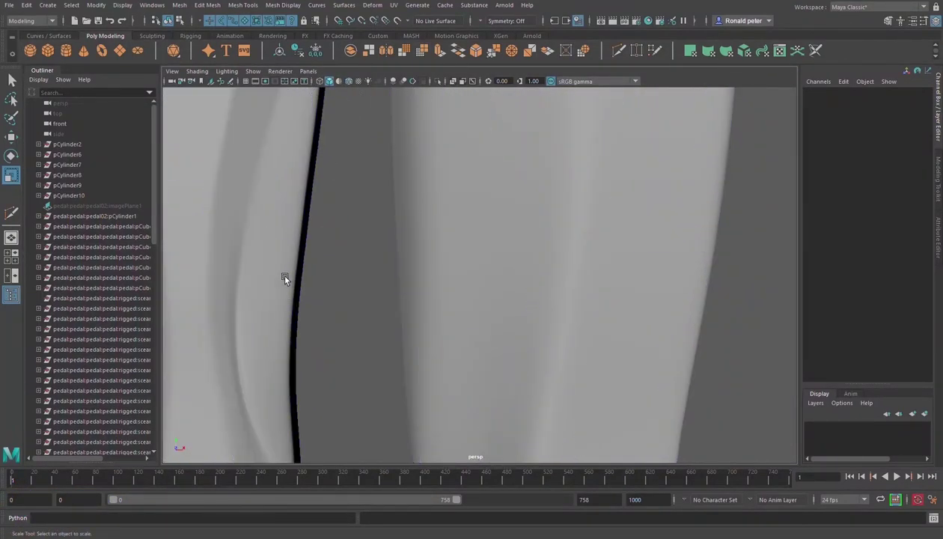
Step: Return the crank arm to its unsmoothed display and insert two lengthwise edge loops tightly on both sides of the side wall's central loop
{"action": "left_click", "coordinate": [502, 287]}
{"action": "scroll", "coordinate": [501, 287], "scroll_direction": "down", "scroll_amount": 5}
{"action": "left_click_drag", "start_coordinate": [502, 286], "coordinate": [610, 317], "text": "alt"}
{"action": "key", "text": "1"}
{"action": "left_click_drag", "start_coordinate": [567, 293], "coordinate": [550, 284], "text": "alt"}
{"action": "middle_click_drag", "start_coordinate": [550, 284], "coordinate": [525, 375], "text": "alt"}
{"action": "left_click", "coordinate": [18, 215]}
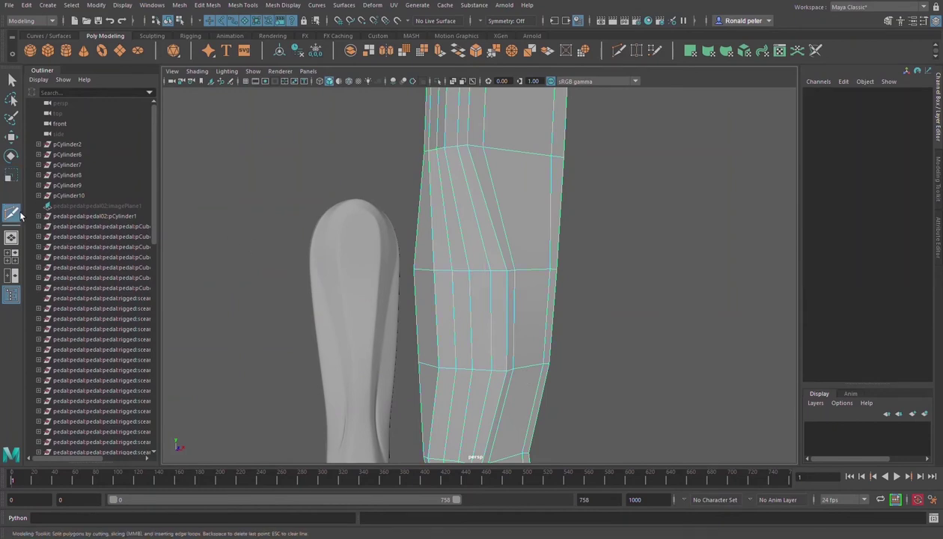
{"action": "left_click_drag", "start_coordinate": [465, 274], "coordinate": [427, 200], "text": "alt"}
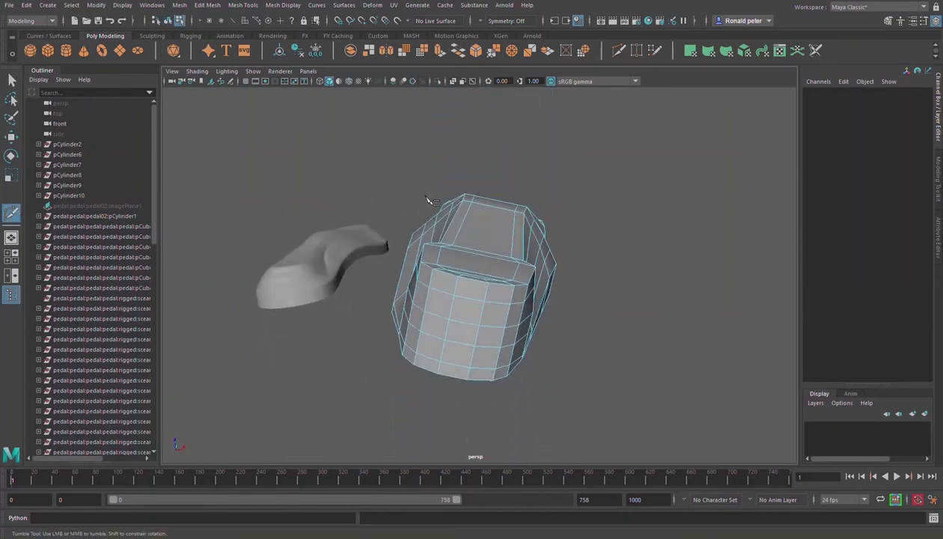
{"action": "right_click_drag", "start_coordinate": [447, 235], "coordinate": [510, 246], "text": "alt"}
{"action": "left_click_drag", "start_coordinate": [487, 241], "coordinate": [528, 256], "text": "alt"}
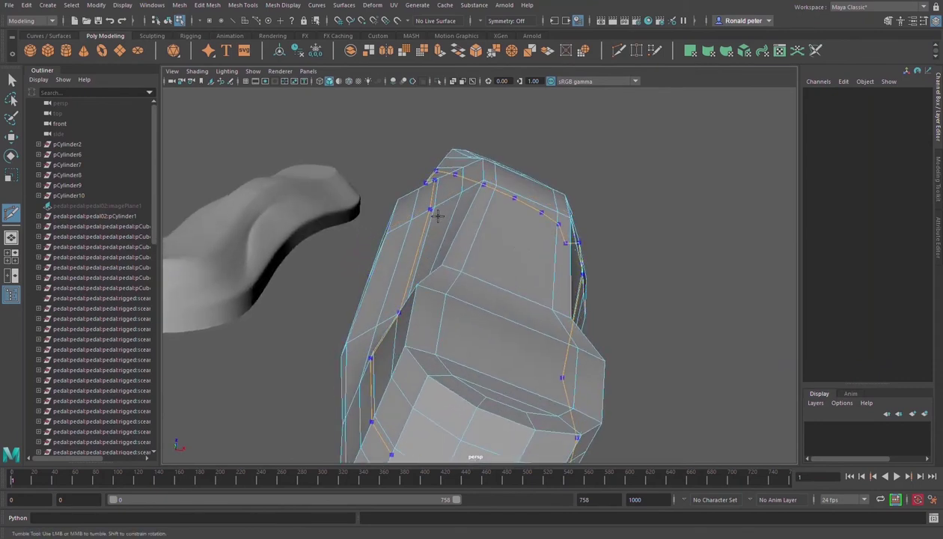
{"action": "left_click_drag", "start_coordinate": [488, 220], "coordinate": [509, 230], "text": "alt"}
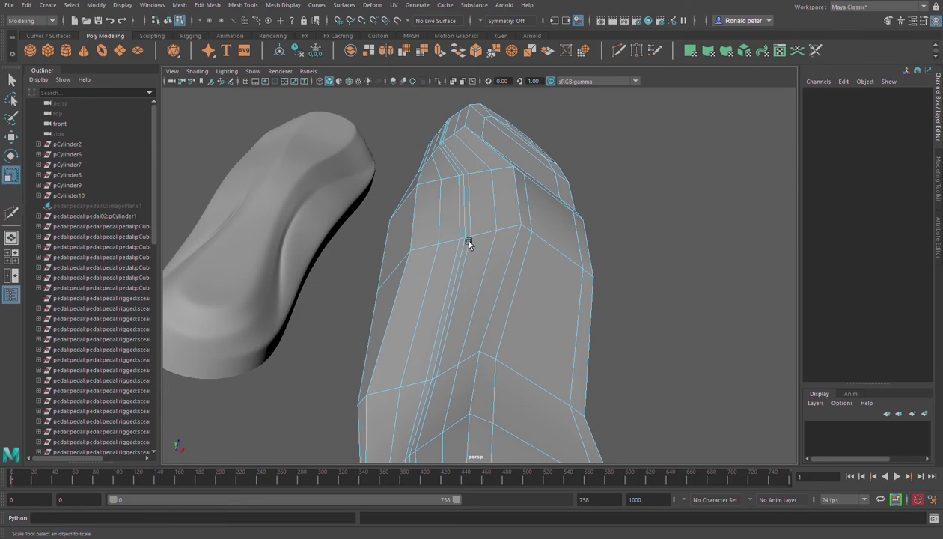
Step: Select the central edge loop between the two new loops and scale it slightly inward to form a shallow groove
{"action": "left_click", "coordinate": [469, 226]}
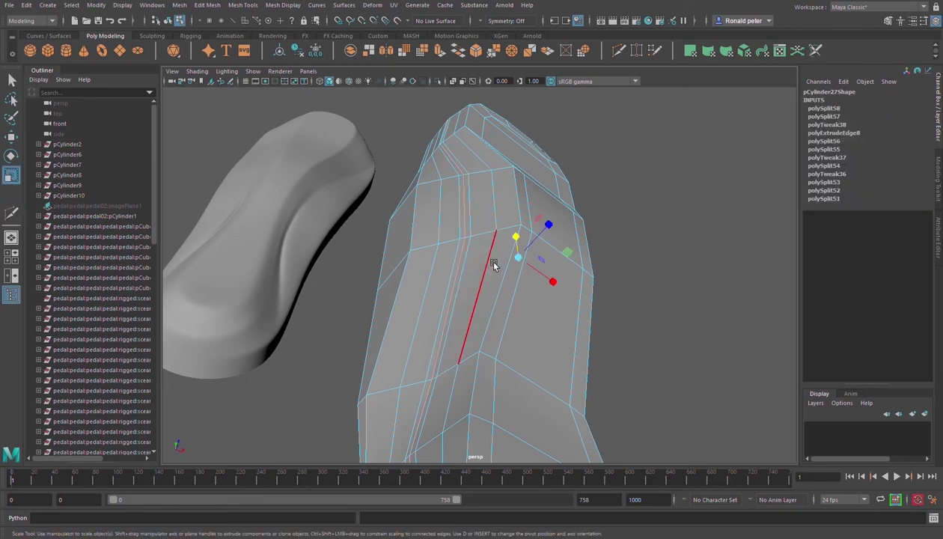
{"action": "left_click_drag", "start_coordinate": [494, 268], "coordinate": [528, 280], "text": "alt"}
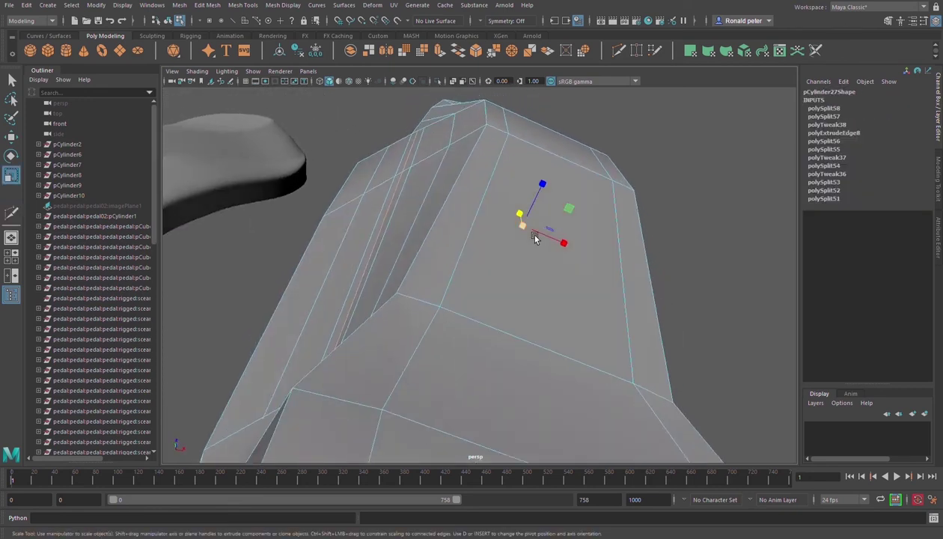
{"action": "left_click_drag", "start_coordinate": [534, 237], "coordinate": [528, 234]}
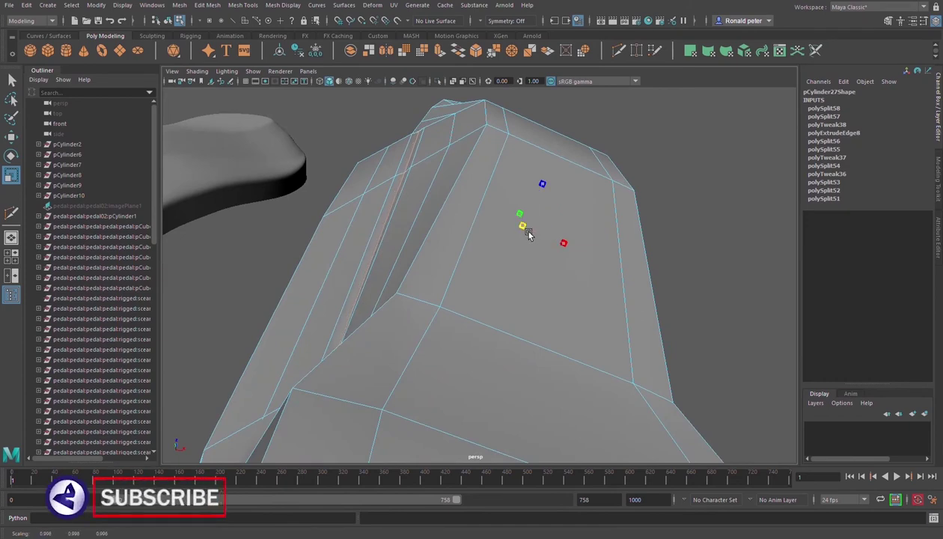
Step: Preview the crank arm smoothed in object mode and inspect the groove along its side wall
{"action": "left_click_drag", "start_coordinate": [528, 234], "coordinate": [509, 279], "text": "alt"}
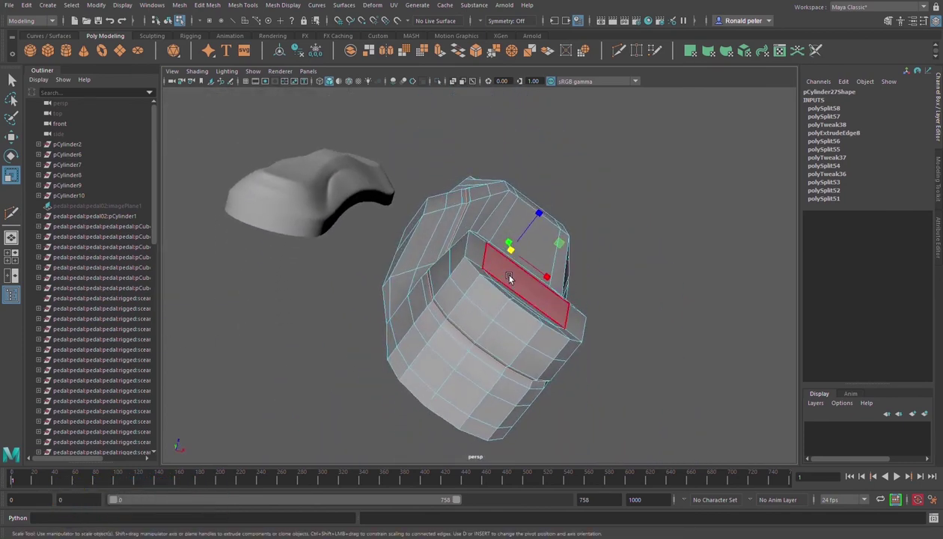
{"action": "key", "text": "F8"}
{"action": "key", "text": "3"}
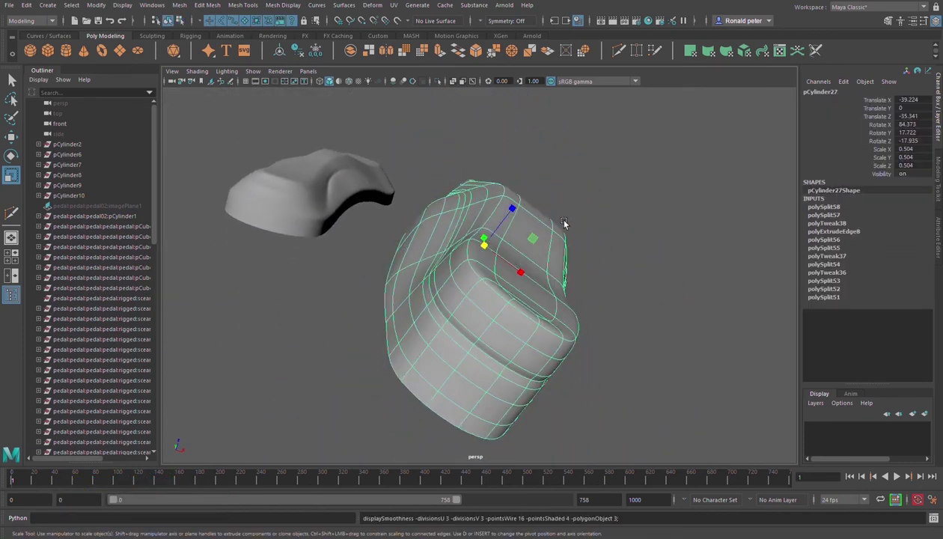
{"action": "left_click", "coordinate": [614, 297]}
{"action": "left_click_drag", "start_coordinate": [614, 298], "coordinate": [676, 294], "text": "alt"}
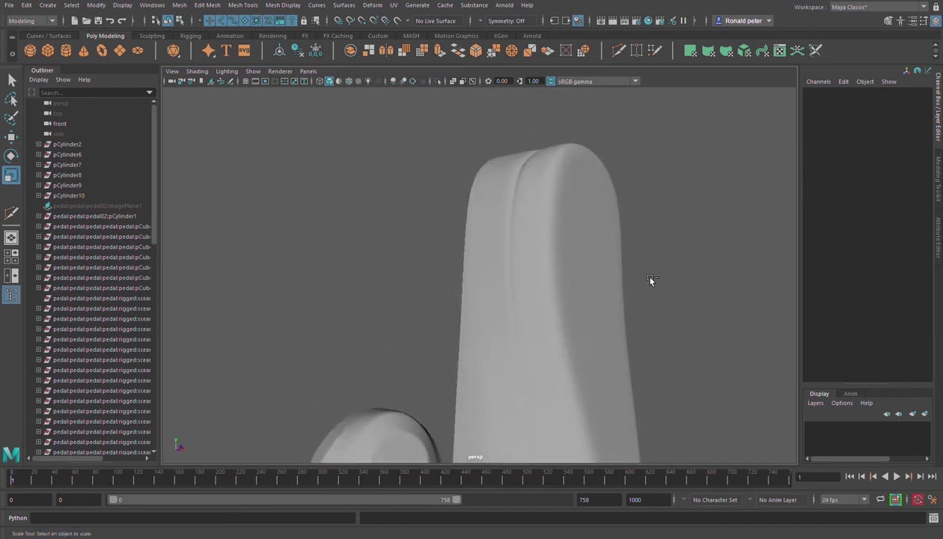
Step: Undo the scaling of the central edge loop and deselect the crank arm
{"action": "key", "text": "ctrl+z"}
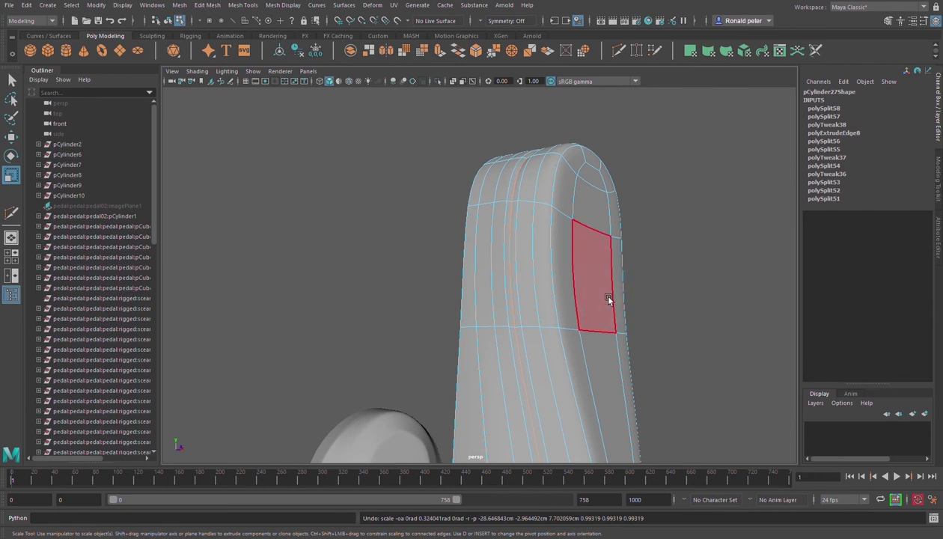
{"action": "middle_click_drag", "start_coordinate": [599, 303], "coordinate": [508, 227], "text": "alt"}
{"action": "left_click", "coordinate": [655, 192]}
Step: Compare the smoothed crank arm's bend and back edge with the reference arm from several sides
{"action": "scroll", "coordinate": [648, 223], "scroll_direction": "down", "scroll_amount": 5}
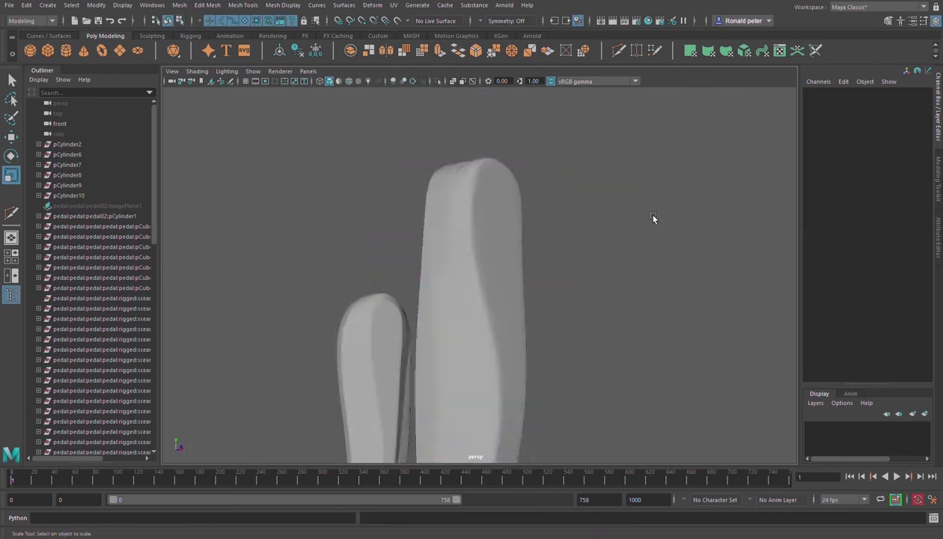
{"action": "left_click_drag", "start_coordinate": [648, 223], "coordinate": [507, 330], "text": "alt"}
{"action": "right_click_drag", "start_coordinate": [508, 330], "coordinate": [649, 443], "text": "alt"}
{"action": "mouse_move", "coordinate": [649, 442]}
{"action": "left_mouse_down", "text": "alt"}
{"action": "mouse_move", "coordinate": [649, 261]}
{"action": "mouse_move", "coordinate": [479, 348]}
{"action": "left_mouse_up", "text": "alt"}
{"action": "left_click_drag", "start_coordinate": [443, 262], "coordinate": [528, 316], "text": "alt"}
{"action": "left_click_drag", "start_coordinate": [587, 277], "coordinate": [678, 253], "text": "alt"}
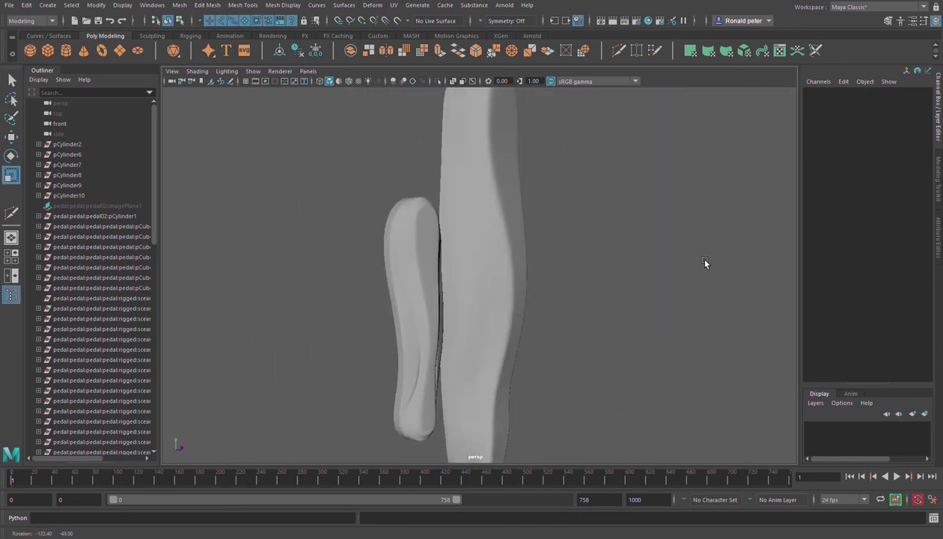
{"action": "left_click_drag", "start_coordinate": [705, 262], "coordinate": [668, 253], "text": "alt"}
Step: Select the middle vertices on both sides of the crank arm's back edge and move them inward to follow the arm's bend
{"action": "left_click", "coordinate": [488, 298]}
{"action": "scroll", "coordinate": [488, 298], "scroll_direction": "up", "scroll_amount": 3}
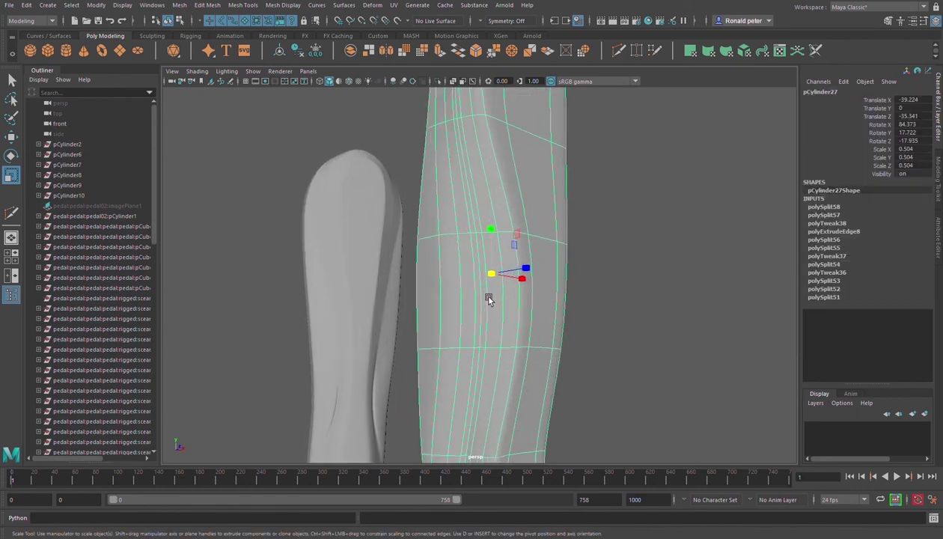
{"action": "left_click_drag", "start_coordinate": [490, 299], "coordinate": [513, 310], "text": "alt"}
{"action": "key", "text": "F9"}
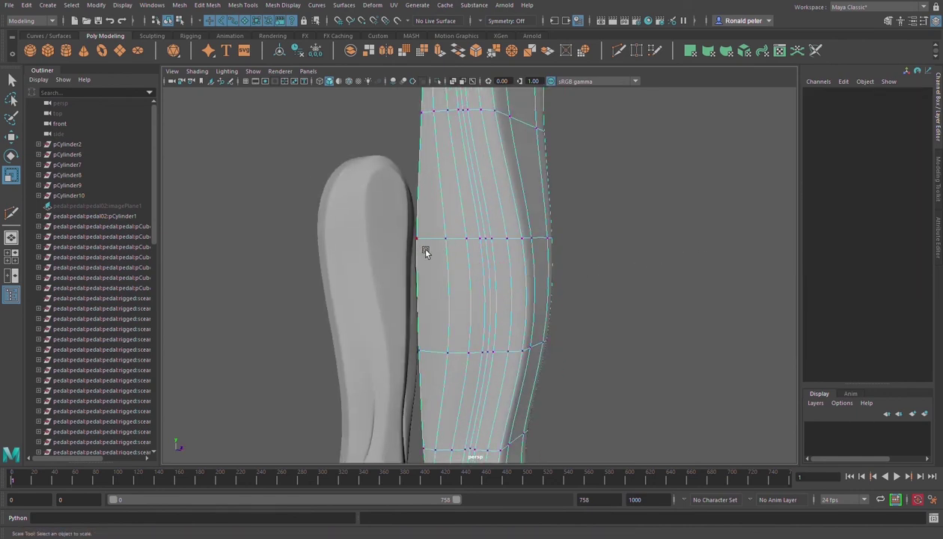
{"action": "left_click", "coordinate": [417, 242]}
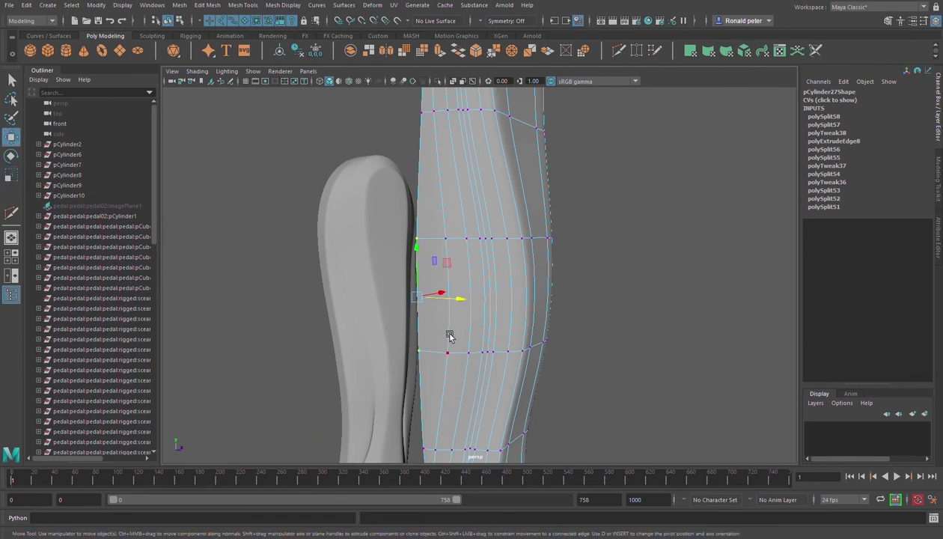
{"action": "left_click_drag", "start_coordinate": [453, 304], "coordinate": [329, 324]}
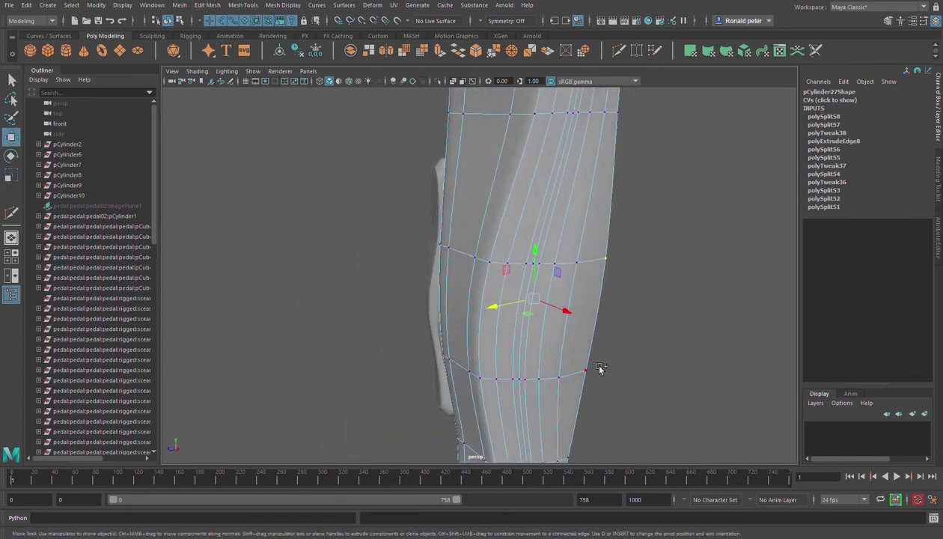
{"action": "left_click_drag", "start_coordinate": [628, 345], "coordinate": [558, 245], "text": "alt"}
{"action": "key", "text": "F8"}
Step: Inspect the reshaped, smoothed crank arm beside the reference arm
{"action": "left_click", "coordinate": [595, 180]}
{"action": "left_click_drag", "start_coordinate": [595, 181], "coordinate": [653, 219], "text": "alt"}
{"action": "scroll", "coordinate": [644, 330], "scroll_direction": "up", "scroll_amount": 5}
{"action": "left_click_drag", "start_coordinate": [638, 338], "coordinate": [735, 298], "text": "alt"}
{"action": "right_click_drag", "start_coordinate": [563, 260], "coordinate": [435, 233], "text": "alt"}
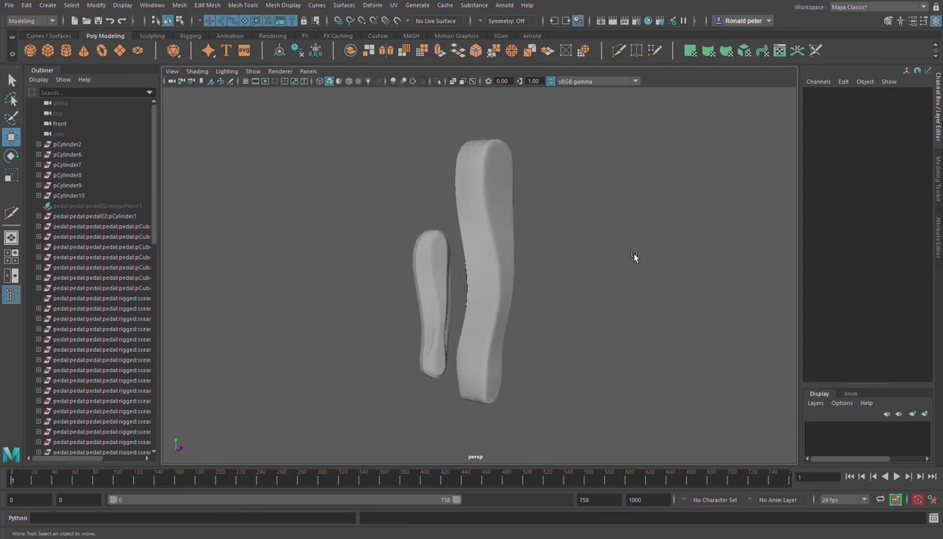